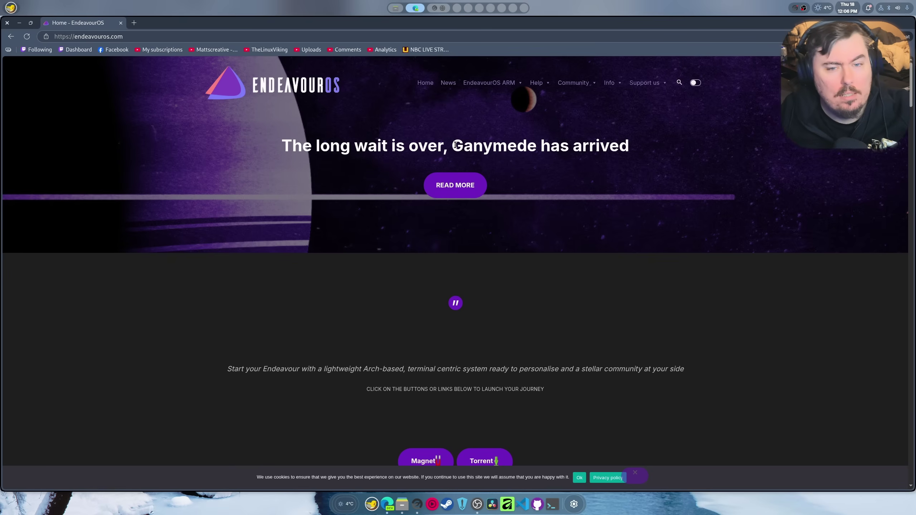
- Highlight 'Ganymede' in the EndeavourOS homepage headline and return focus to the page
left_click_drag(453, 146, 538, 152)
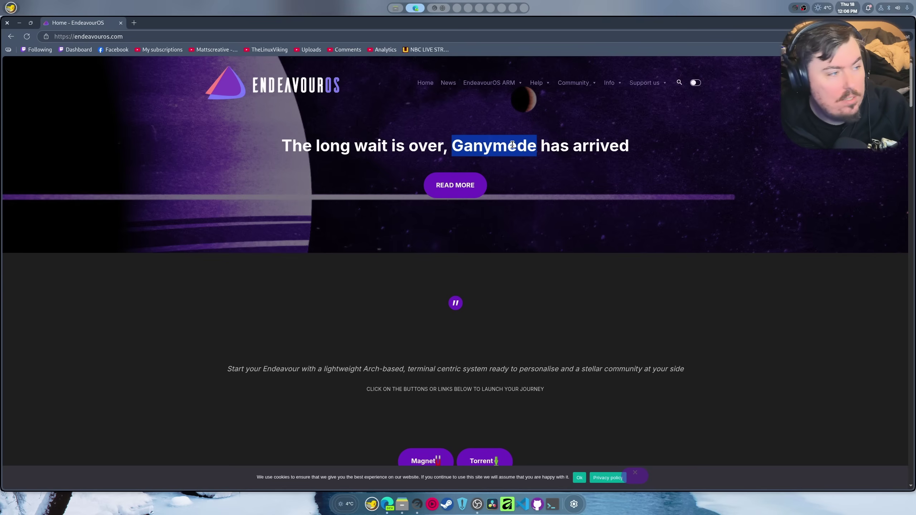
key("super+1")
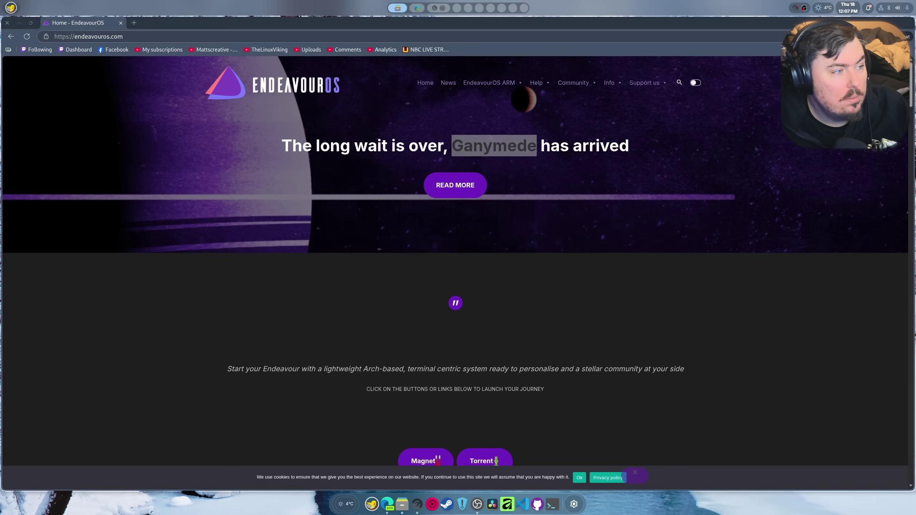
left_click(544, 50)
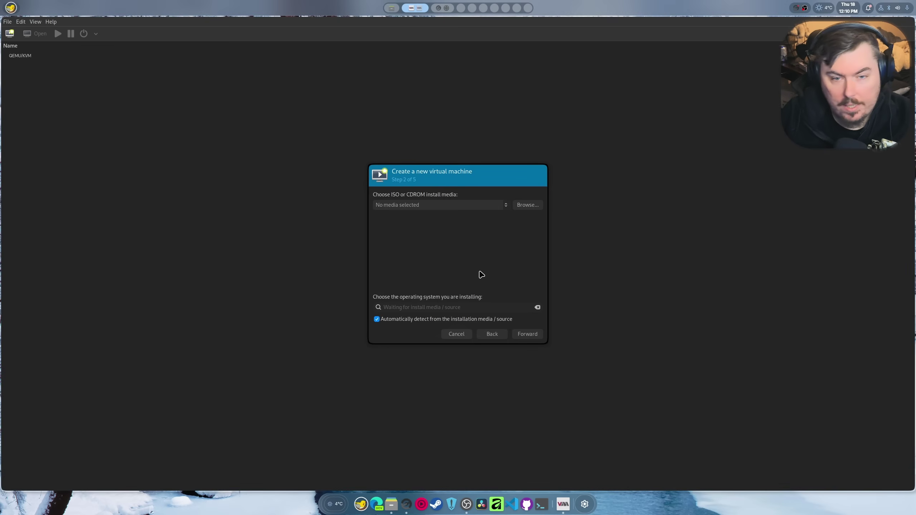
- Choose EndeavourOS_Ganymede-2025.11.24.iso from Downloads as the install media
left_click(528, 204)
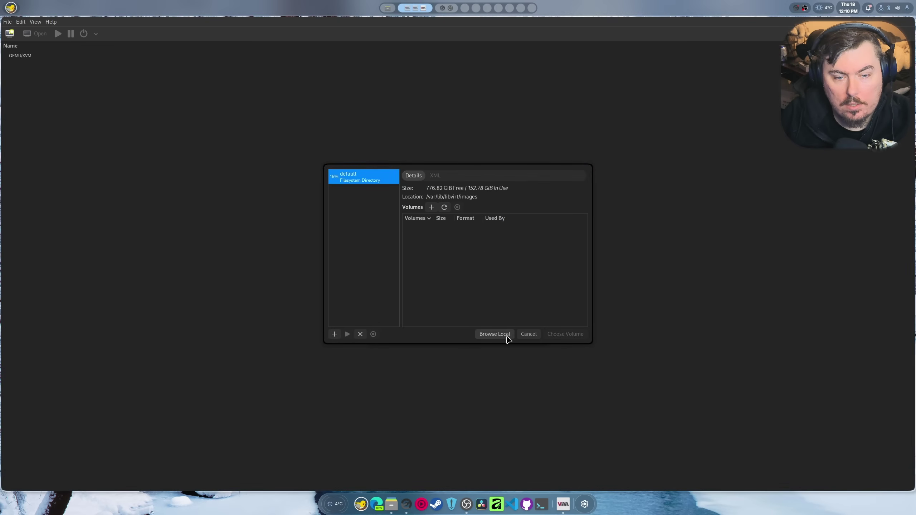
left_click(506, 336)
left_click(260, 73)
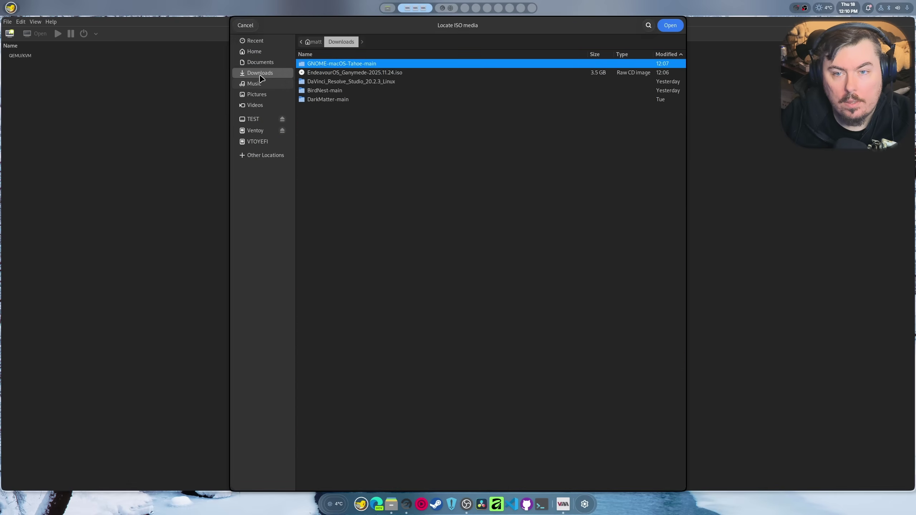
left_click(327, 73)
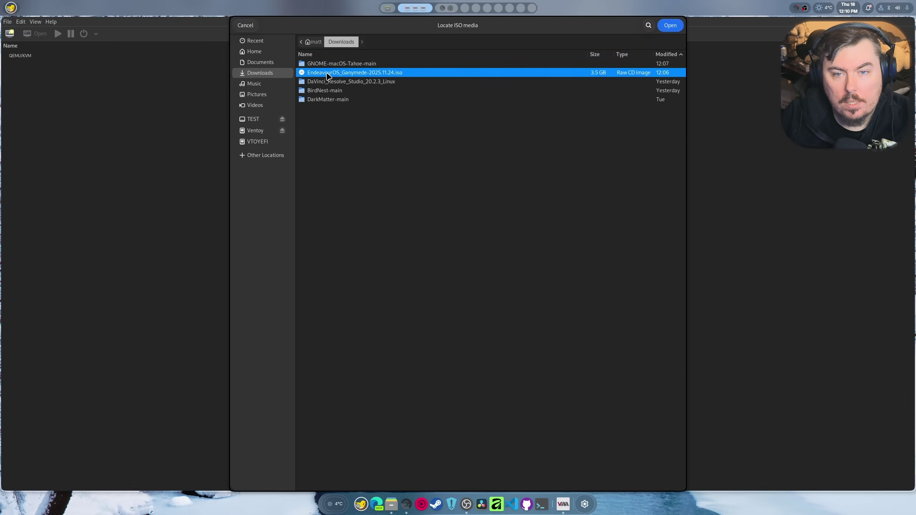
double_click(327, 74)
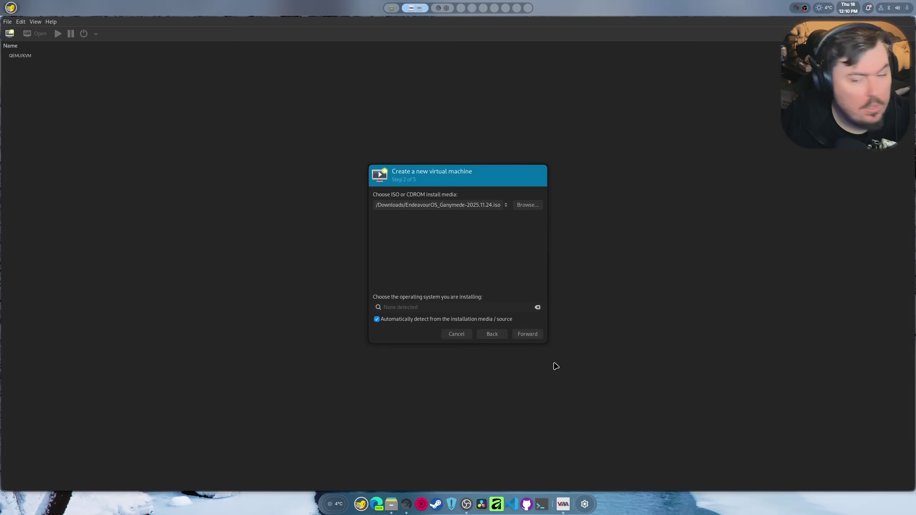
- Turn off auto-detection, set the operating system to Arch Linux, and continue
left_click(414, 319)
left_click(408, 308)
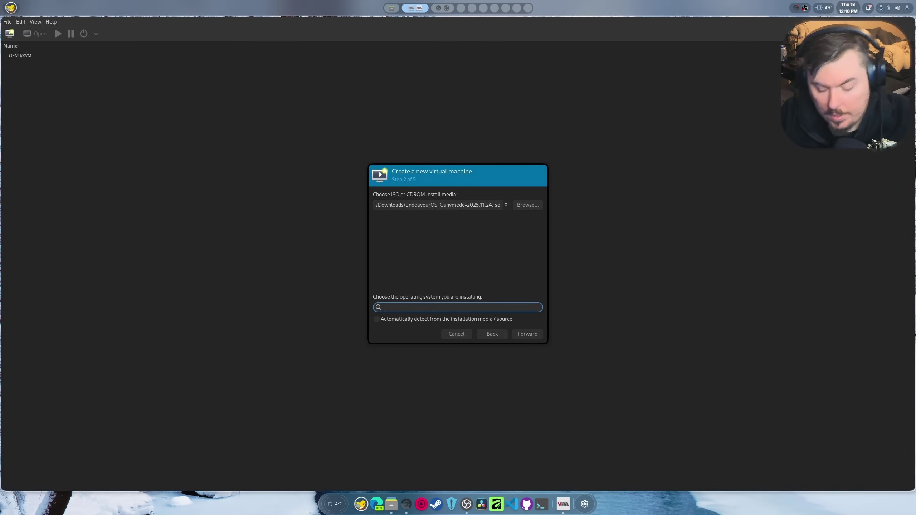
type("arch")
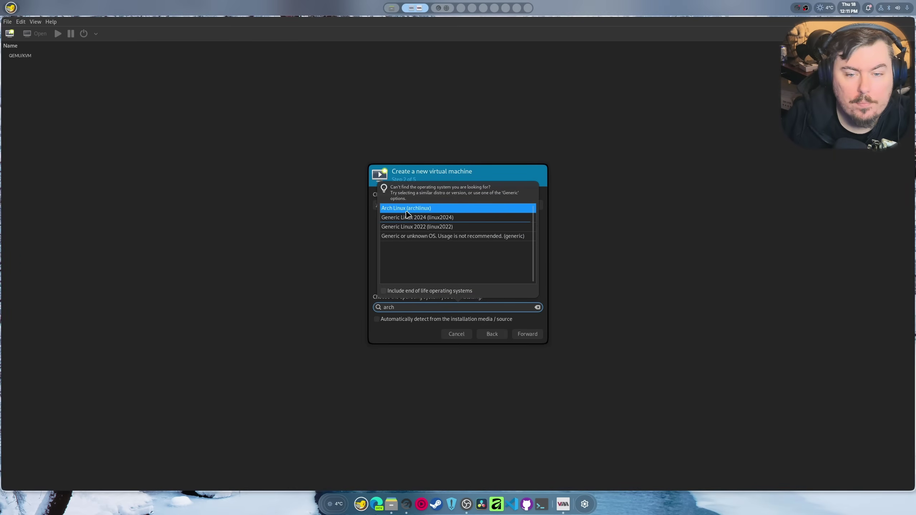
key("Return")
left_click(524, 335)
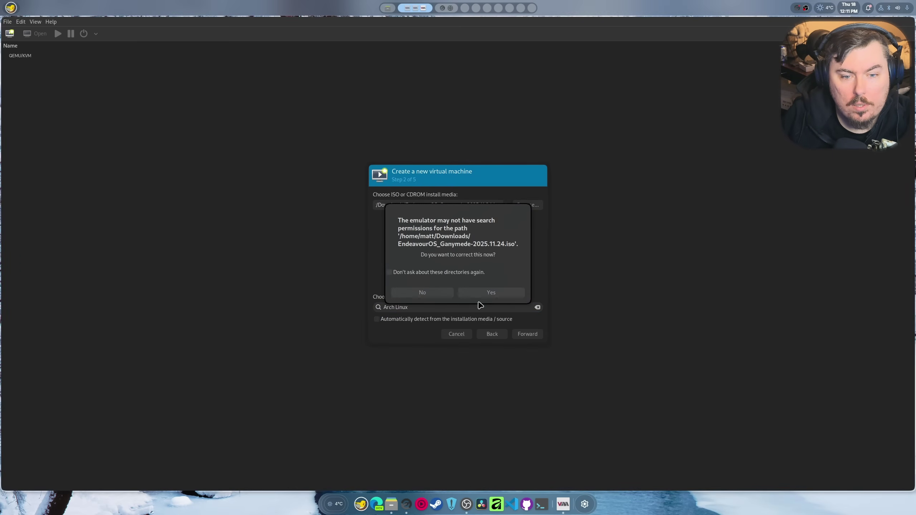
- Allow emulator access to the ISO folder, then set memory to 19924 MiB and CPUs to 6
left_click(470, 294)
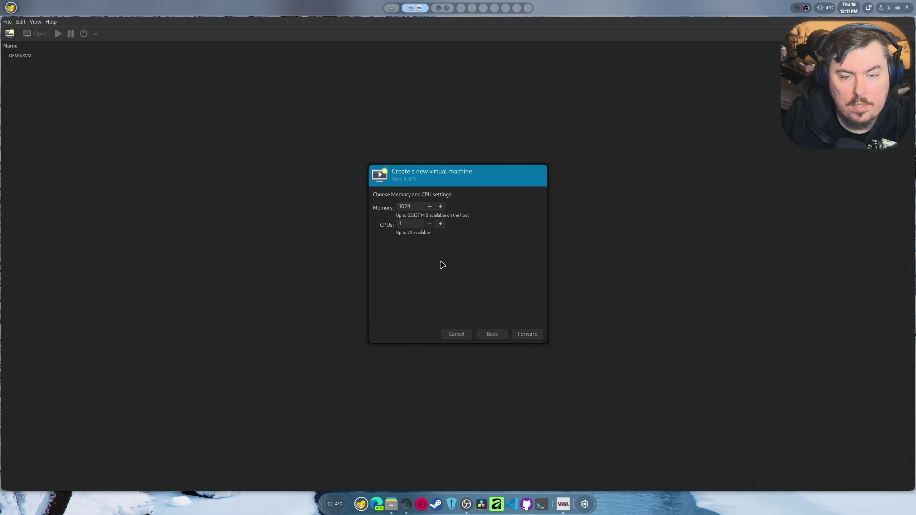
type("9")
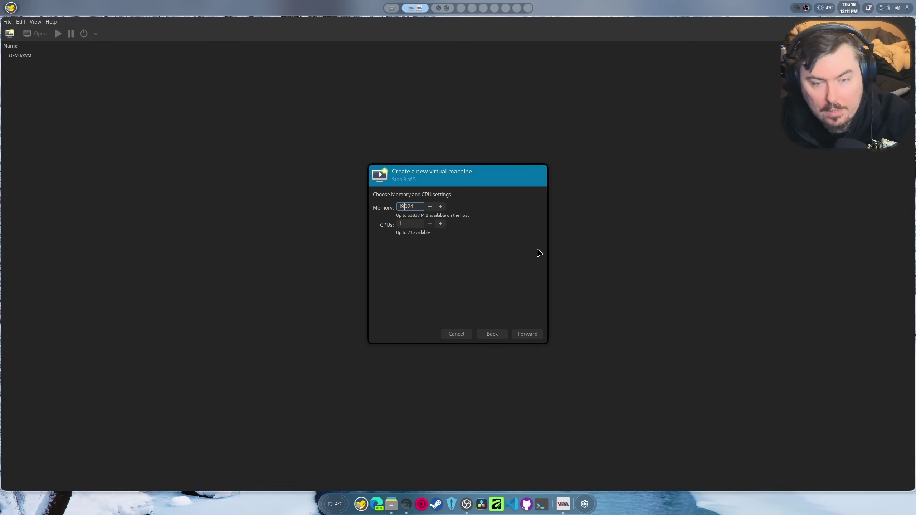
type("9")
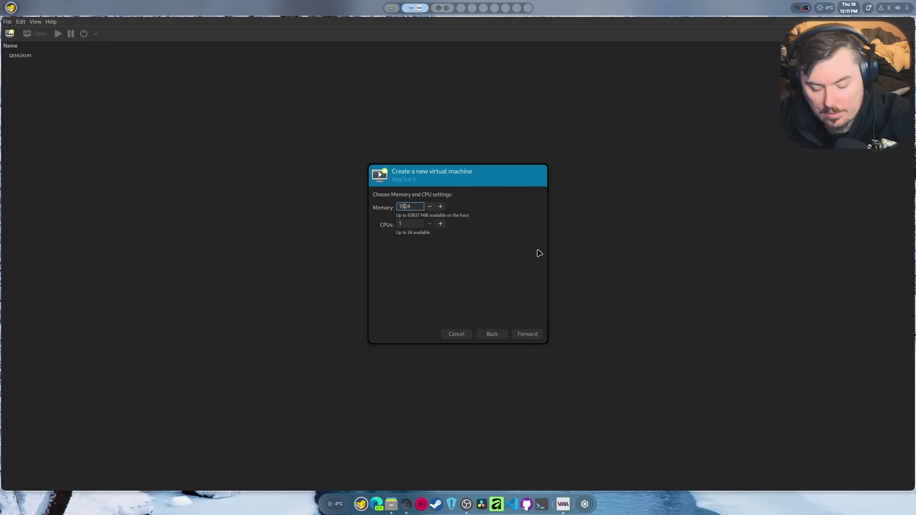
left_click(440, 224)
left_click(440, 223)
left_click(440, 224)
left_click(440, 224)
left_click(440, 224)
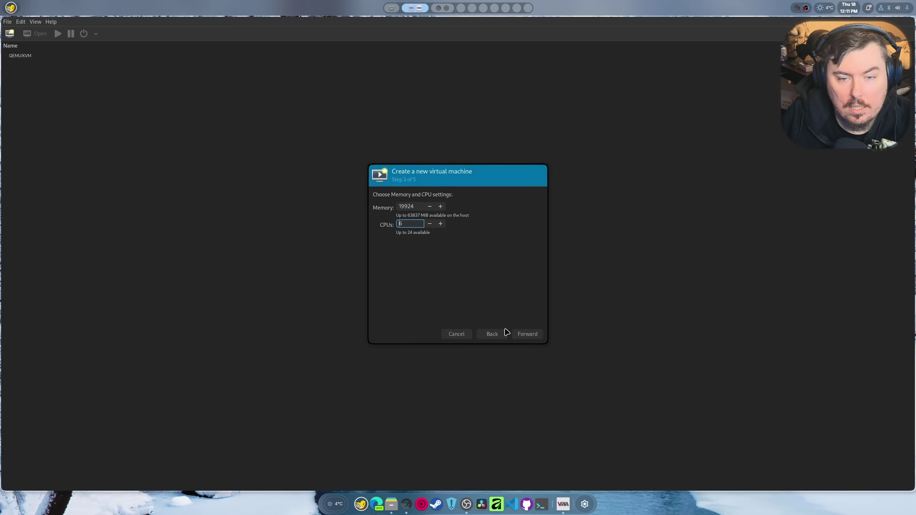
left_click(523, 336)
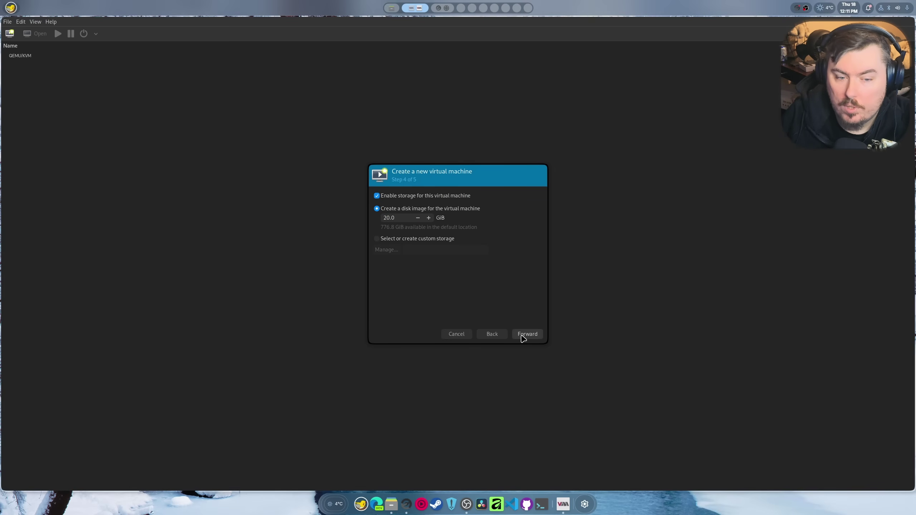
- Set the virtual disk size to 100 GiB and continue to the review step
left_click(400, 217)
type("100")
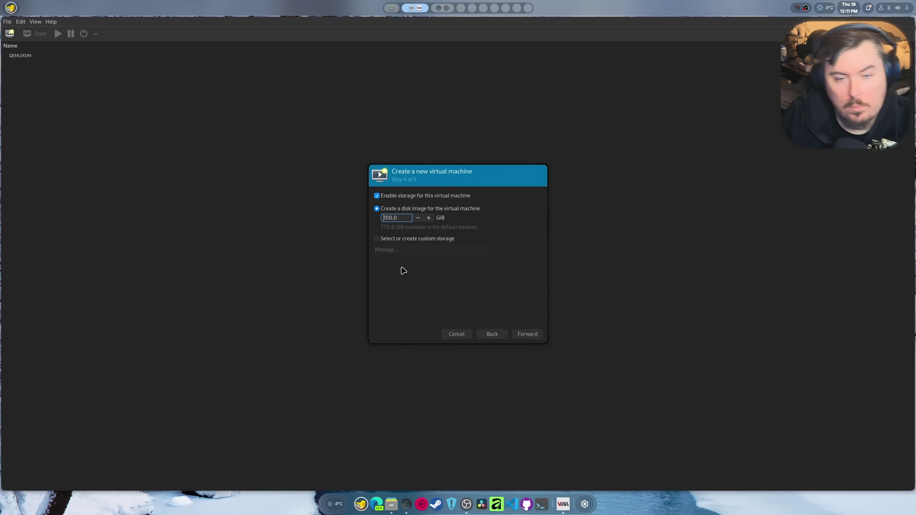
left_click(522, 333)
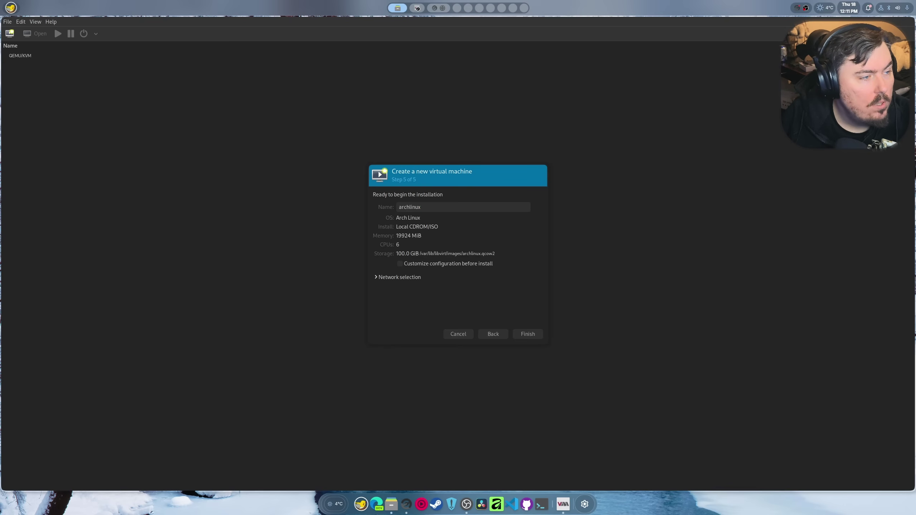
- Name the VM EndeavourOS with customization enabled, finish, and start the default network
left_click_drag(517, 209, 376, 207)
type("EndeavourOS")
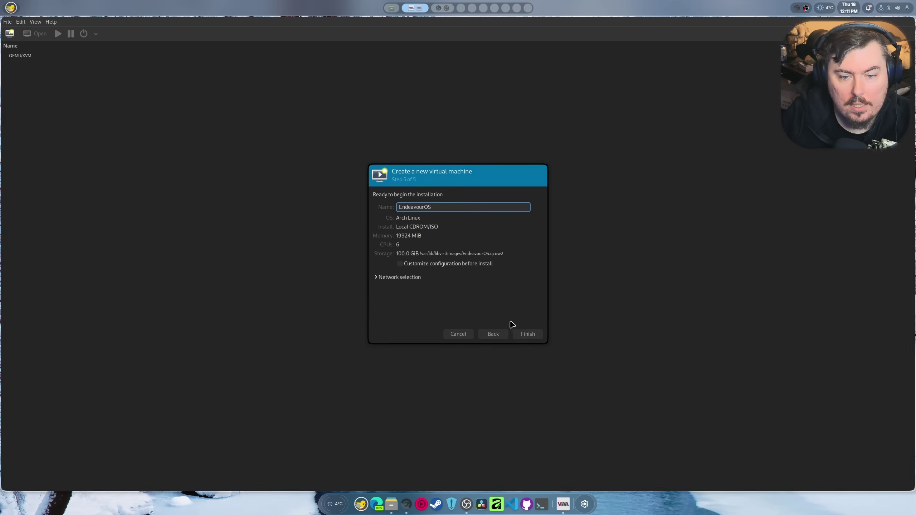
left_click(435, 264)
left_click(524, 334)
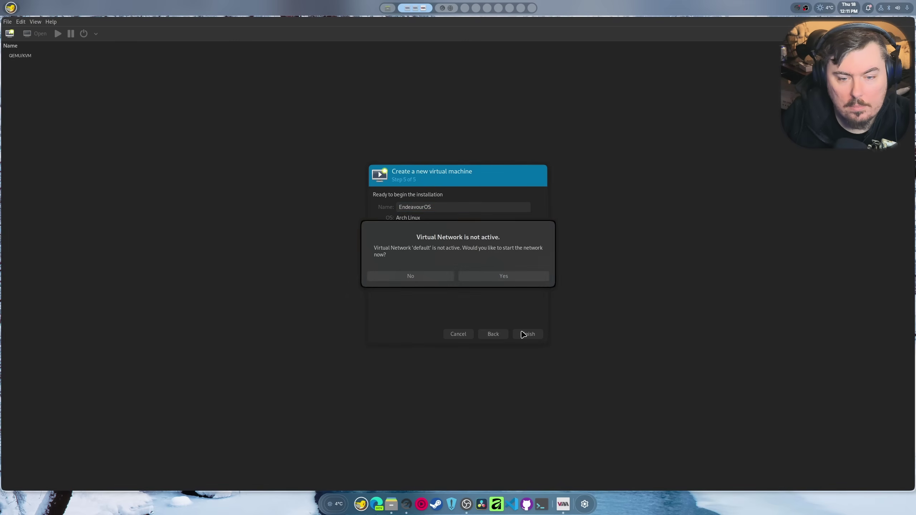
left_click(507, 278)
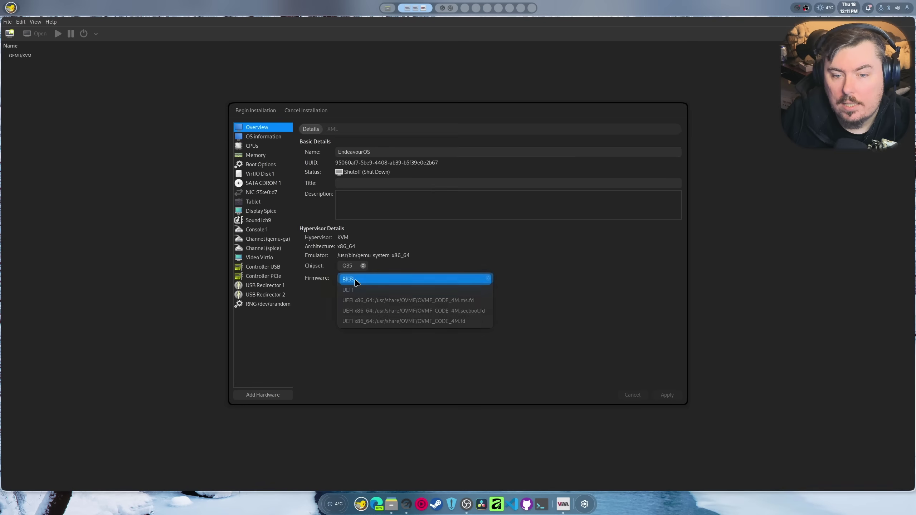
- Set firmware to UEFI OVMF_CODE_4M.fd, apply it, and begin the installation
left_click(346, 279)
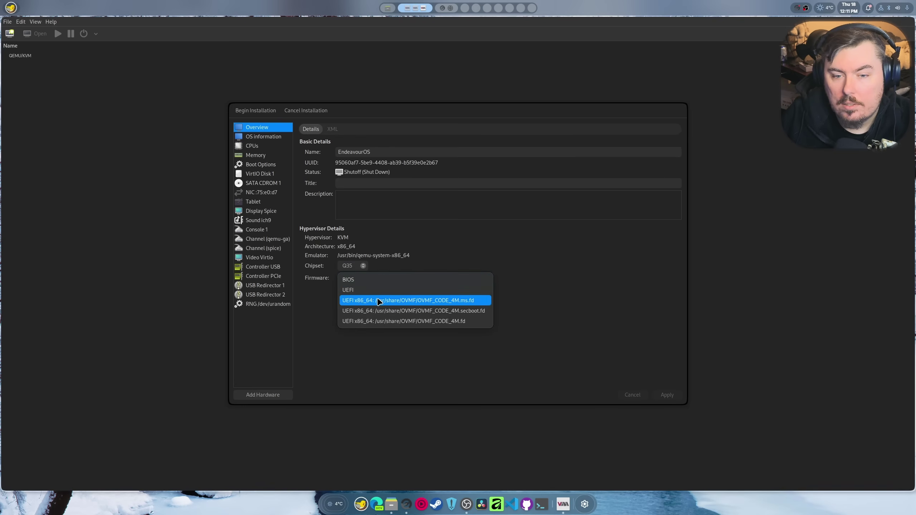
left_click(387, 321)
left_click(658, 392)
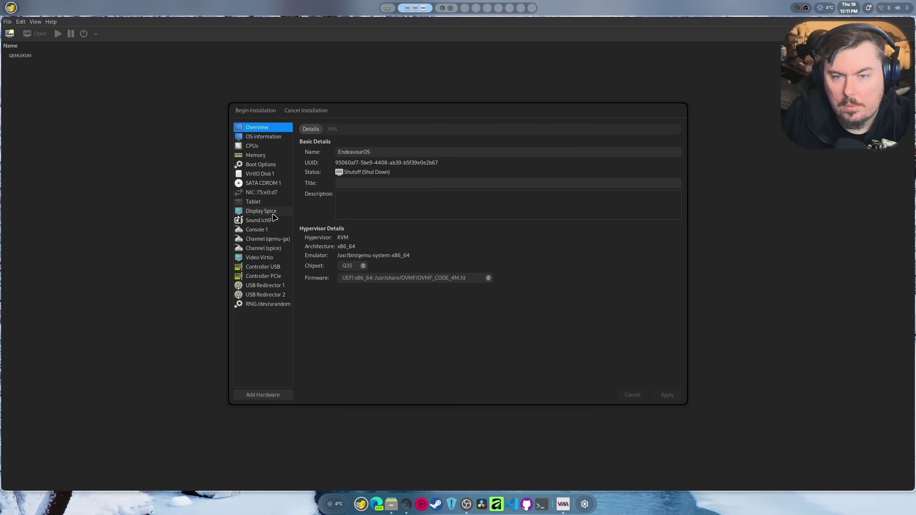
left_click(255, 110)
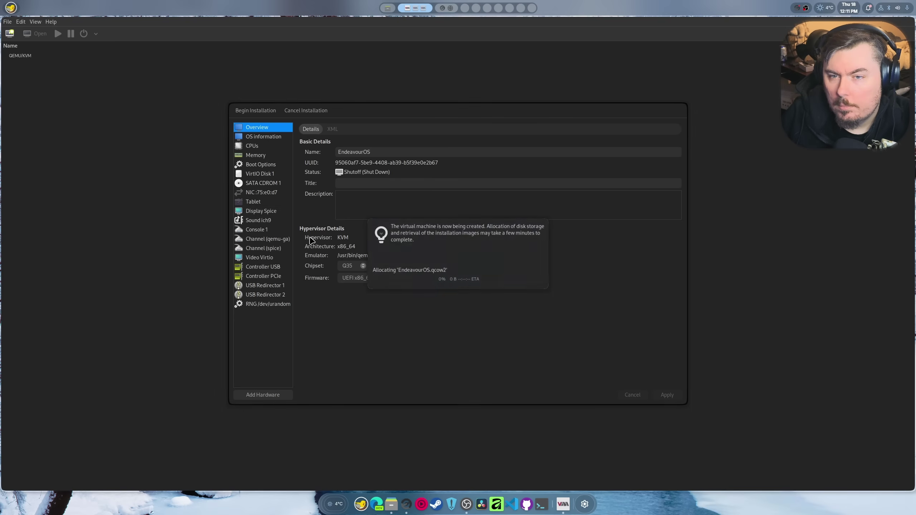
- Boot the VM from the UEFI Default entry of the EndeavourOS boot menu
key("super+shift+1")
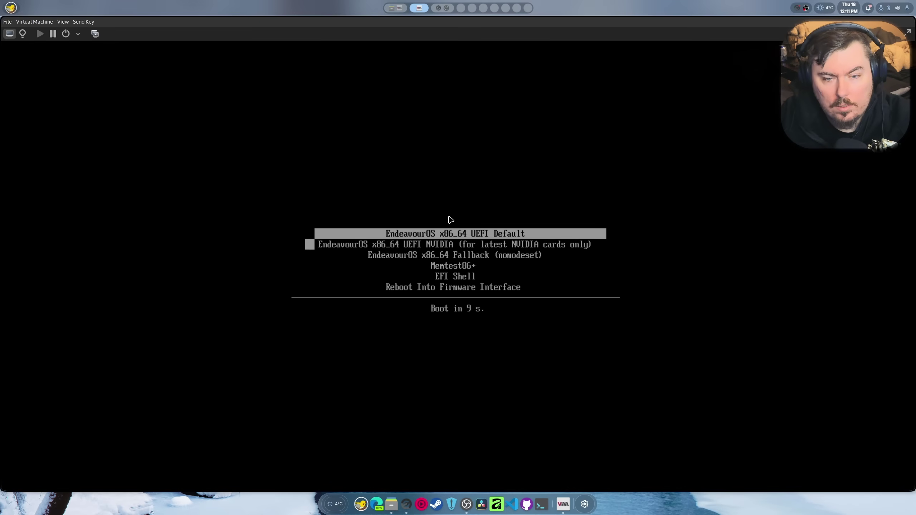
key("Down")
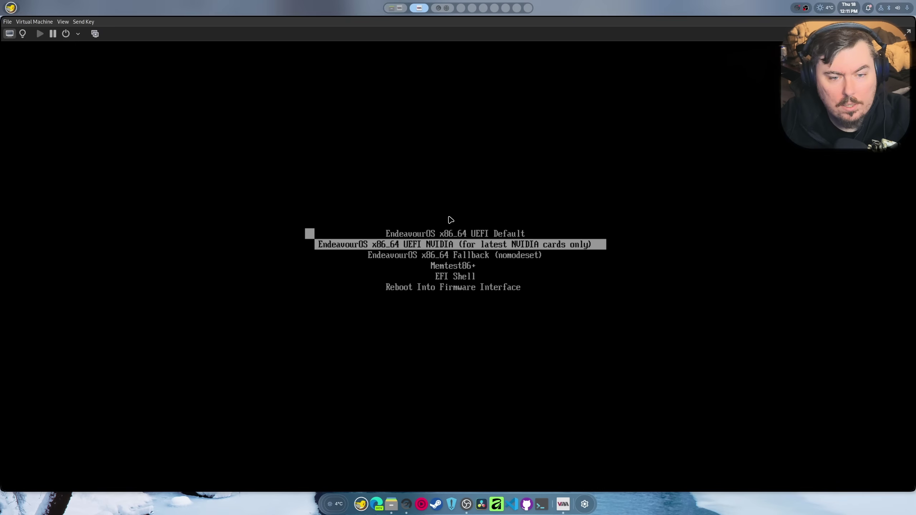
key("Up")
key("Return")
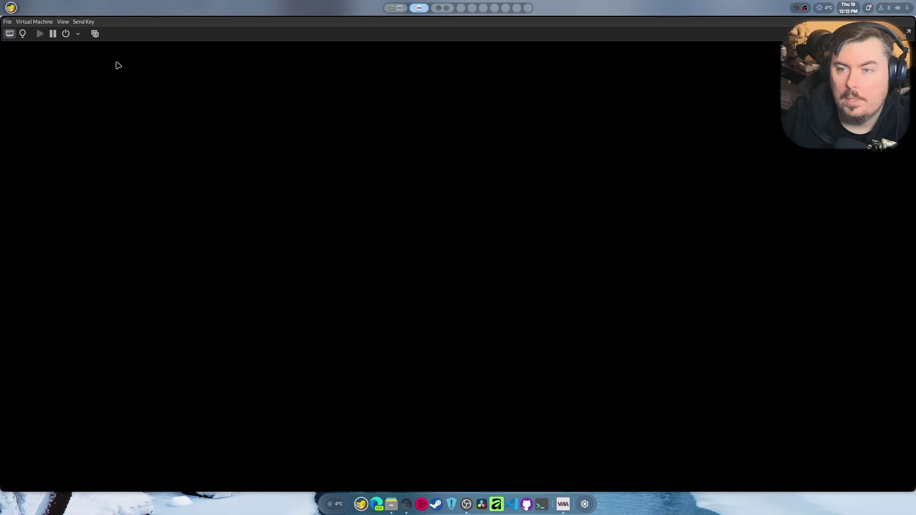
- Enable display scaling for the guest and switch the console to fullscreen
left_click(63, 21)
mouse_move(84, 81)
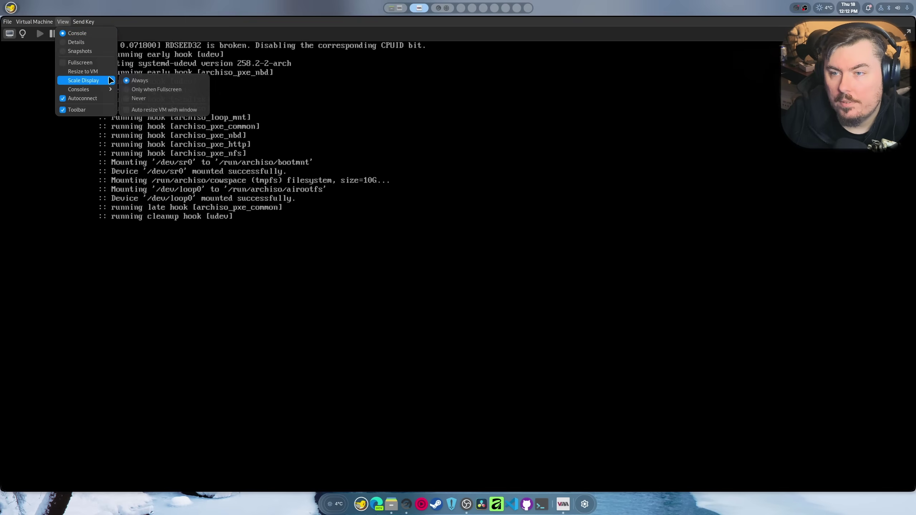
left_click(151, 110)
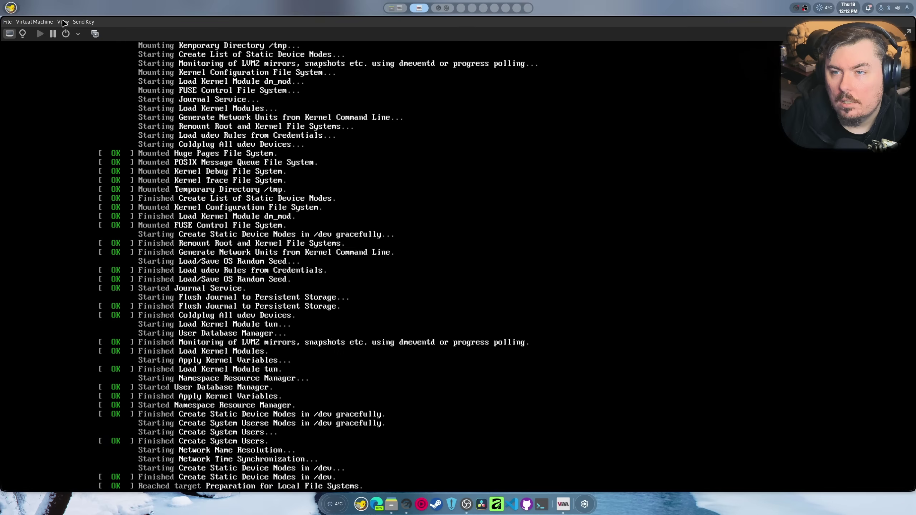
left_click(63, 22)
left_click(81, 63)
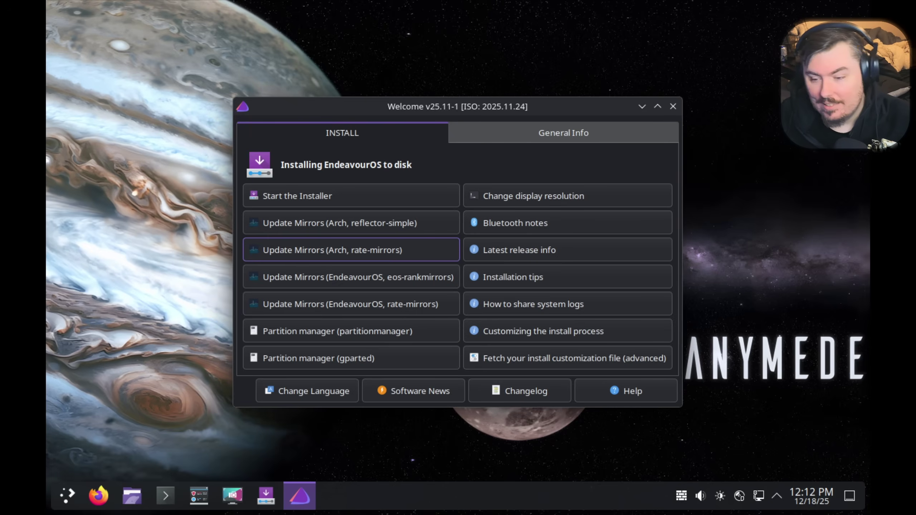
- Pick 1920x1080 in the resolution chooser, apply it with Set and stay, then close it
left_click(535, 188)
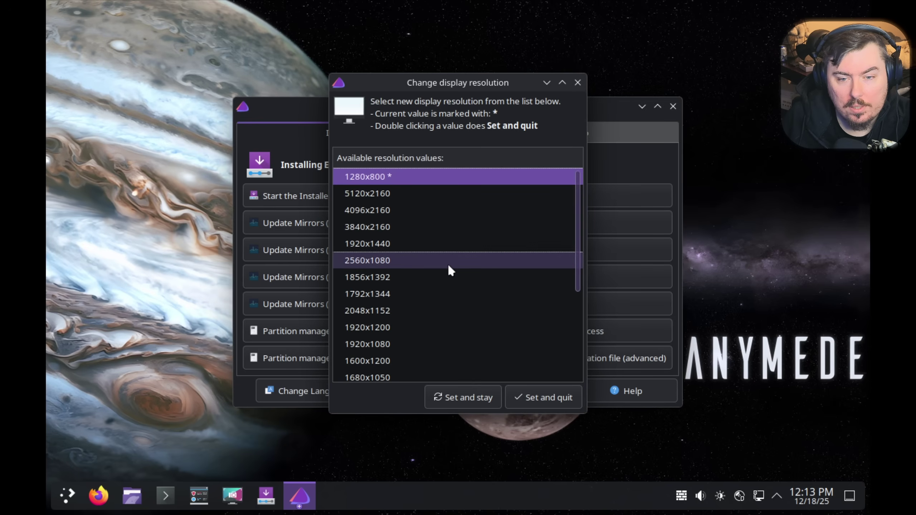
scroll(448, 264, "down", 3)
scroll(448, 263, "up", 2)
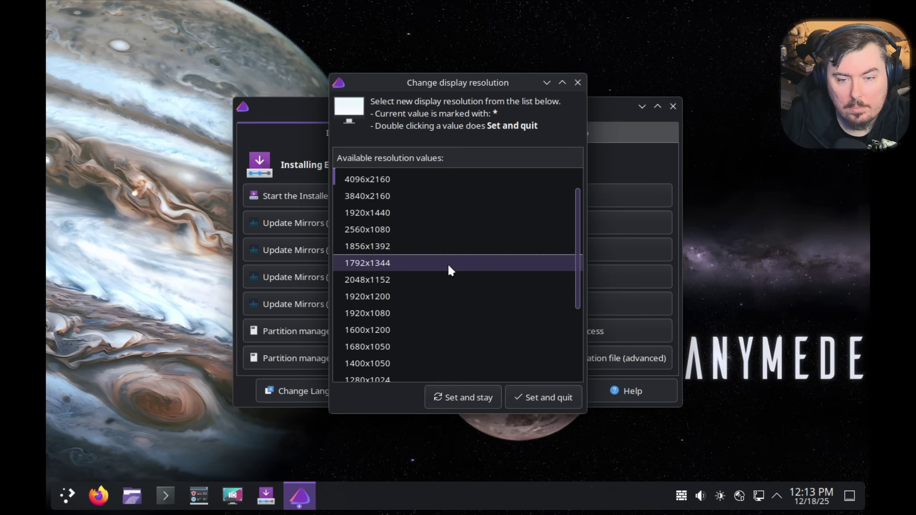
scroll(448, 266, "up", 1)
scroll(448, 266, "down", 1)
left_click(438, 313)
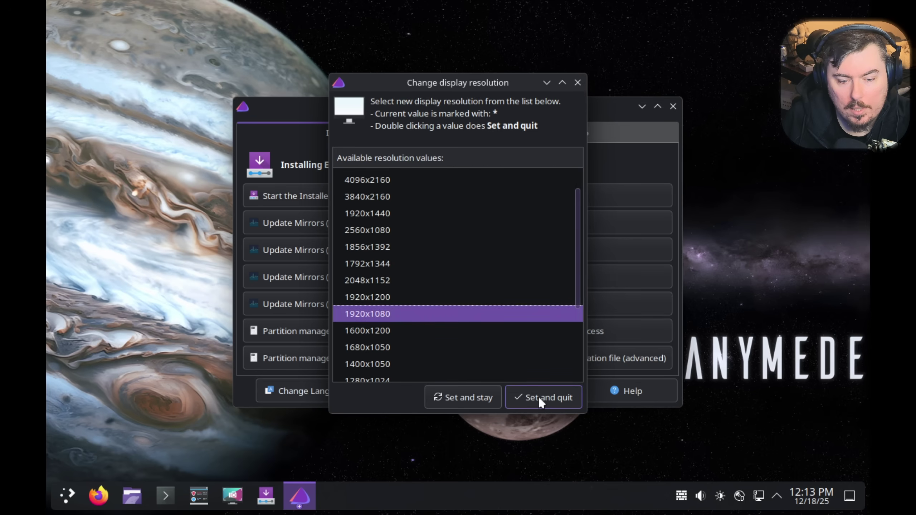
left_click(482, 396)
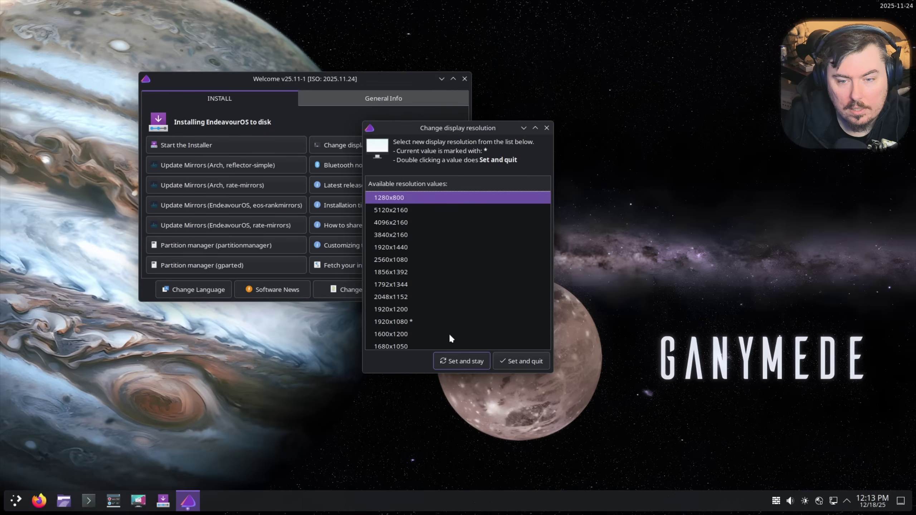
left_click(546, 128)
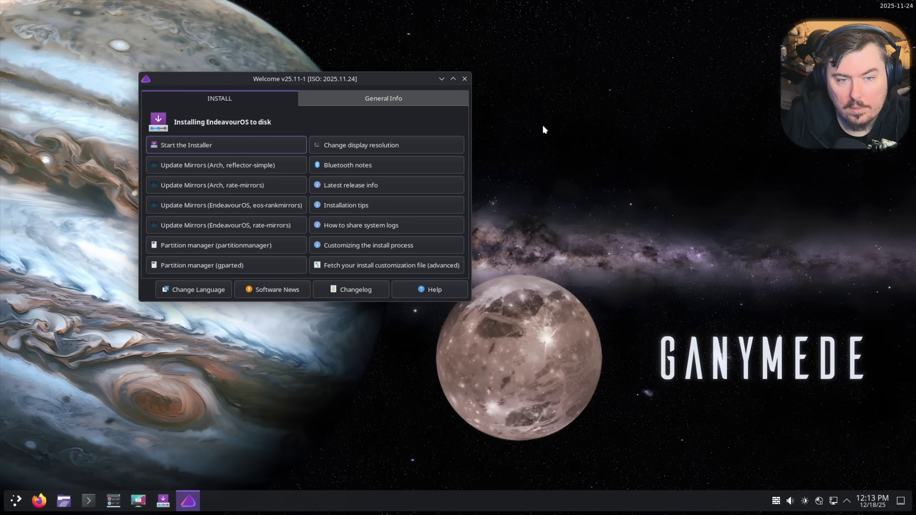
- Center the Welcome window, rank Arch and EndeavourOS mirrors with rate-mirrors, then start the installer
left_click_drag(415, 82, 578, 122)
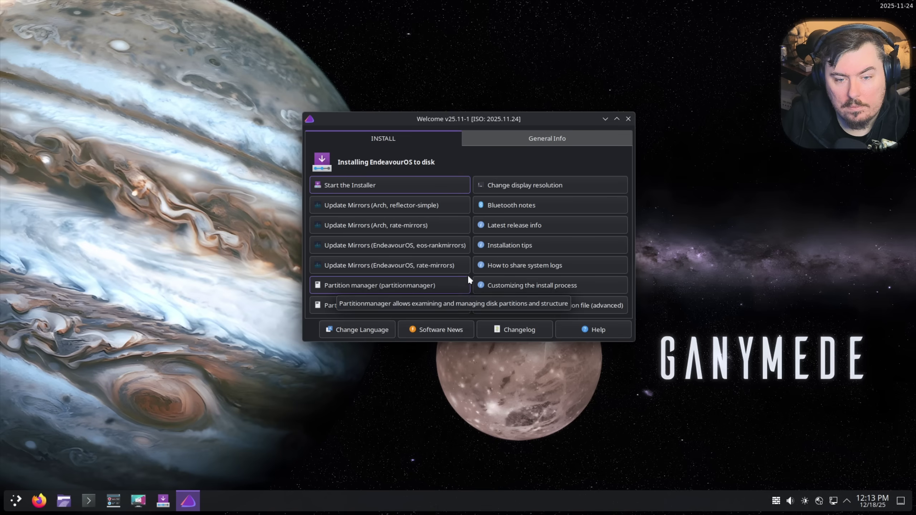
left_click(412, 230)
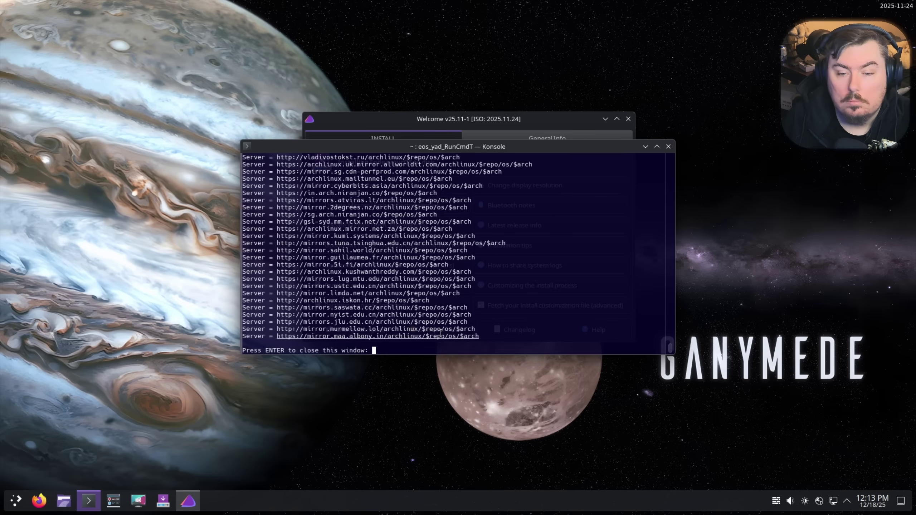
key("Return")
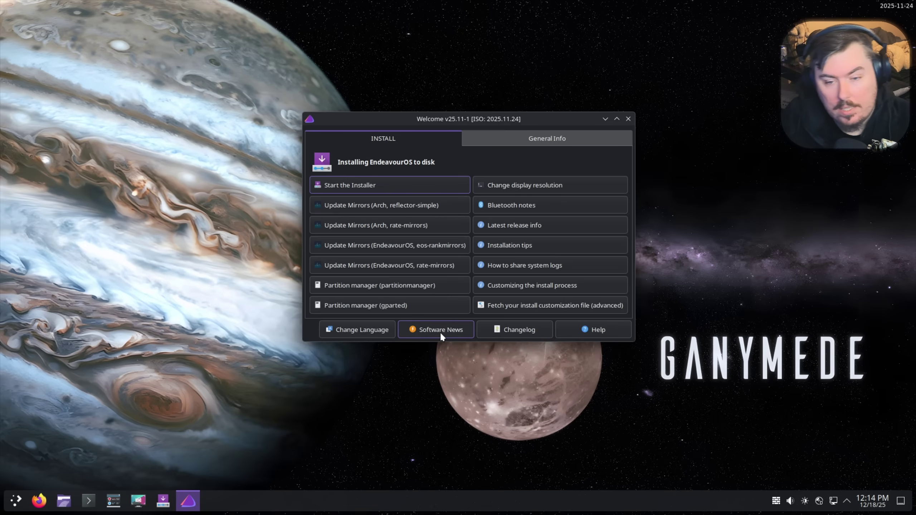
left_click(407, 263)
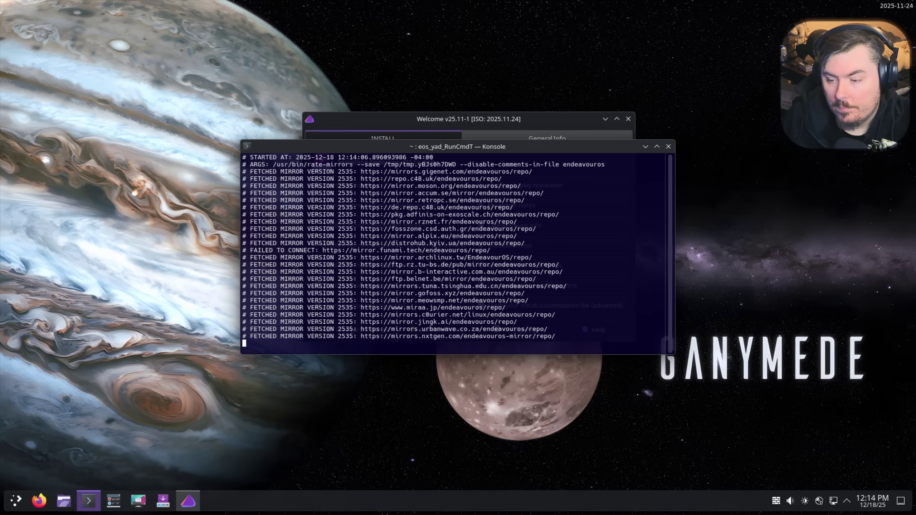
left_click(398, 179)
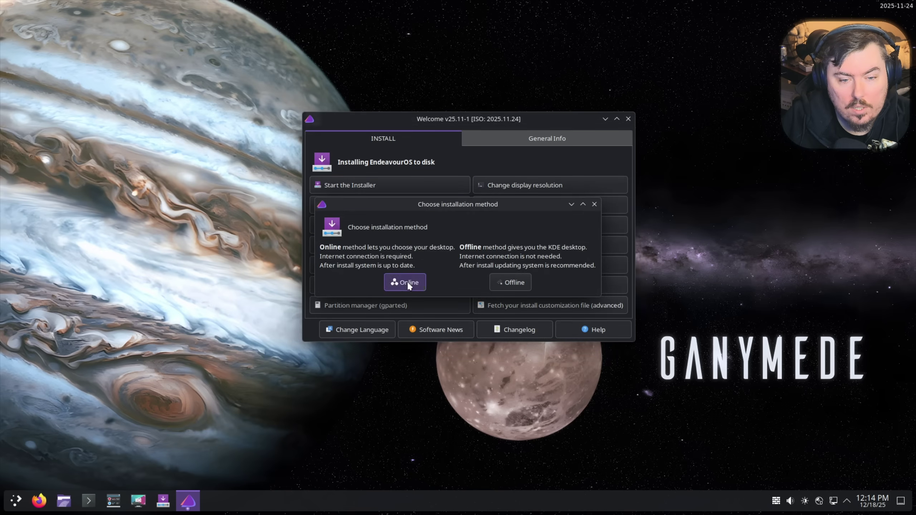
- Choose the Online installation method and nudge the Calamares installer window left
left_click(408, 285)
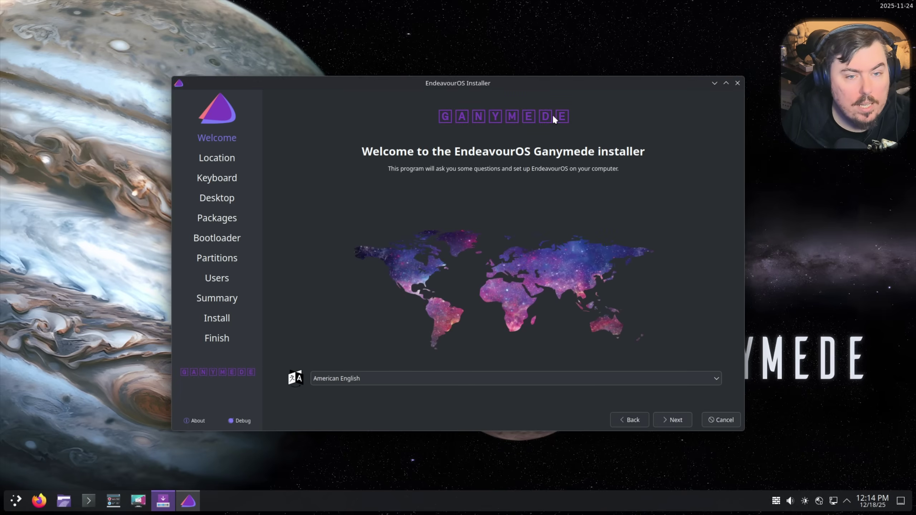
left_click_drag(482, 87, 468, 90)
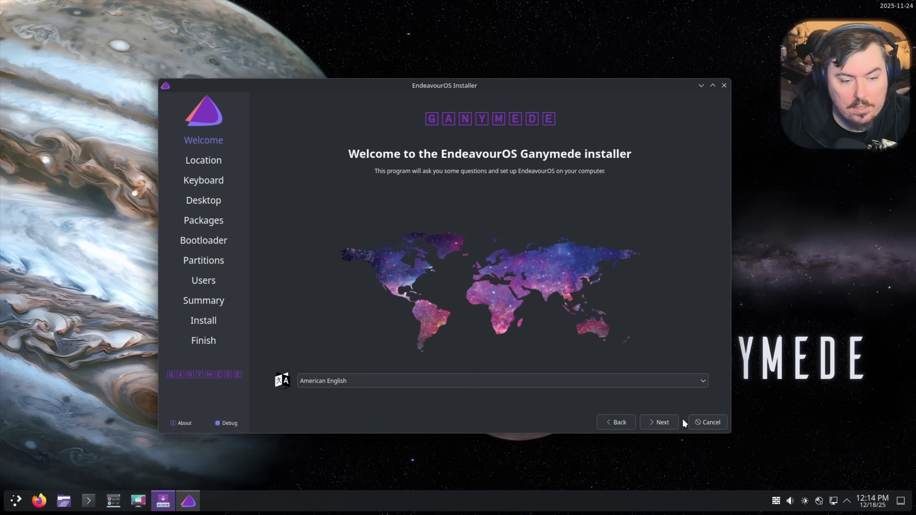
- Advance past the welcome page, keeping the Halifax location and default keyboard layout
left_click(661, 424)
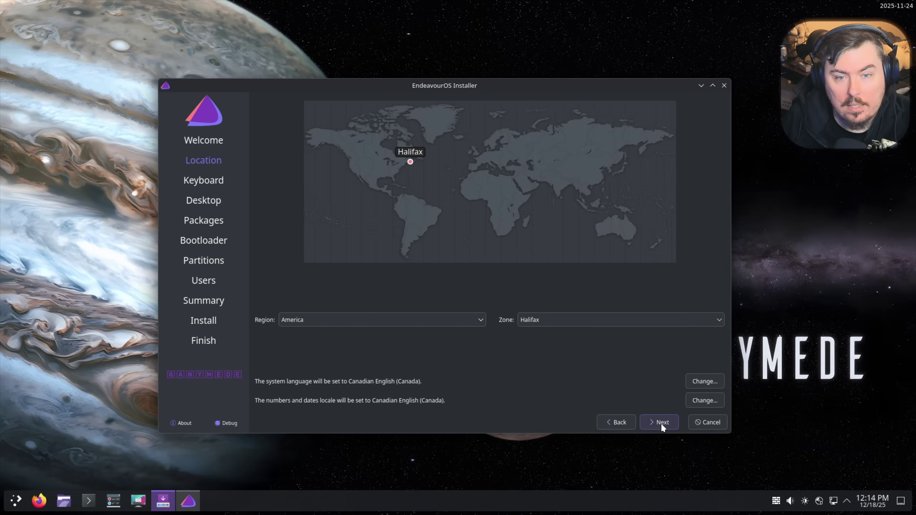
left_click(660, 422)
left_click(660, 422)
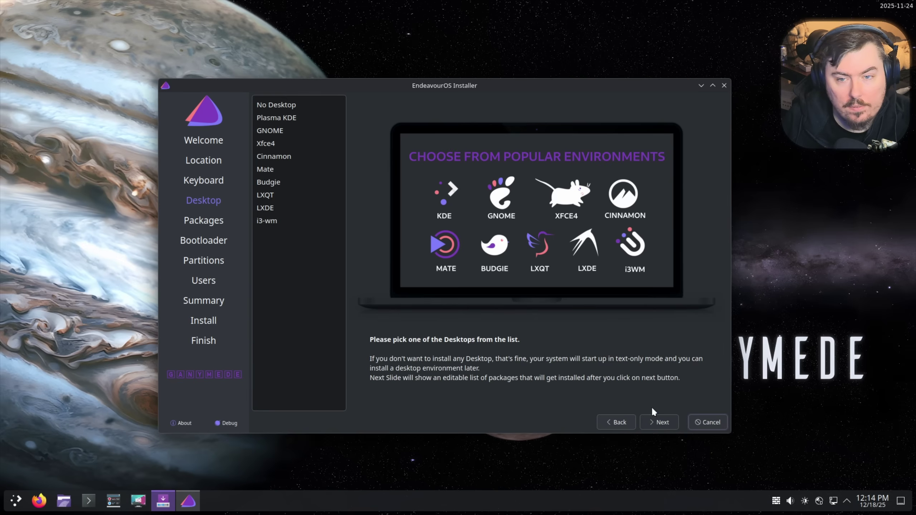
- Preview the GNOME, Plasma KDE, Xfce4, Cinnamon, Mate and Budgie desktops
left_click(283, 132)
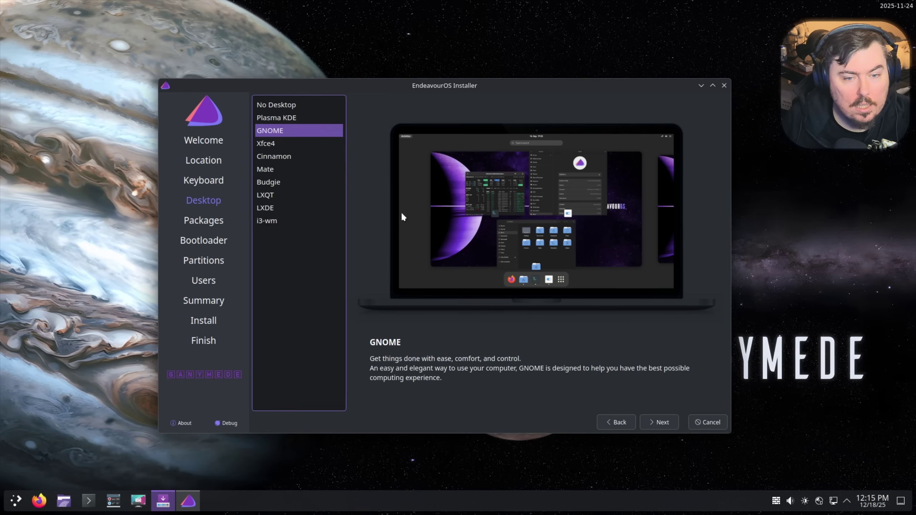
left_click(272, 121)
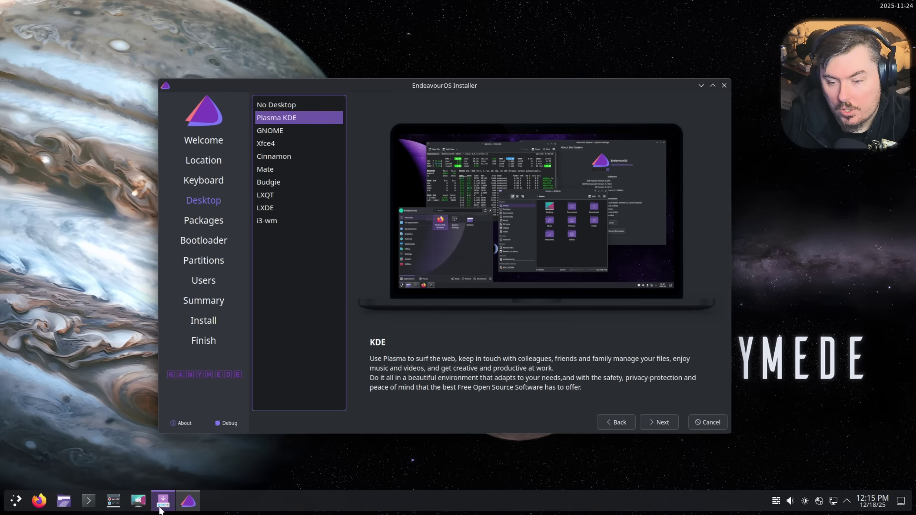
left_click(270, 105)
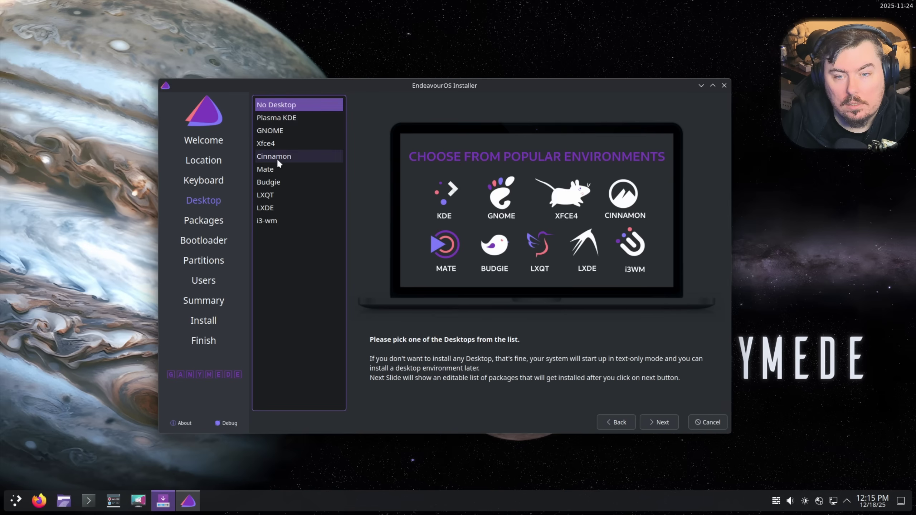
left_click(271, 145)
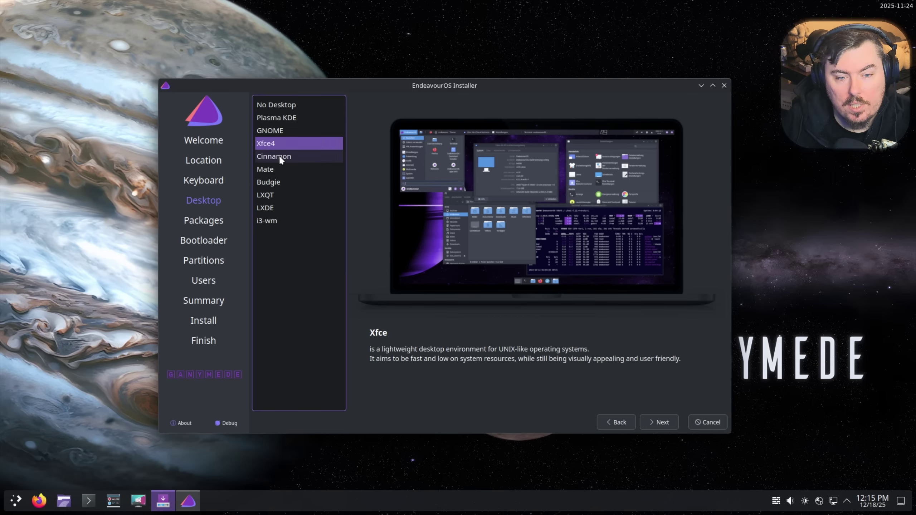
left_click(280, 159)
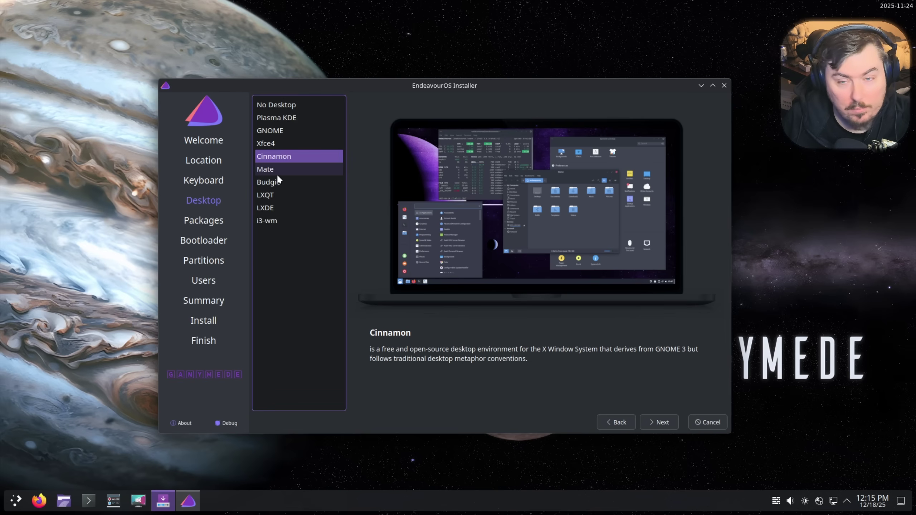
left_click(276, 171)
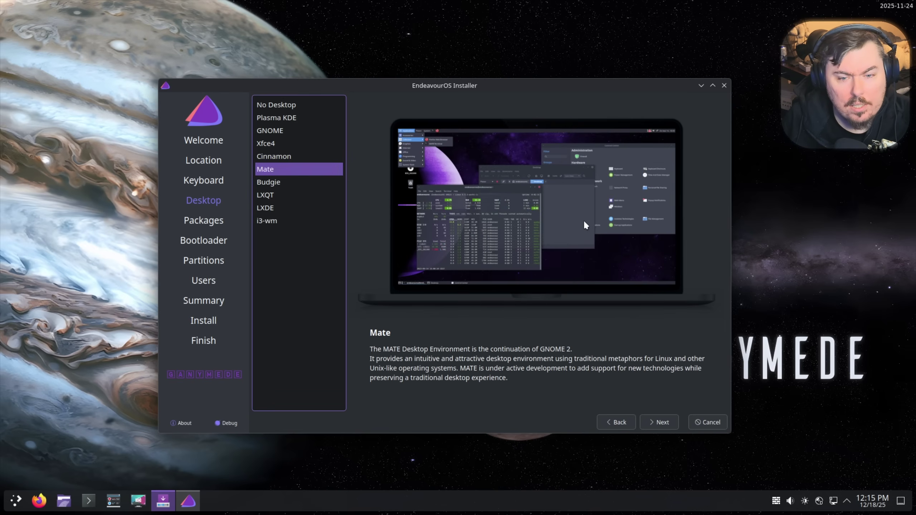
left_click(274, 183)
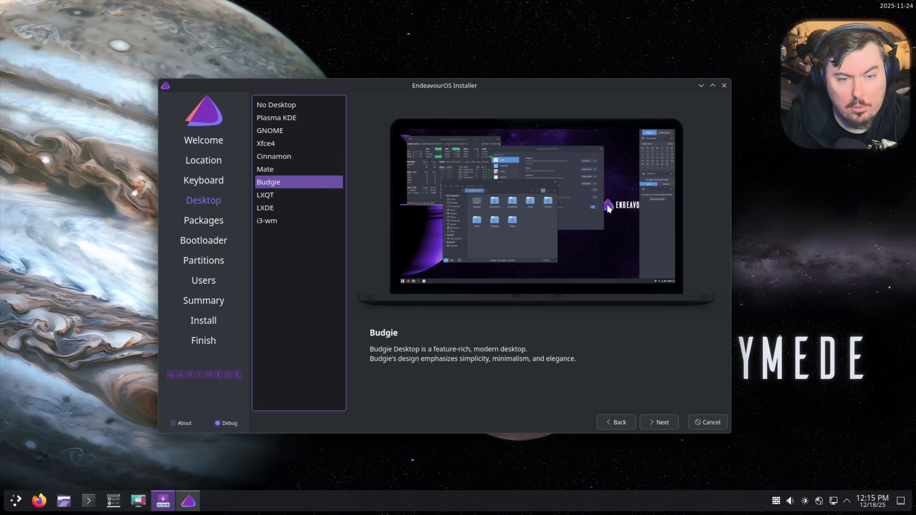
left_click(308, 167)
left_click(301, 180)
- Preview LXQT, LXDE and i3-wm, then select Budgie and continue to Packages
left_click(303, 196)
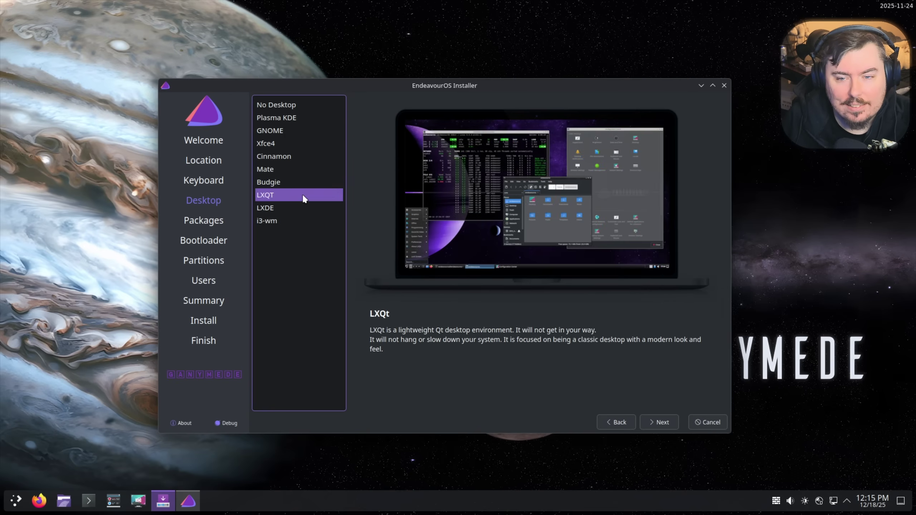
left_click(307, 208)
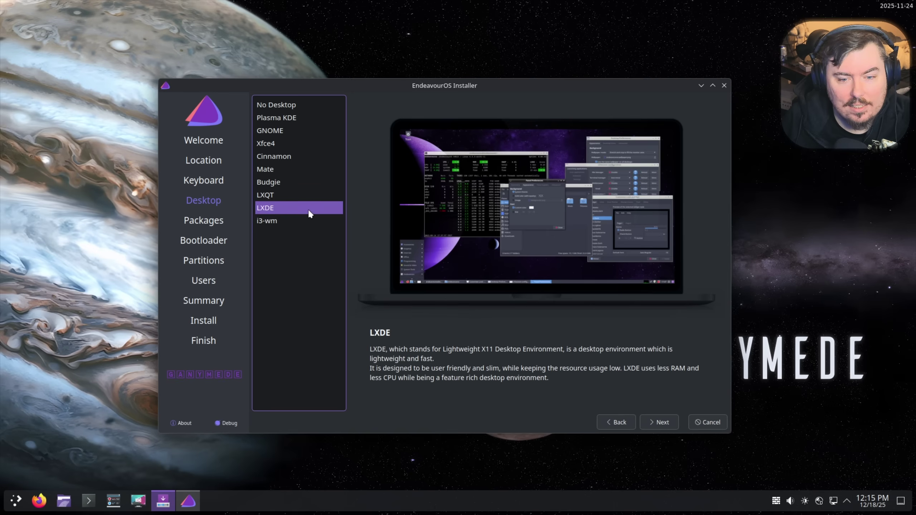
left_click(288, 198)
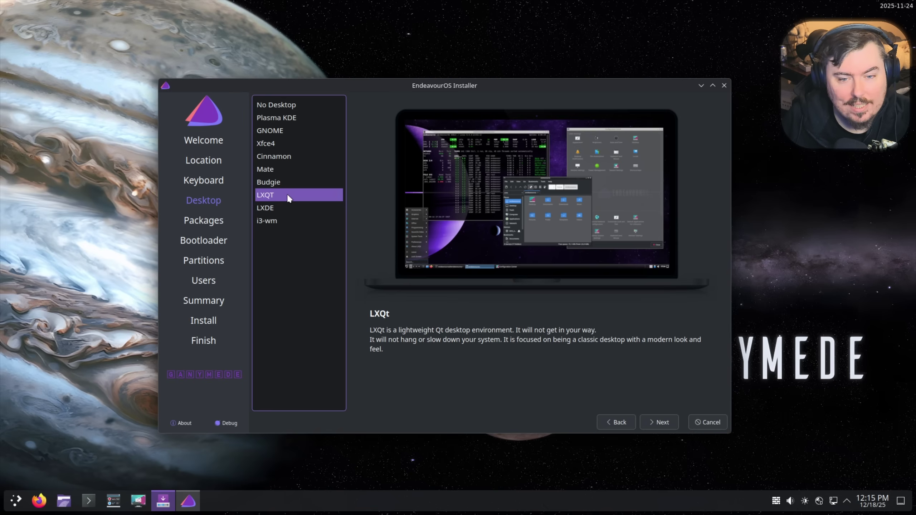
left_click(281, 221)
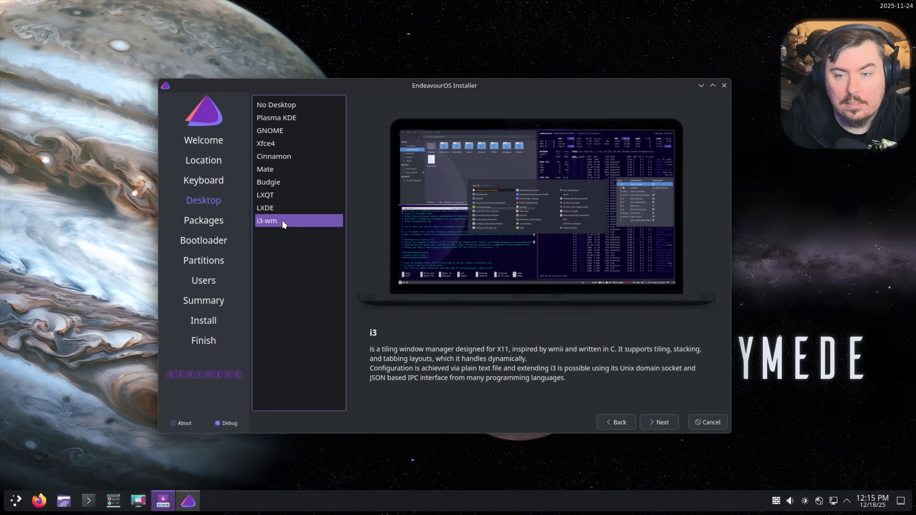
left_click(278, 183)
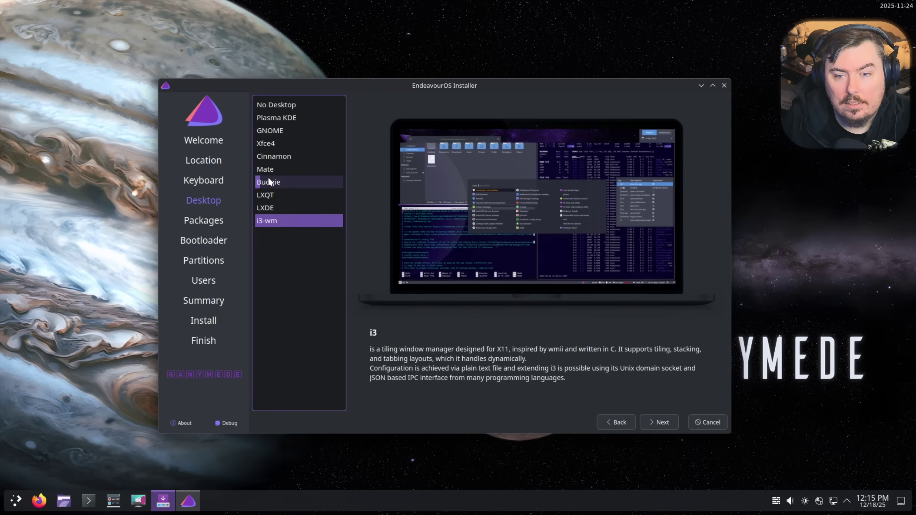
left_click(665, 419)
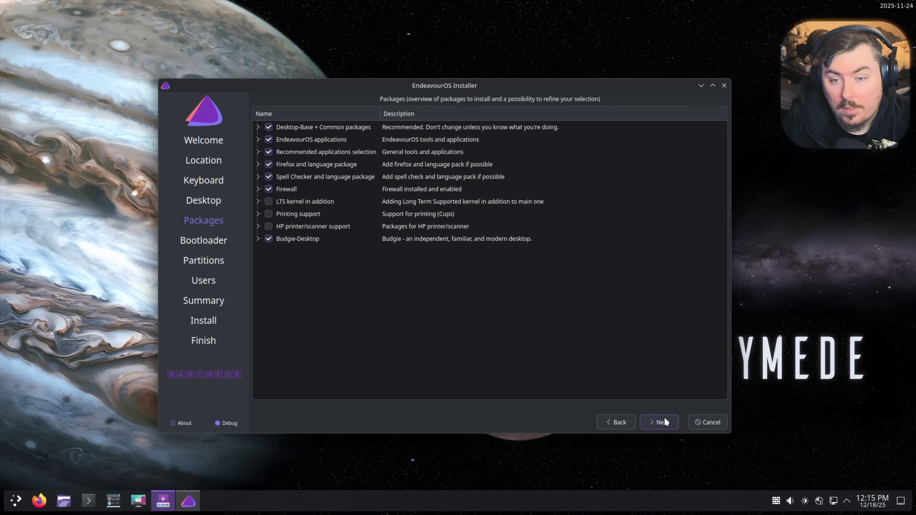
- Expand and collapse the Desktop-Base, EndeavourOS applications, Recommended applications and Firefox package groups
left_click(257, 127)
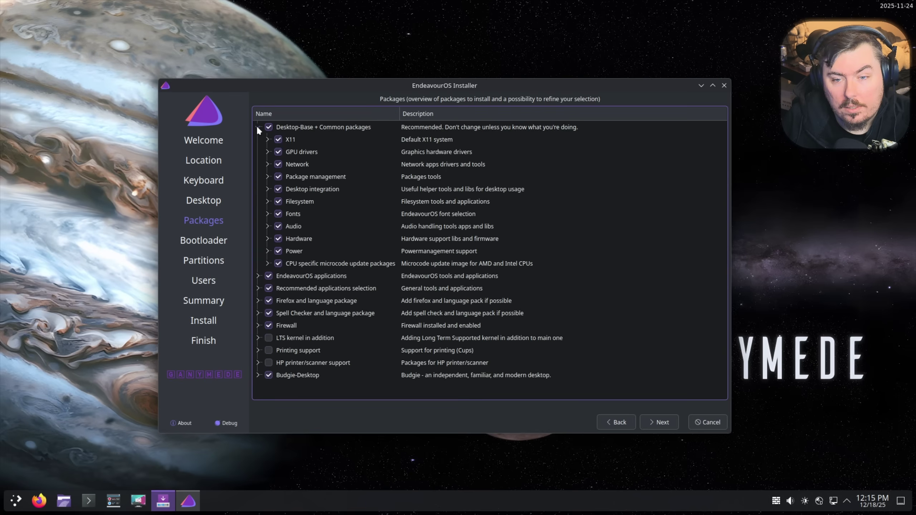
left_click(258, 128)
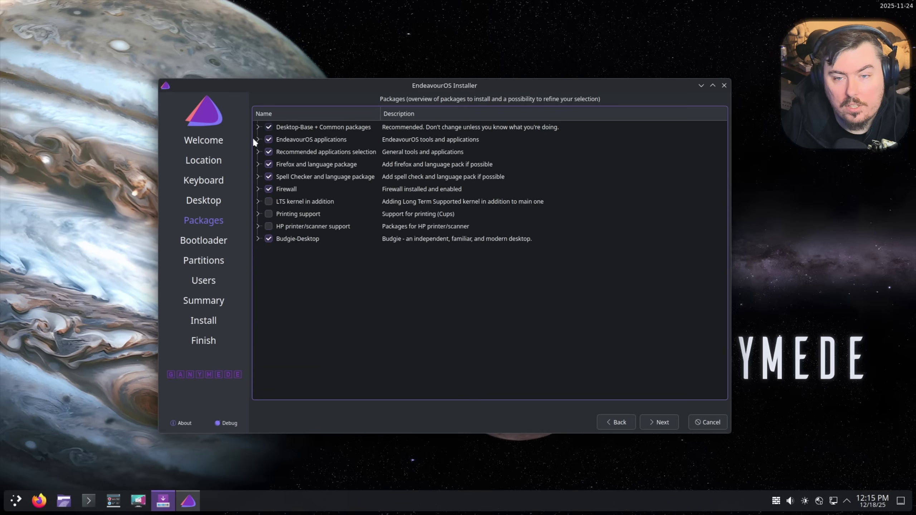
left_click(257, 140)
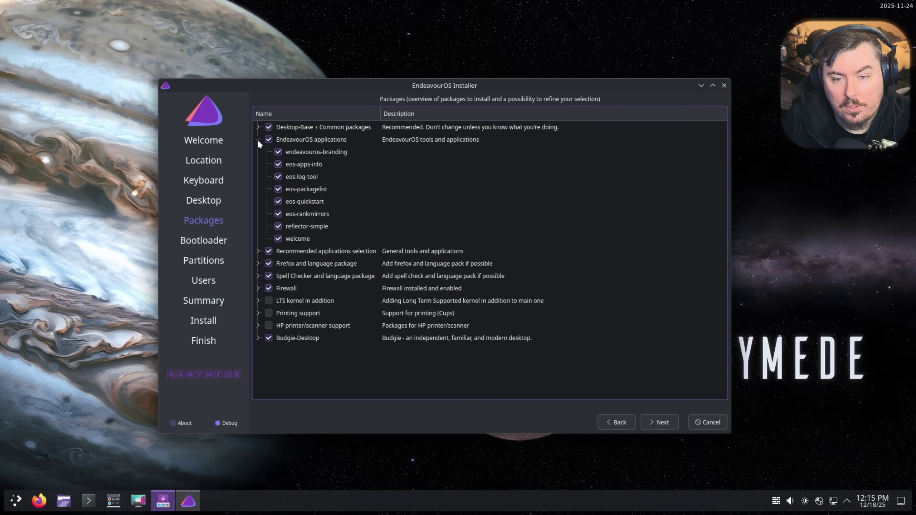
left_click(257, 140)
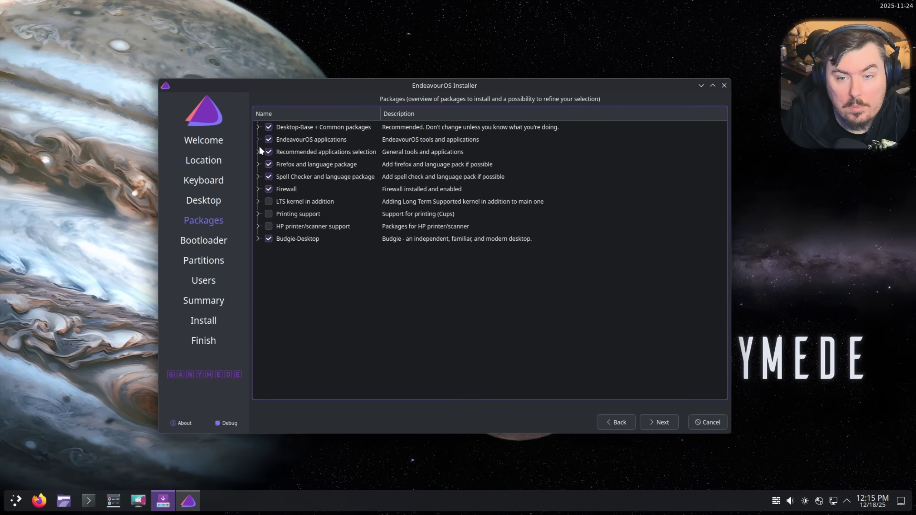
left_click(258, 152)
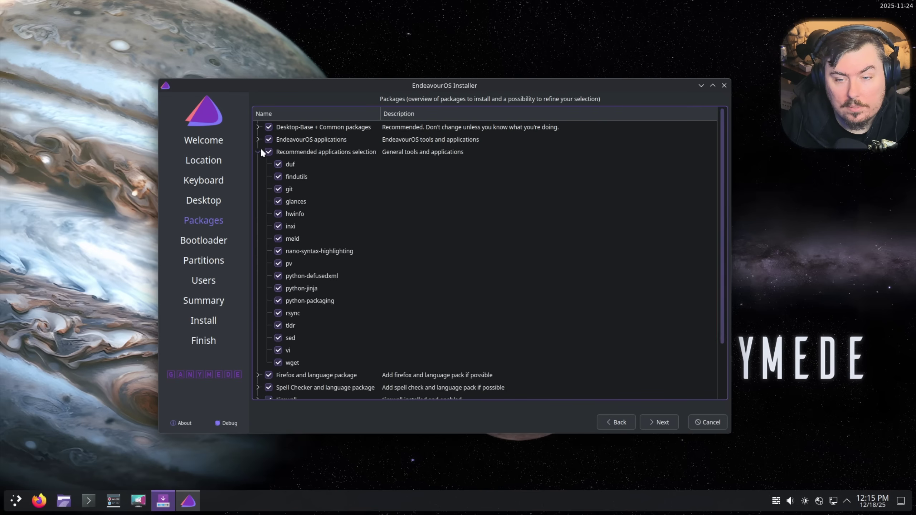
left_click(261, 149)
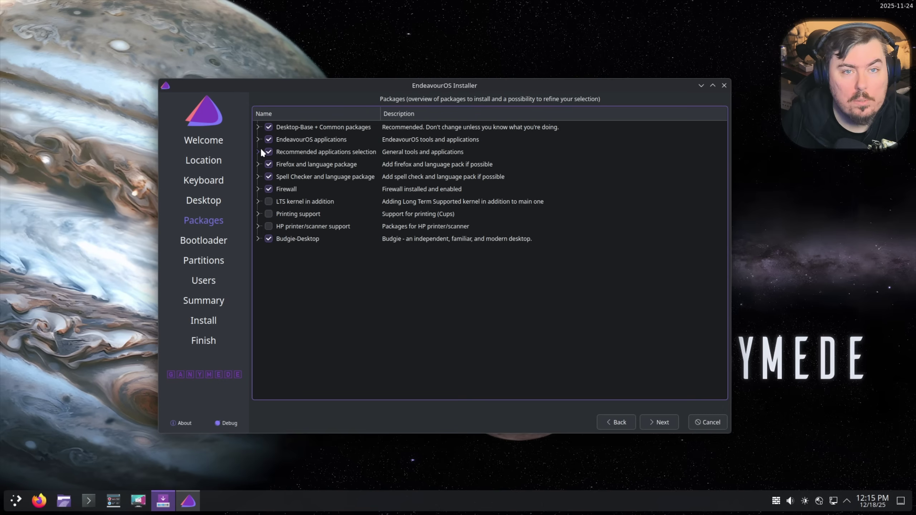
left_click(258, 164)
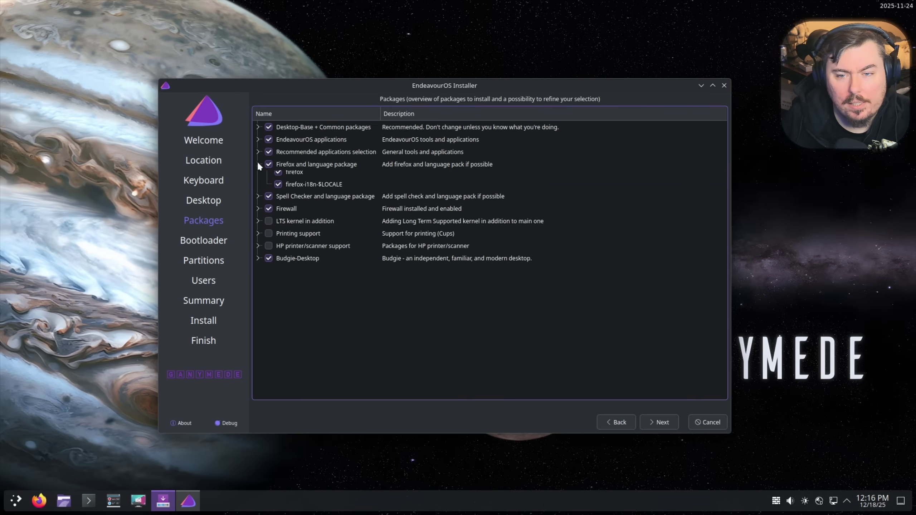
- Inspect the Spell Checker, Firewall, LTS kernel and Budgie-Desktop groups, ending with EndeavourOS settings expanded
left_click(258, 163)
left_click(258, 177)
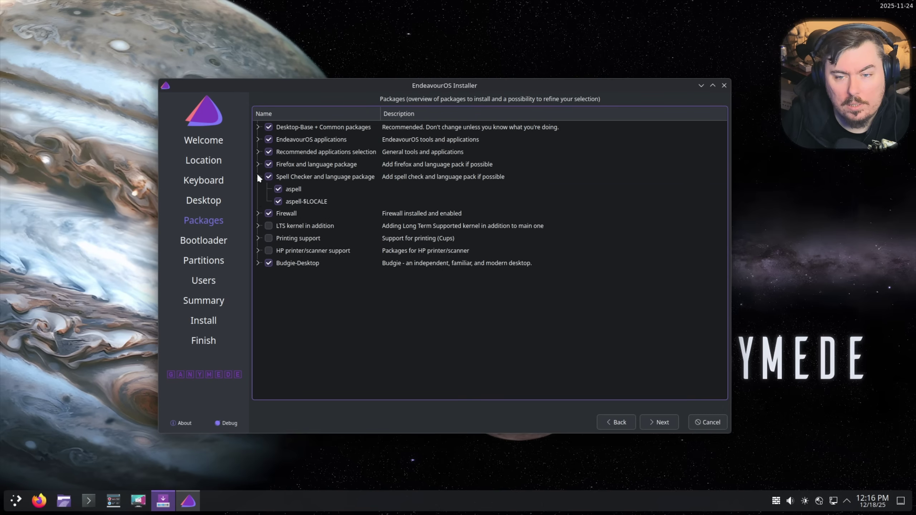
left_click(258, 176)
left_click(258, 189)
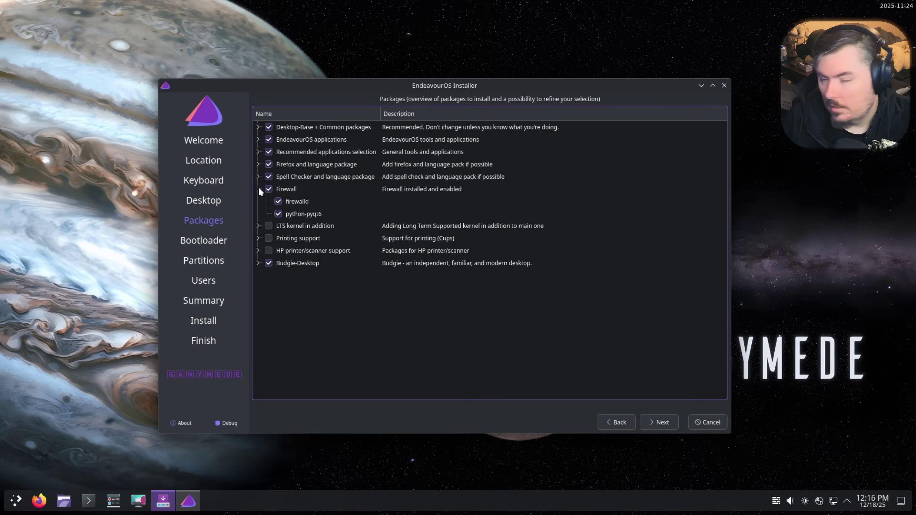
left_click(258, 188)
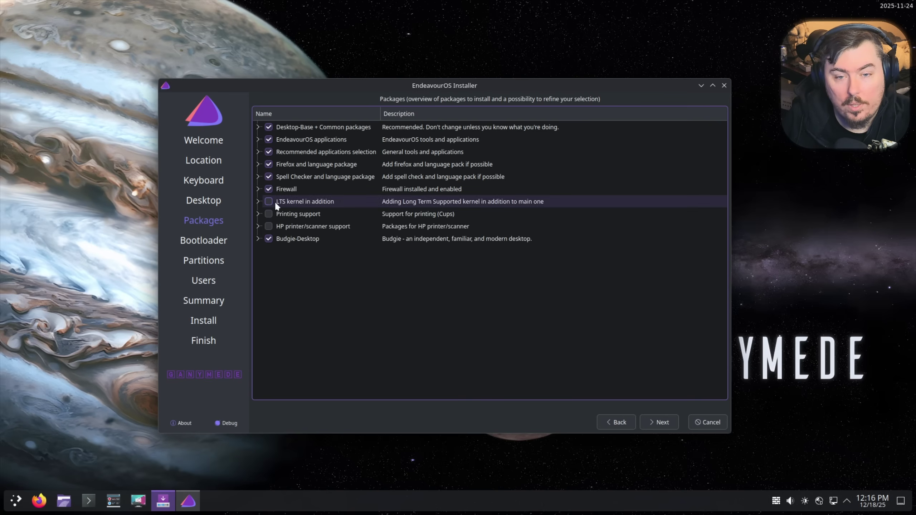
left_click(257, 202)
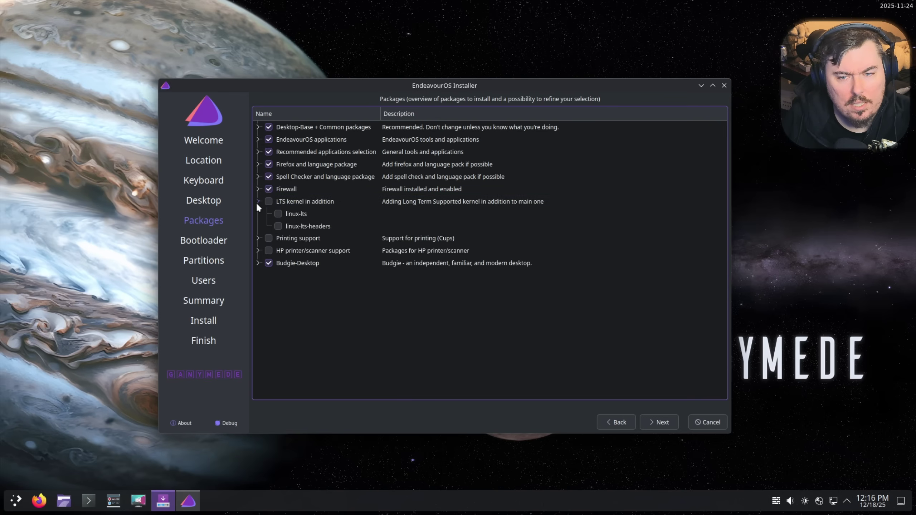
left_click(257, 202)
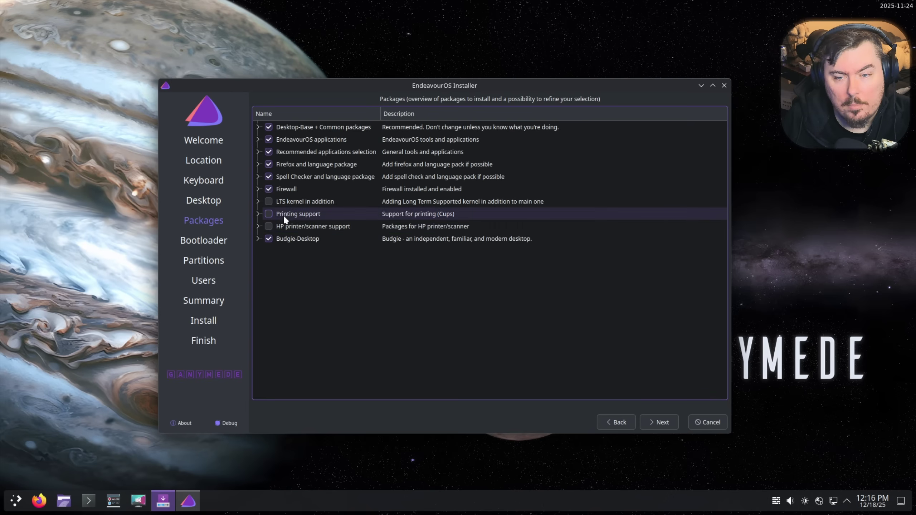
left_click(258, 238)
scroll(468, 317, "down", 5)
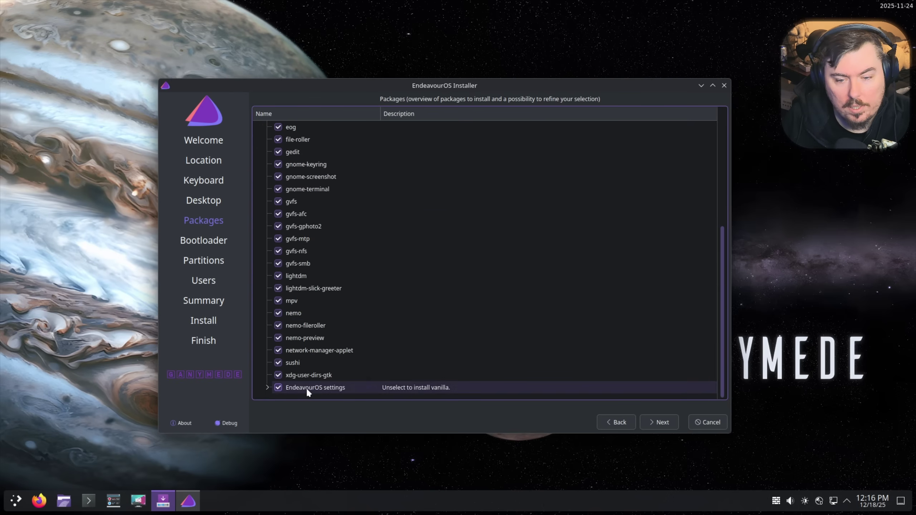
left_click(268, 387)
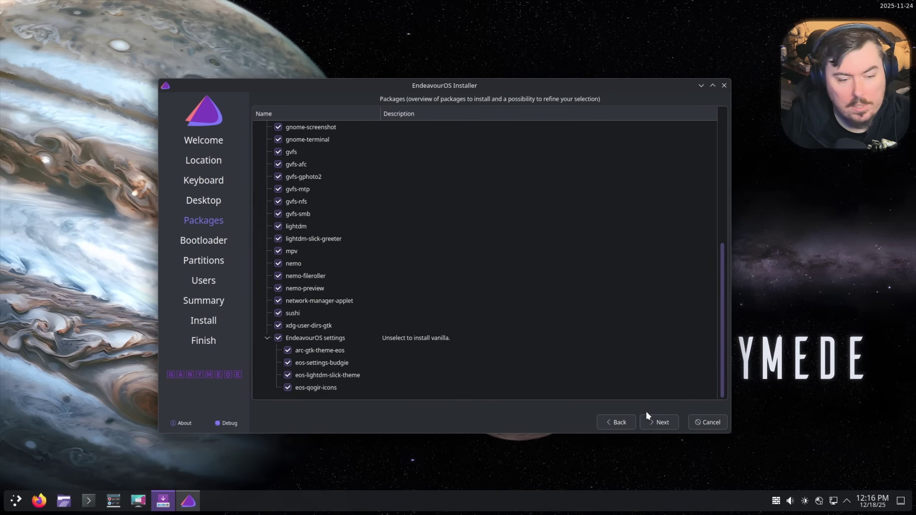
- Accept the package selection and advance to the Bootloader page, where Systemd-boot is the default
left_click(659, 423)
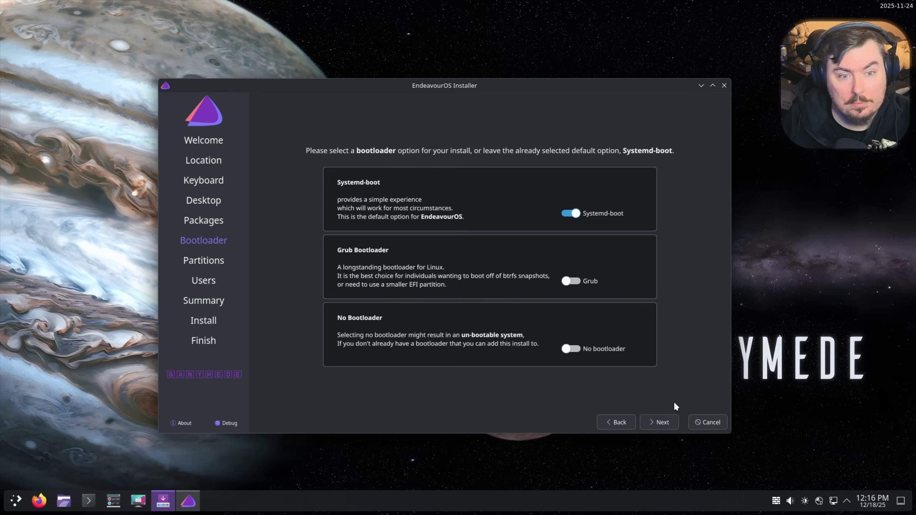
- Keep Systemd-boot, pick Erase disk with Swap to file, then switch to Manual partitioning
left_click(663, 421)
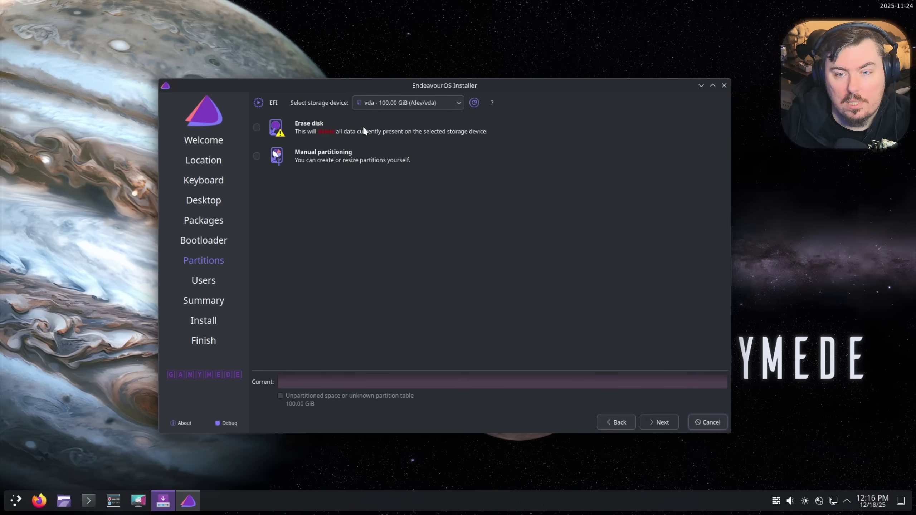
left_click(256, 127)
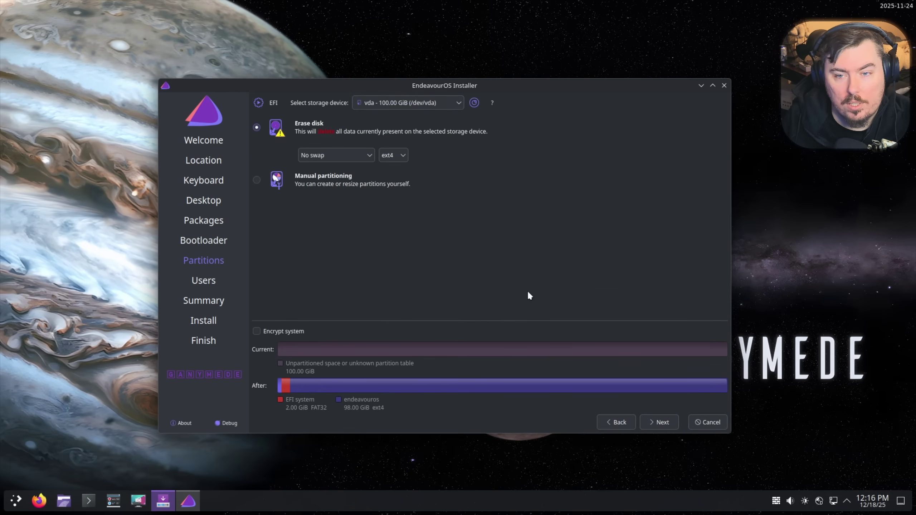
left_click(352, 154)
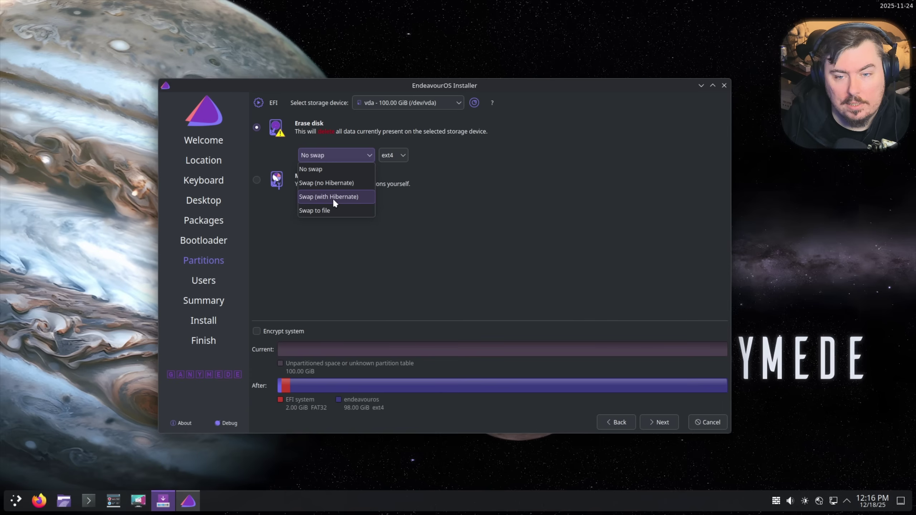
left_click(341, 213)
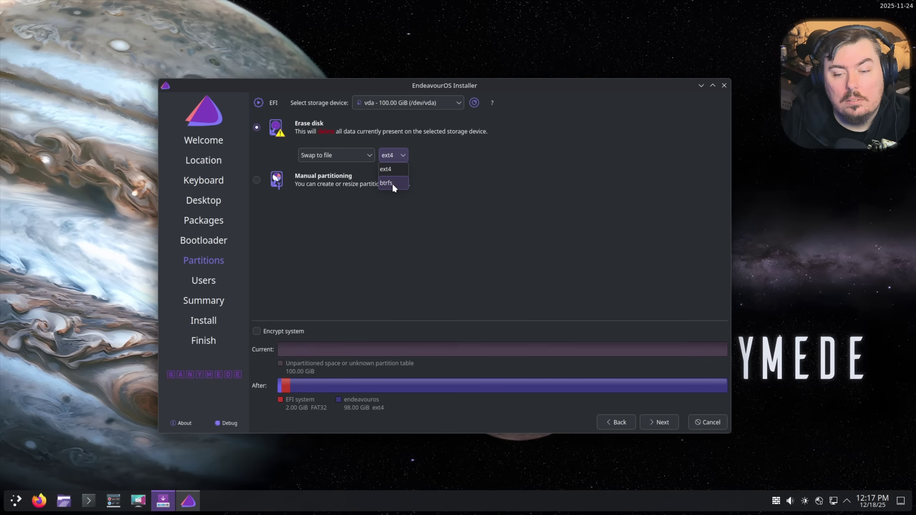
left_click(255, 178)
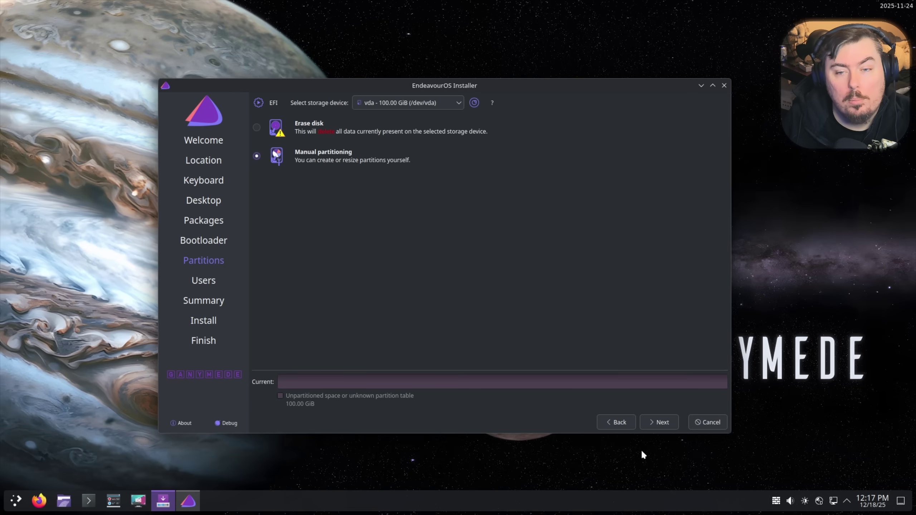
- On the manual partitioning page, create a new GPT partition table on the vda disk
left_click(659, 422)
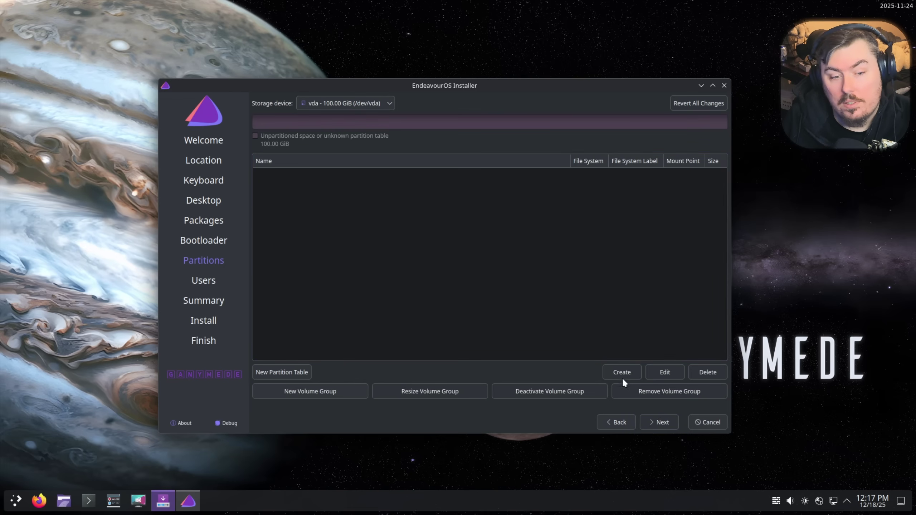
left_click(310, 104)
left_click(332, 123)
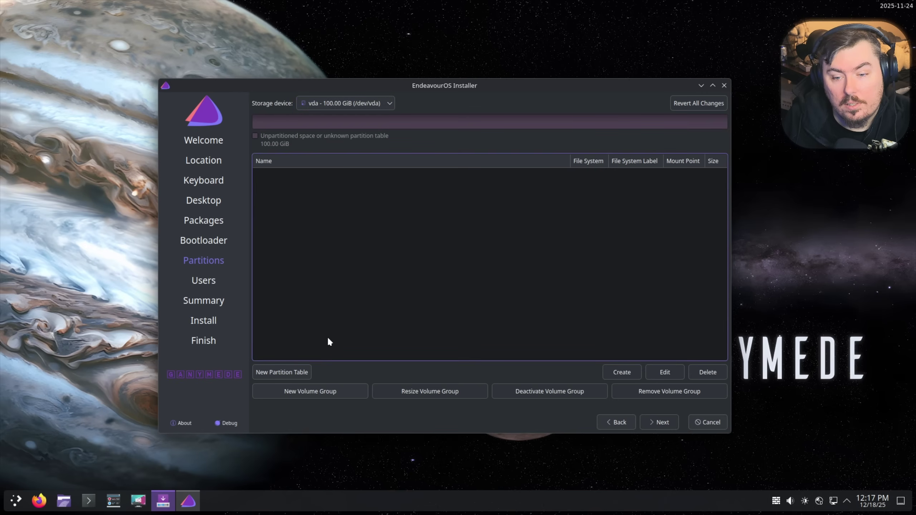
left_click(299, 373)
left_click(454, 281)
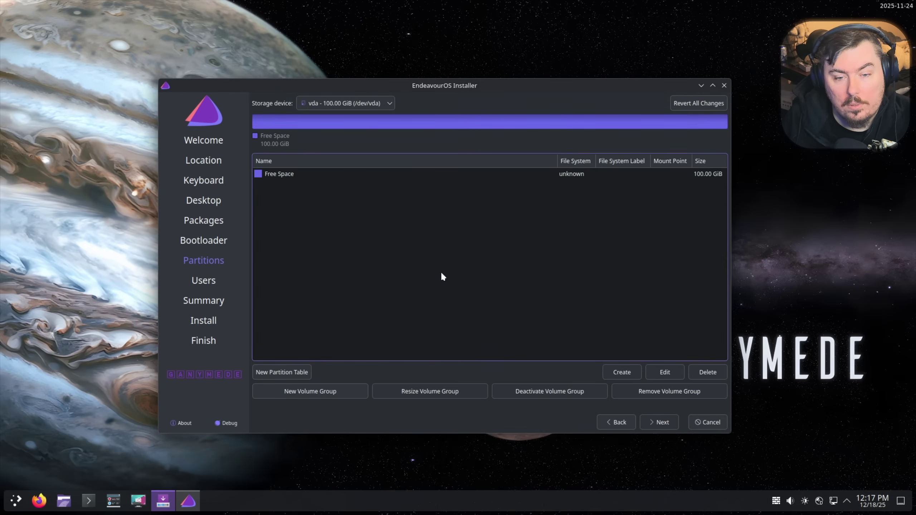
- Create a fat32 partition in the 100 GiB free space mounted at /boot/efi
left_click(279, 177)
left_click(619, 370)
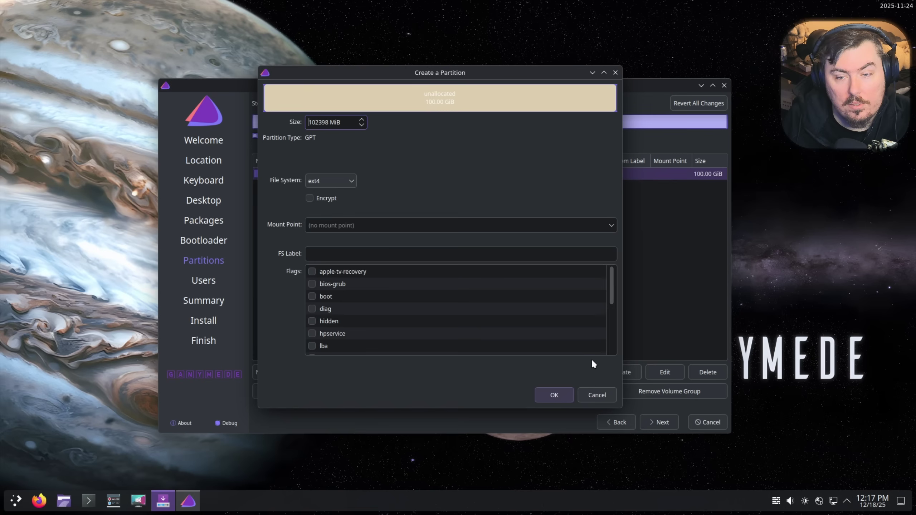
left_click(337, 181)
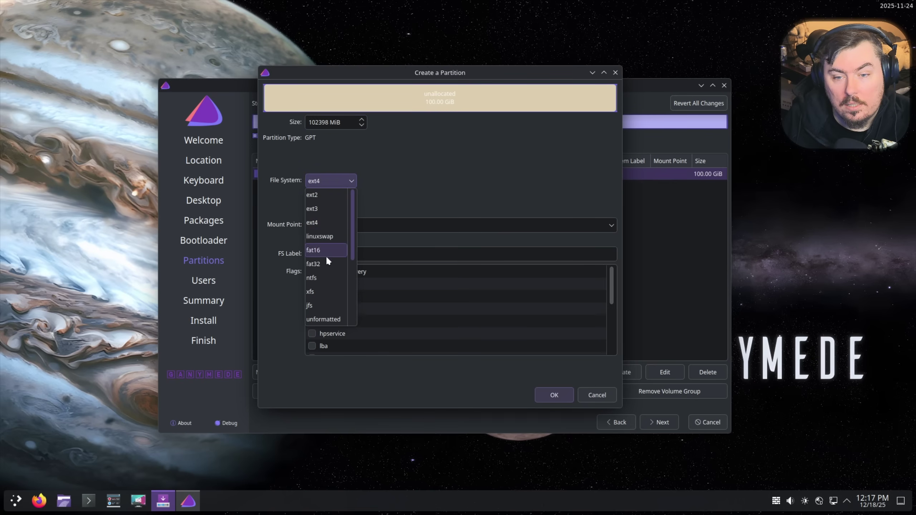
scroll(323, 274, "down", 1)
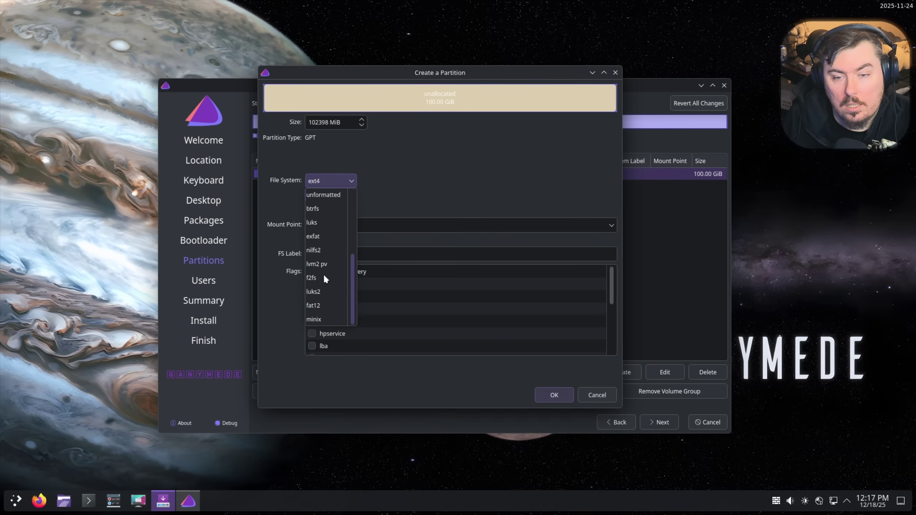
scroll(324, 274, "up", 1)
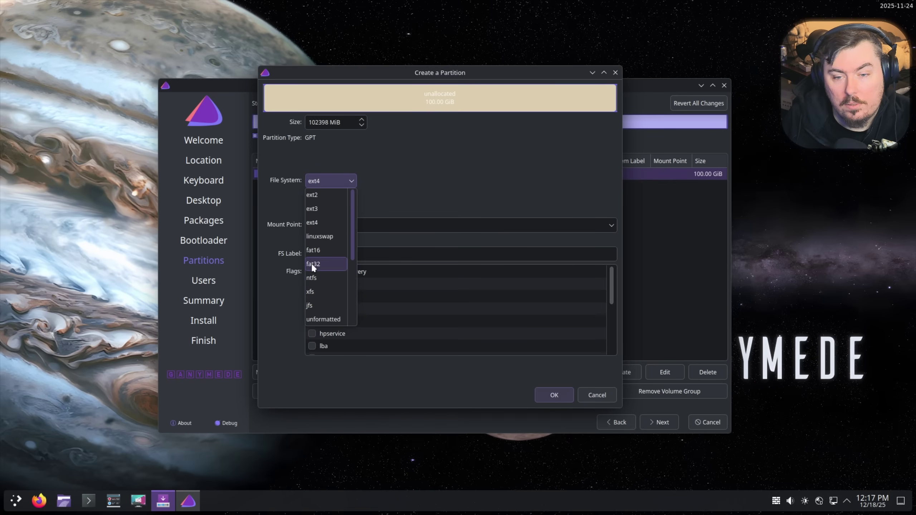
left_click(312, 265)
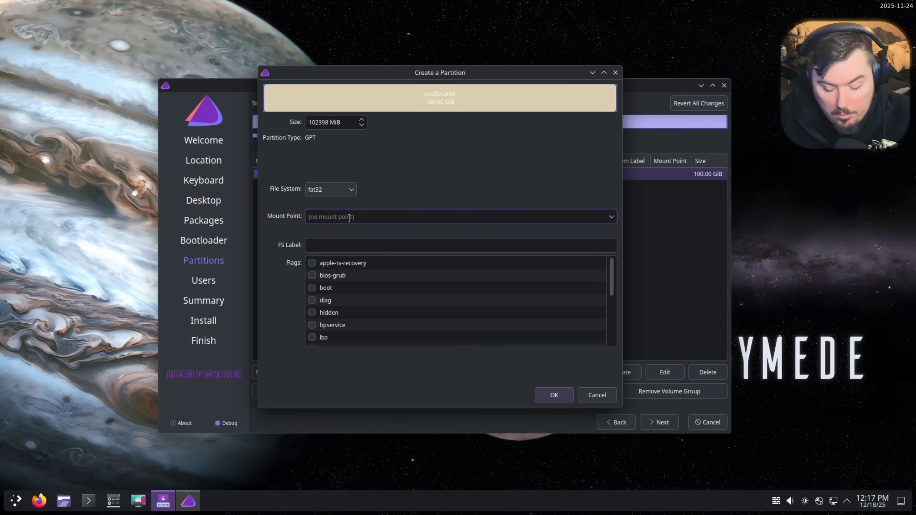
type("/boot/efi")
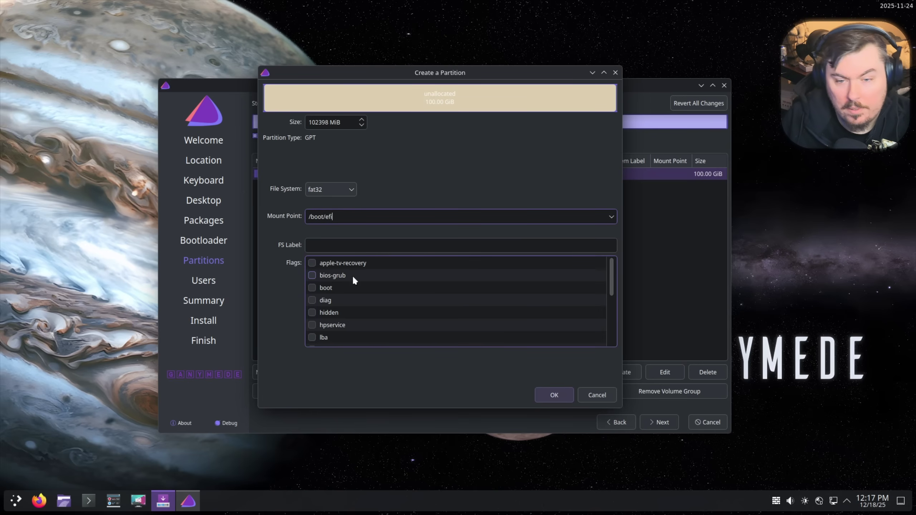
- Give the new EFI partition the boot flag and confirm its creation
scroll(361, 294, "down", 1)
scroll(361, 295, "down", 3)
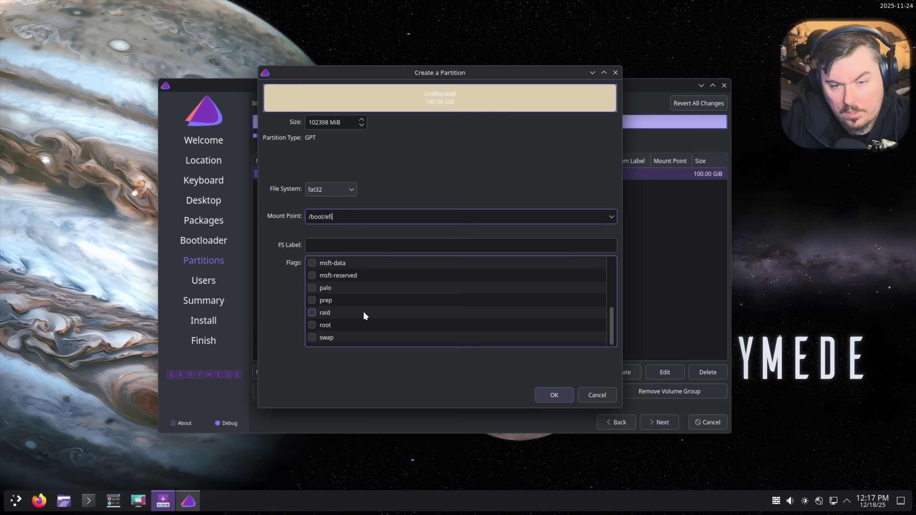
scroll(364, 313, "up", 4)
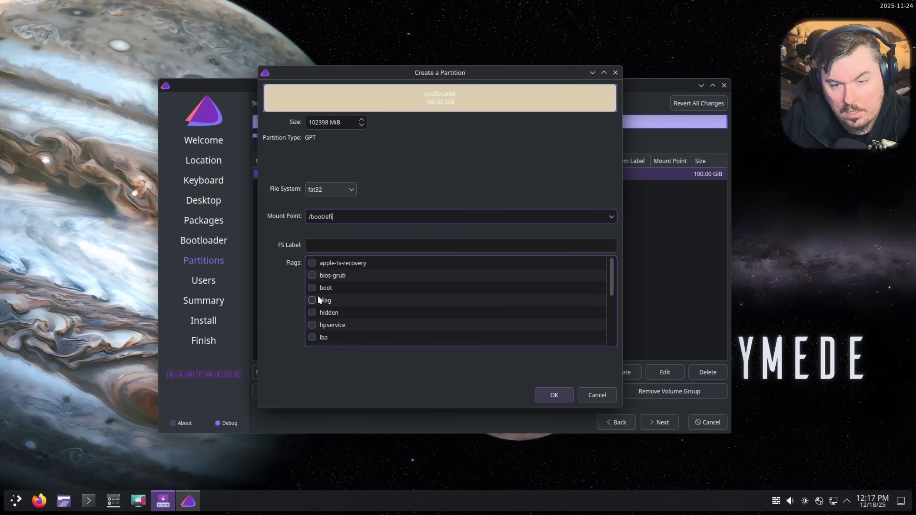
left_click(312, 288)
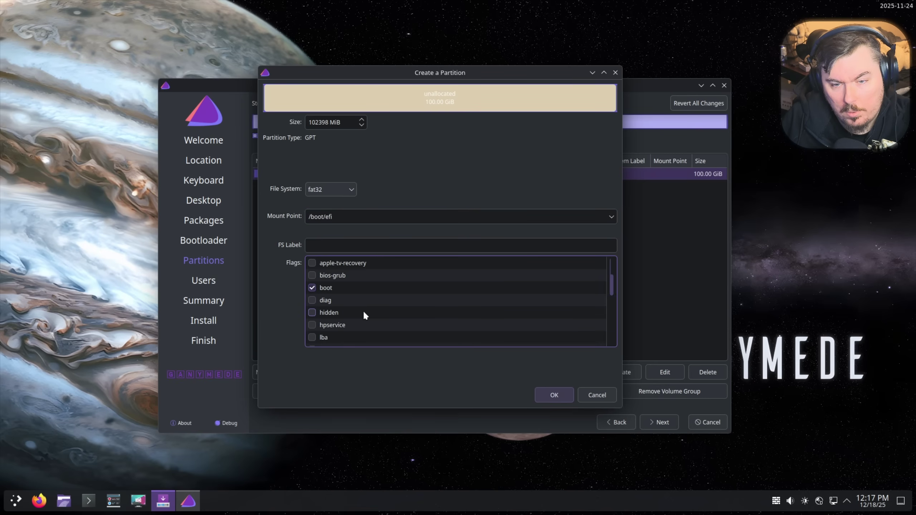
scroll(364, 313, "down", 4)
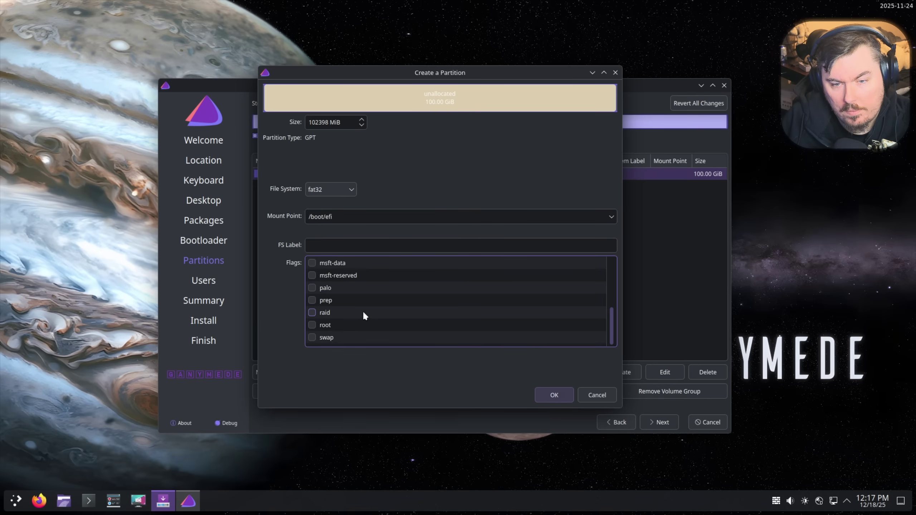
scroll(364, 314, "up", 2)
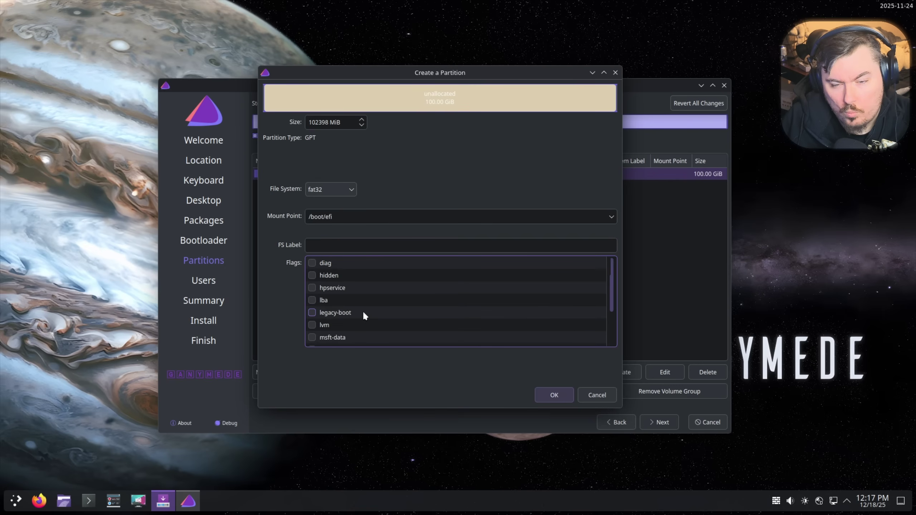
scroll(364, 315, "up", 1)
scroll(364, 314, "down", 1)
scroll(363, 315, "down", 1)
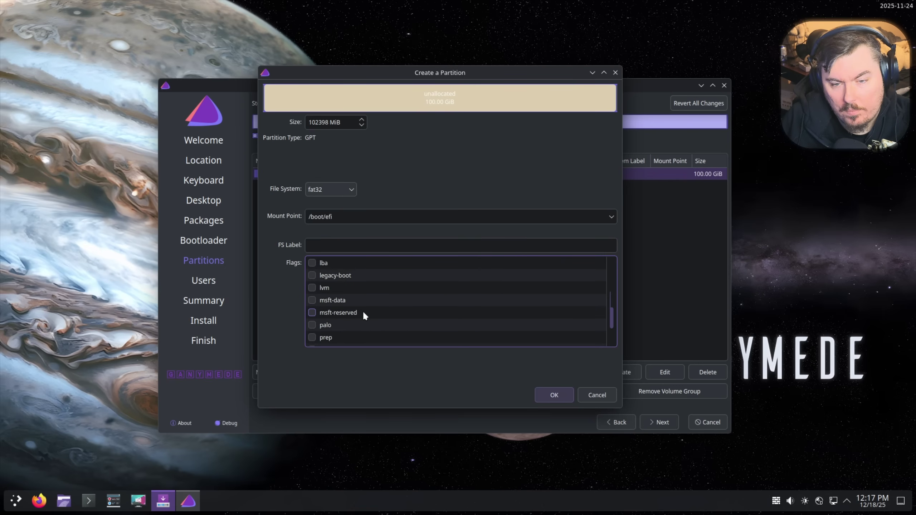
scroll(364, 314, "down", 1)
scroll(363, 314, "up", 1)
scroll(364, 315, "up", 2)
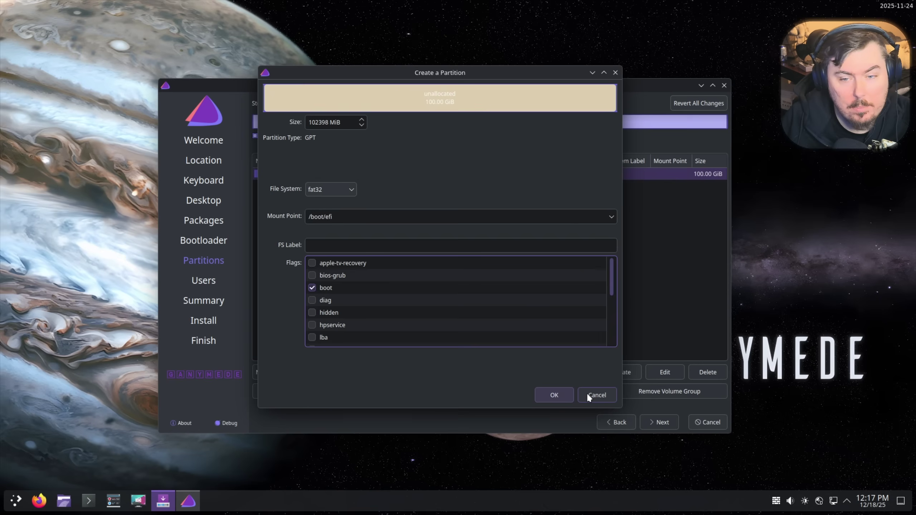
left_click(562, 395)
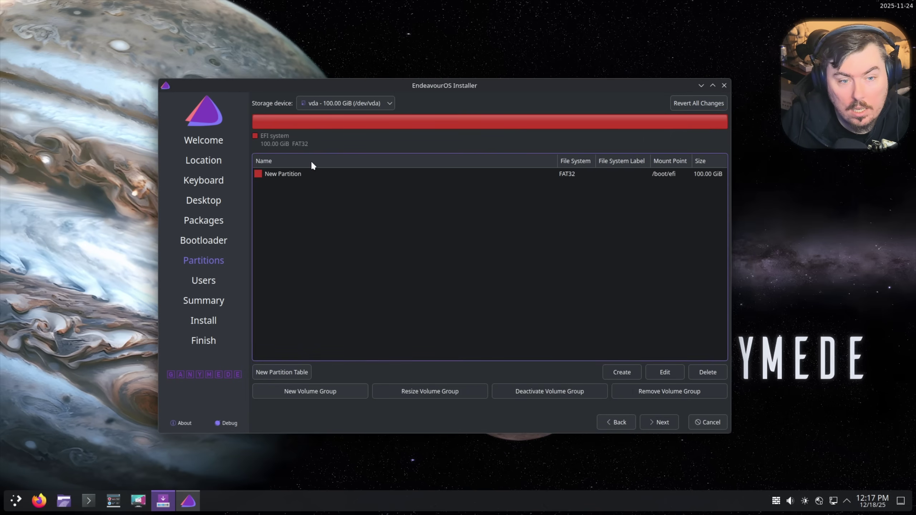
- Edit the EFI partition and change its size to 4096 MiB
left_click(281, 174)
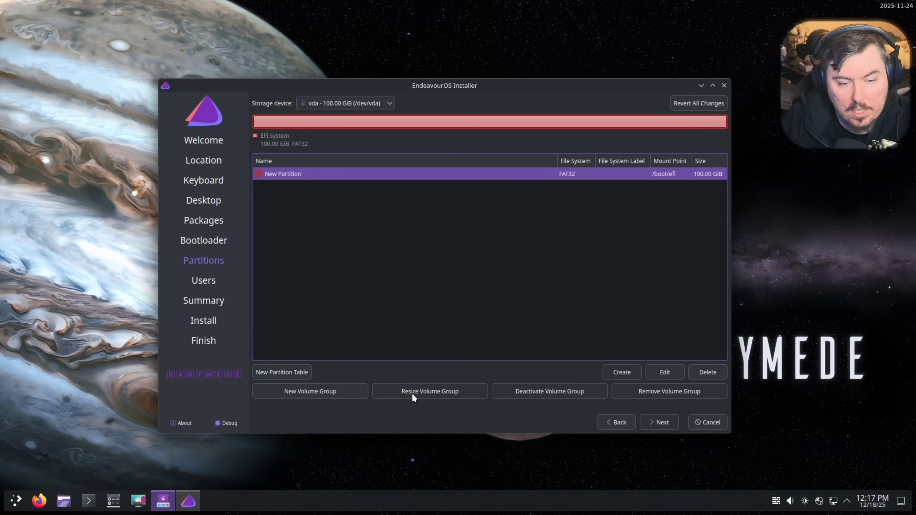
left_click(653, 371)
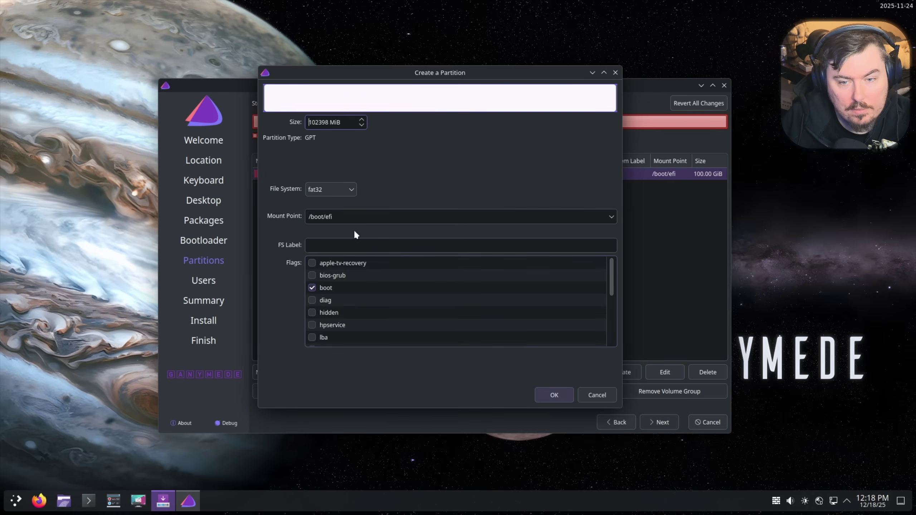
left_click_drag(341, 124, 291, 121)
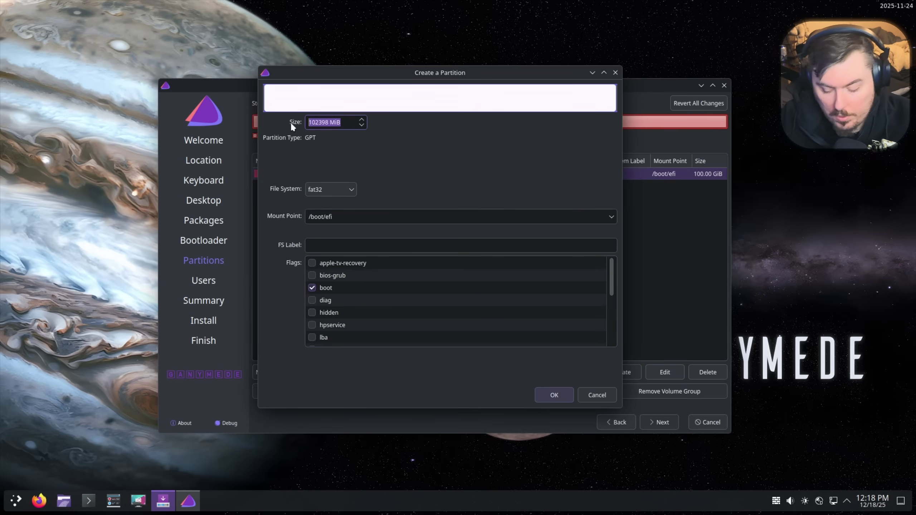
type("4096")
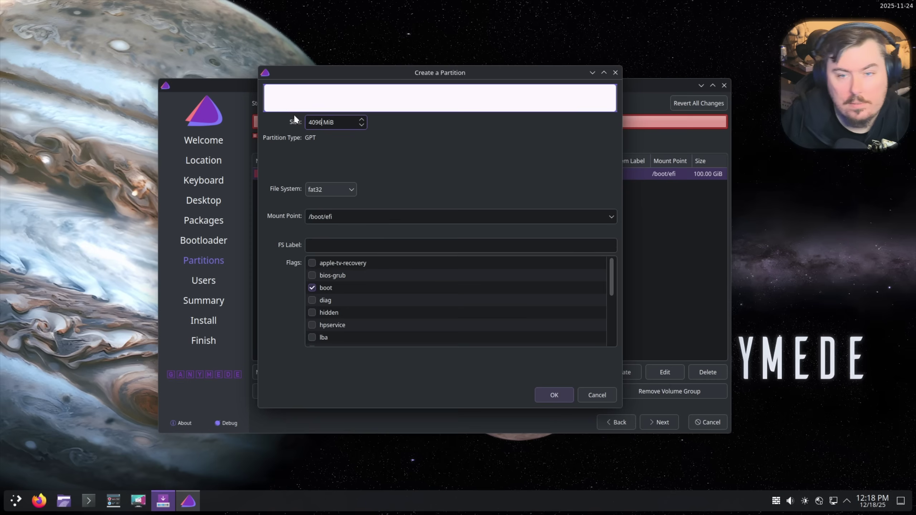
left_click(568, 390)
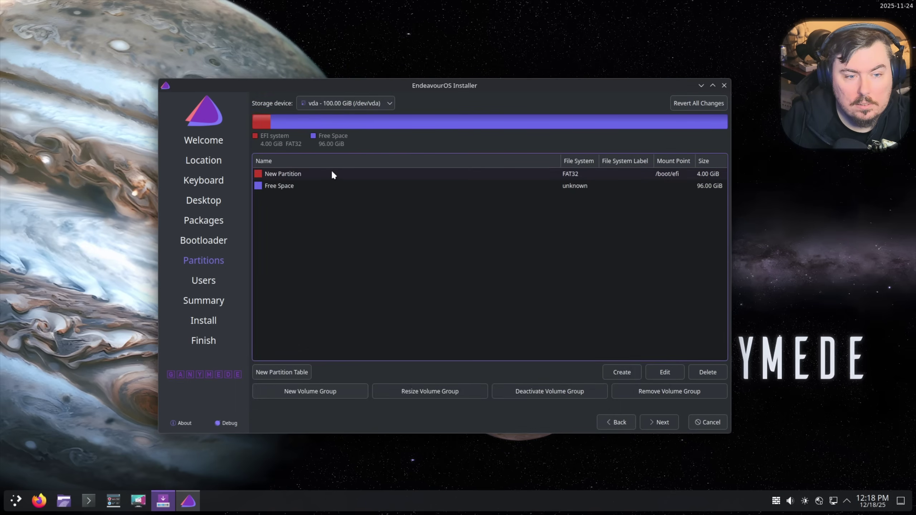
- Create an xfs partition mounted at / in the remaining 96 GiB of free space
left_click(313, 172)
left_click(309, 187)
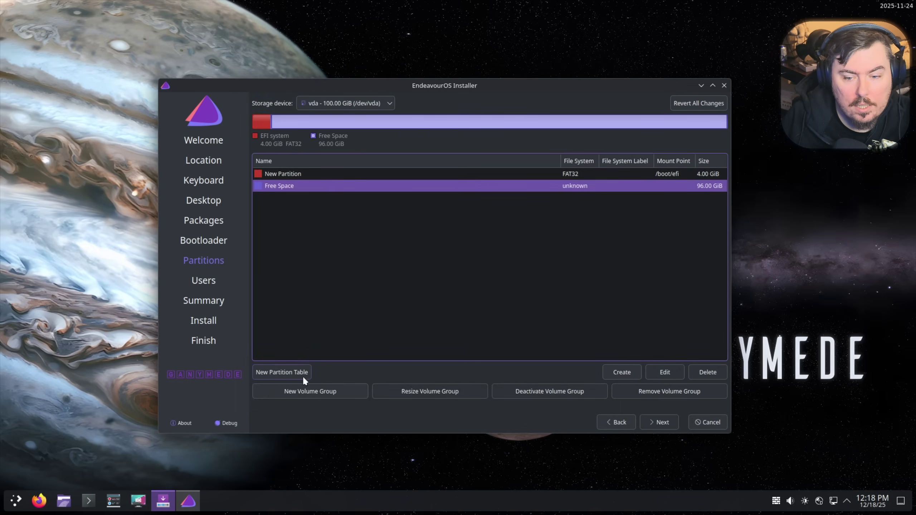
left_click(616, 372)
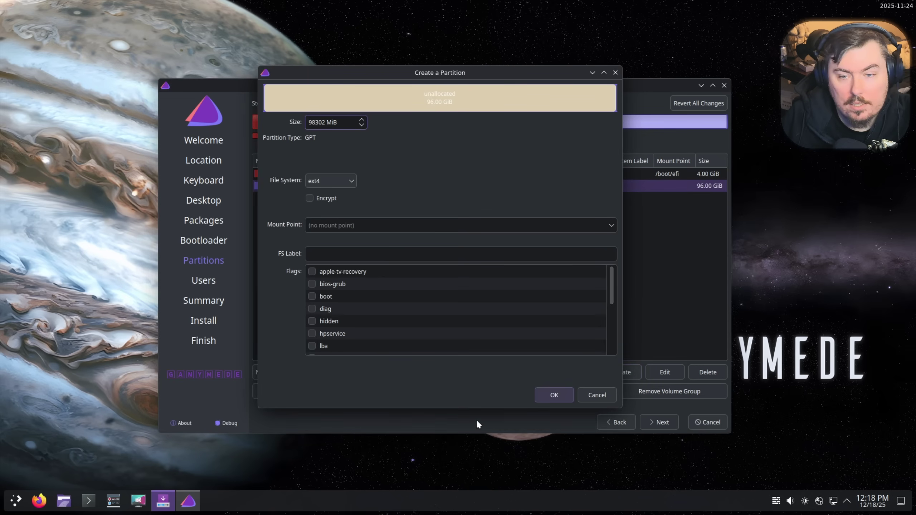
left_click(324, 182)
scroll(336, 238, "down", 3)
scroll(335, 249, "up", 3)
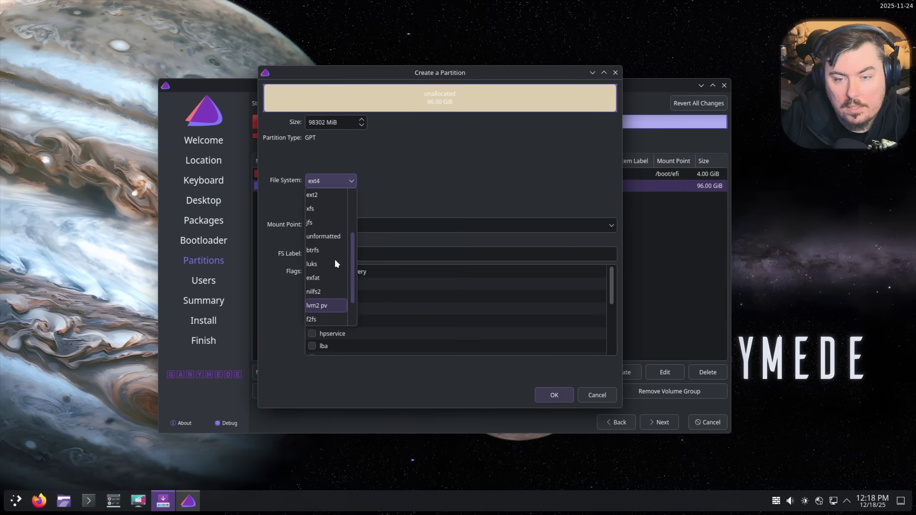
scroll(334, 257, "up", 2)
left_click(324, 256)
left_click(346, 225)
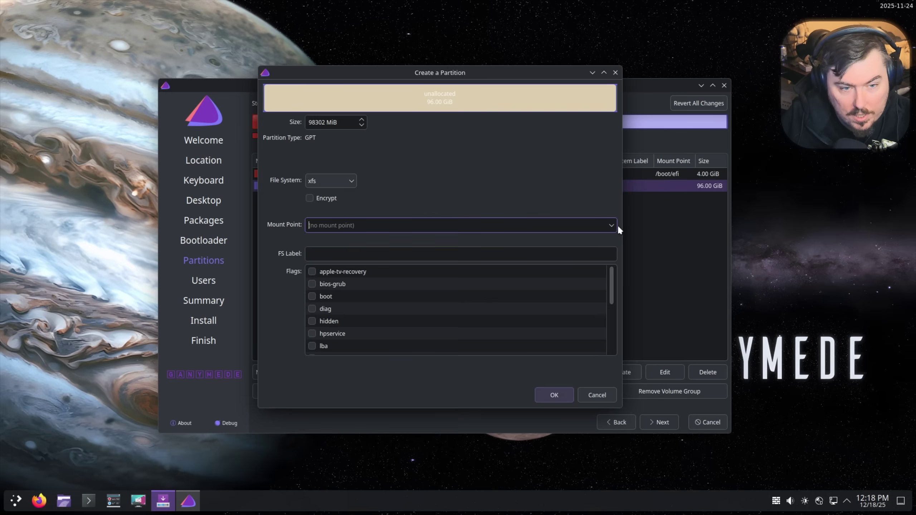
left_click(614, 226)
left_click(337, 240)
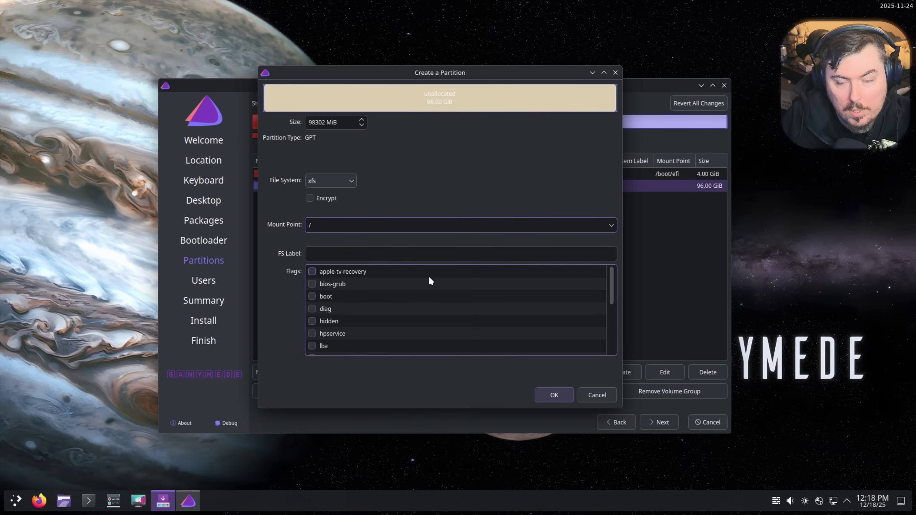
scroll(369, 312, "down", 4)
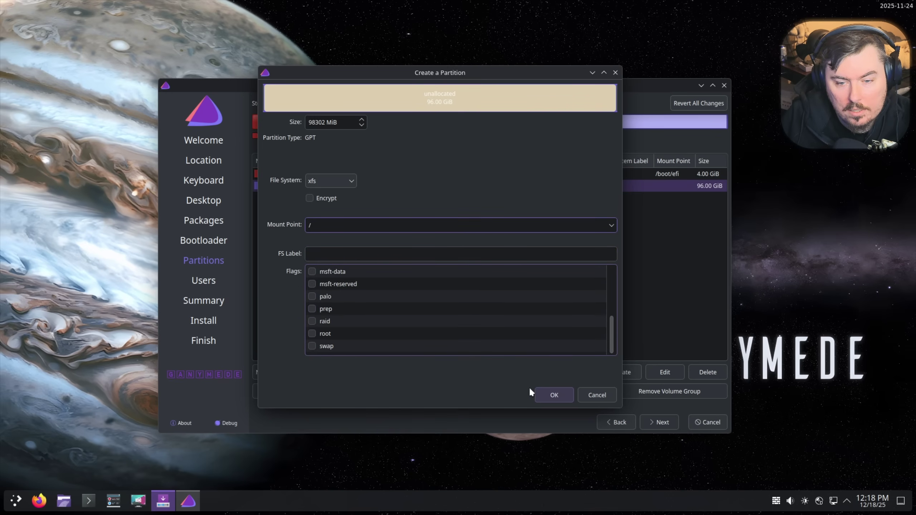
left_click(553, 392)
- Review the root and EFI partition settings, keeping /boot/efi as the EFI mount point
left_click(360, 186)
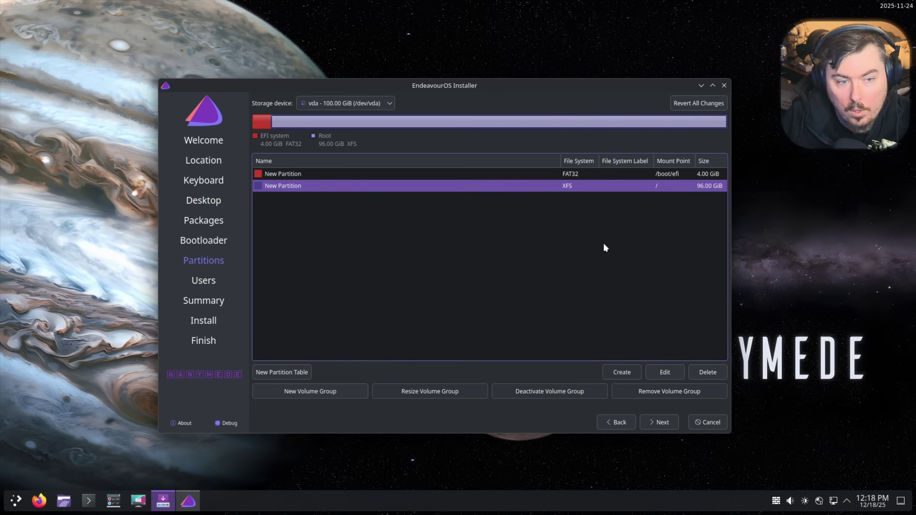
left_click(661, 376)
scroll(367, 315, "down", 6)
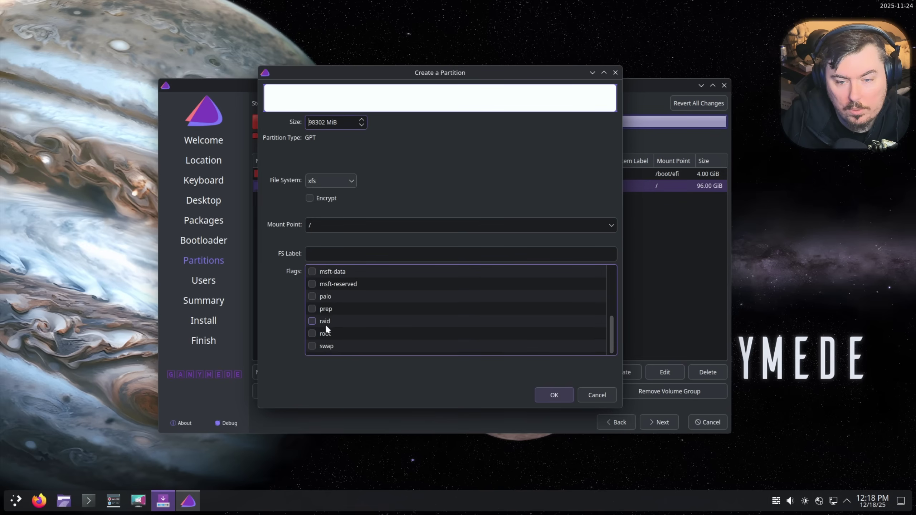
left_click(549, 391)
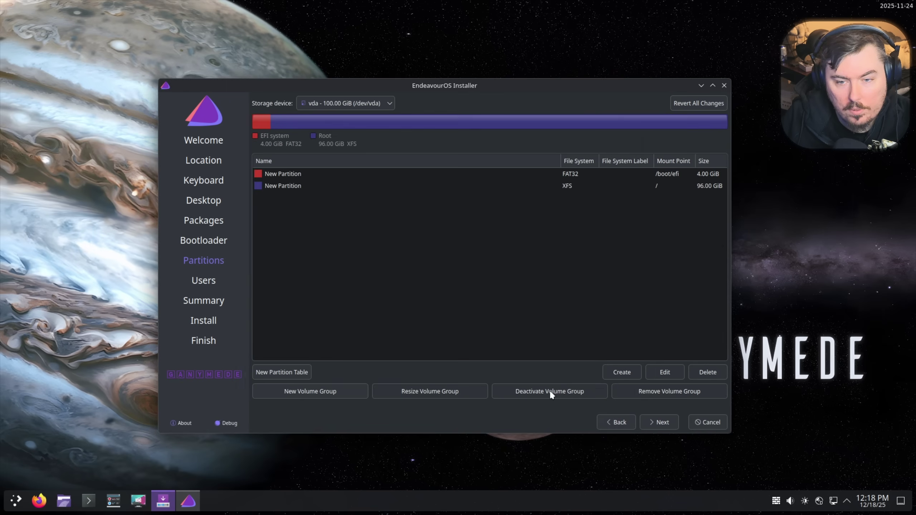
left_click(315, 175)
left_click(655, 373)
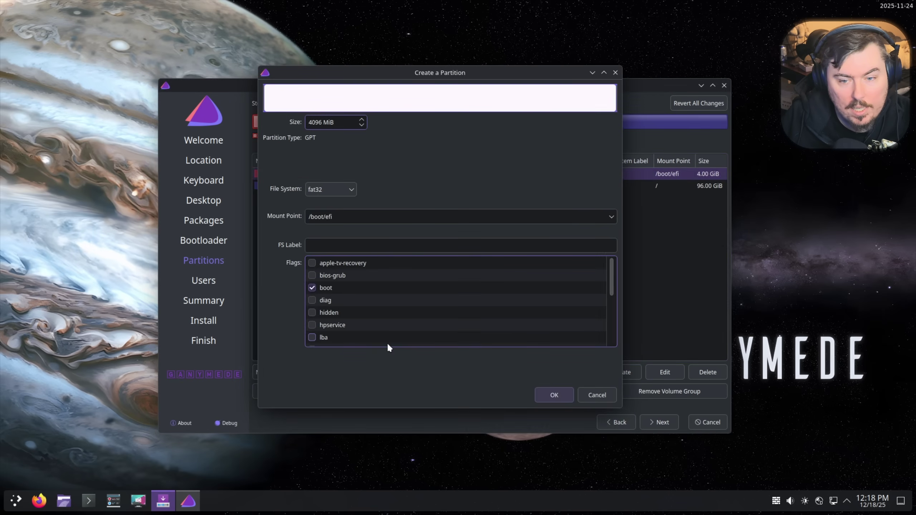
left_click(612, 217)
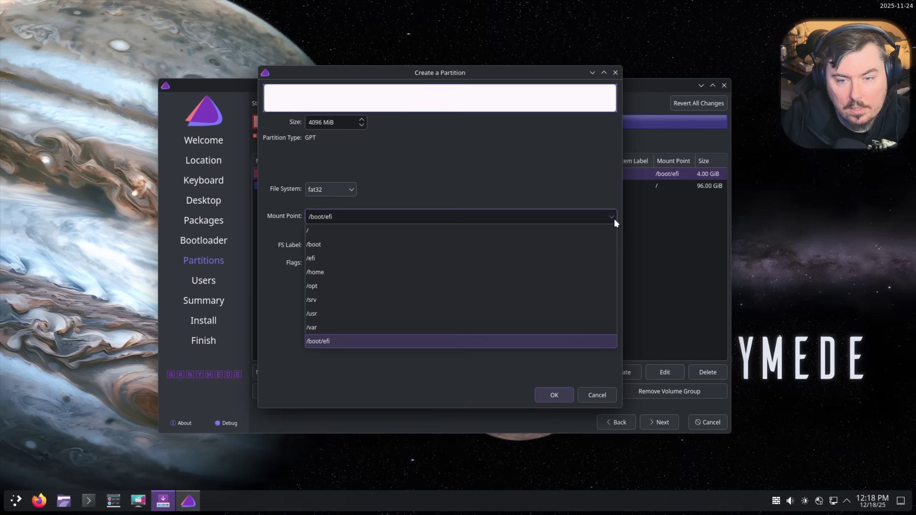
left_click(388, 340)
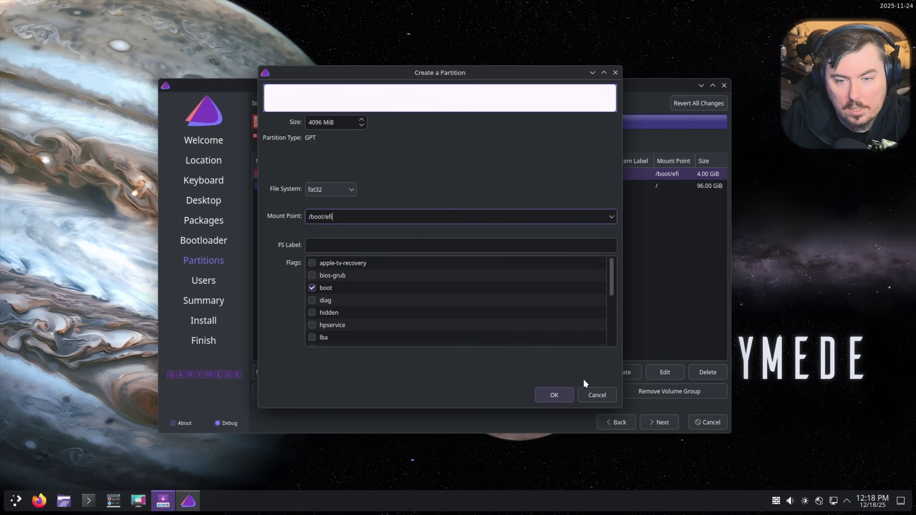
left_click(556, 393)
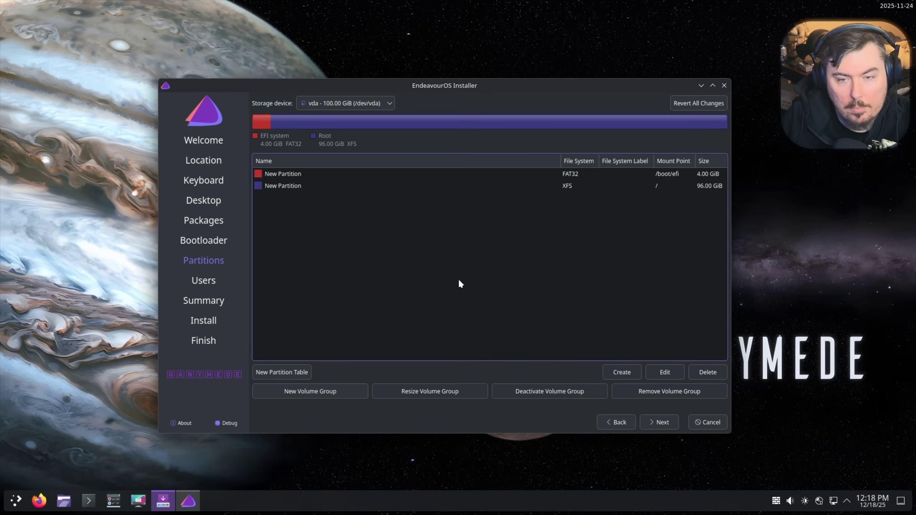
- Go past the missing-EFI warning, then enter the user's full name and the password twice
left_click(661, 428)
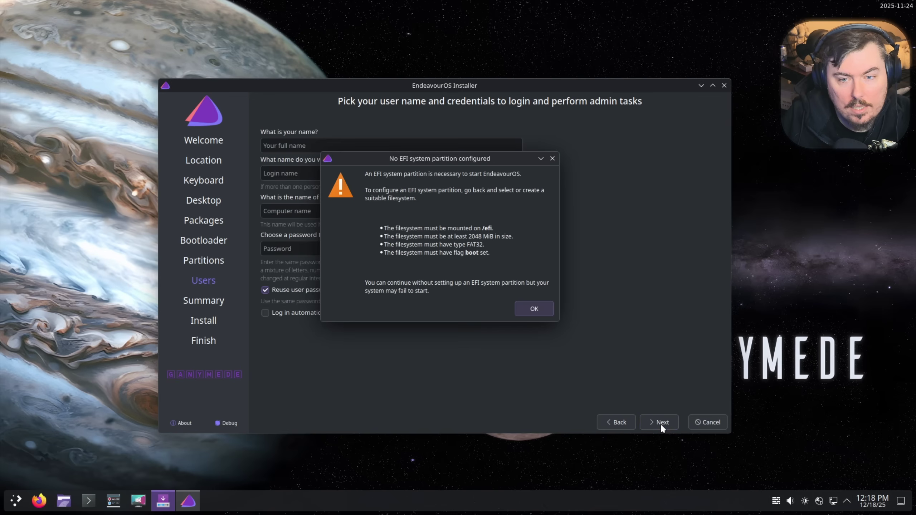
left_click(534, 309)
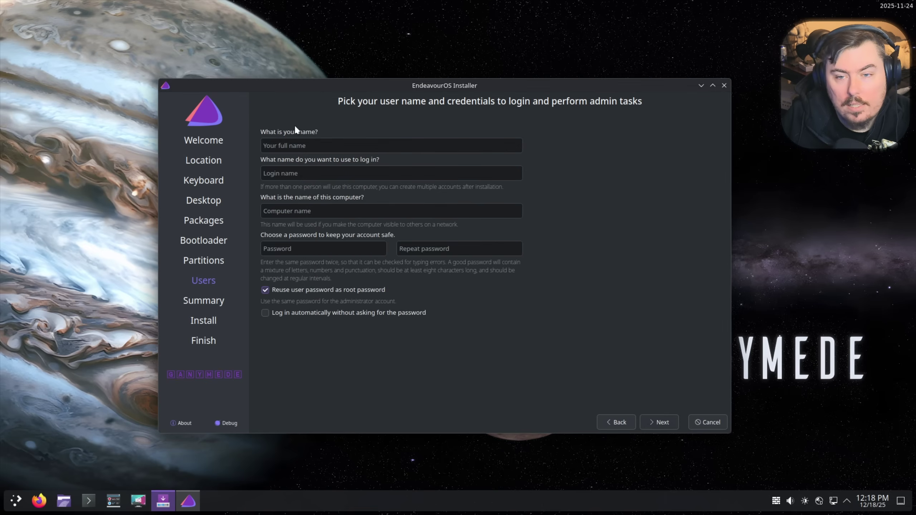
left_click(309, 144)
type("matt")
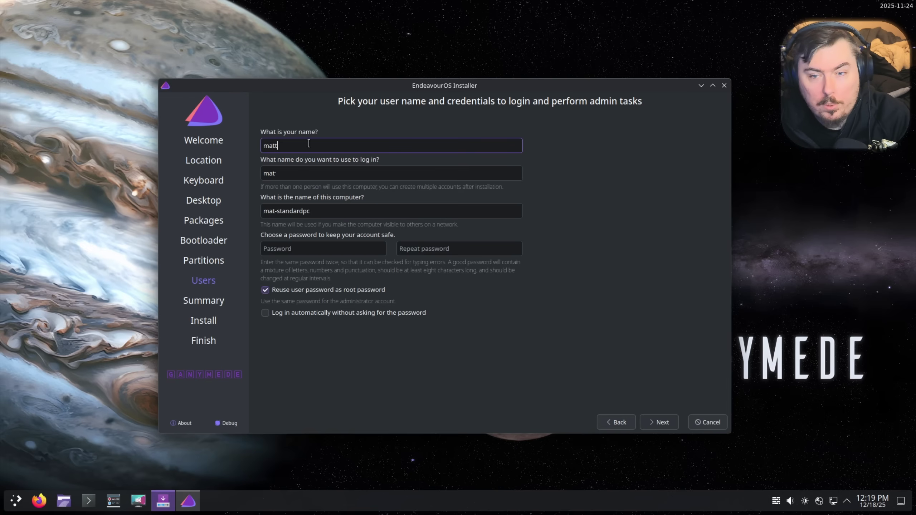
left_click(327, 251)
type("a")
left_click(407, 249)
type("a")
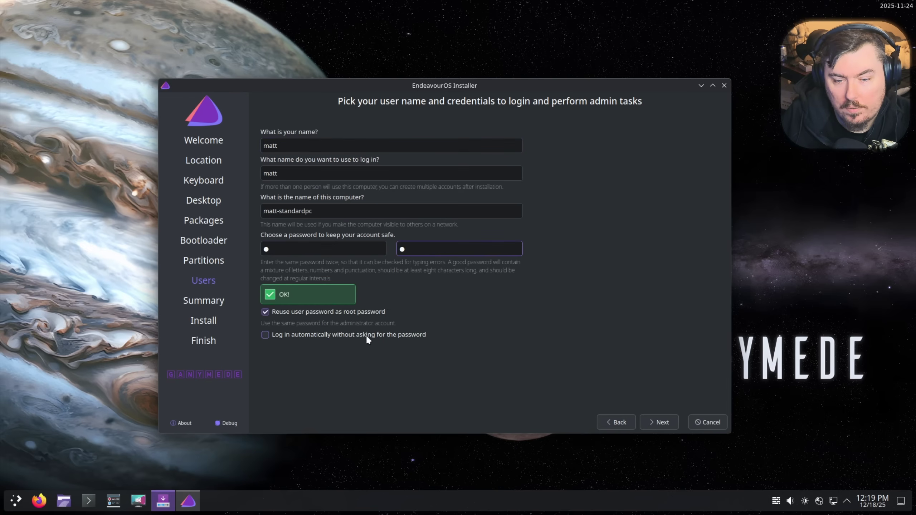
- Start the installation from the summary, confirm Install now, and show the install log
left_click(662, 424)
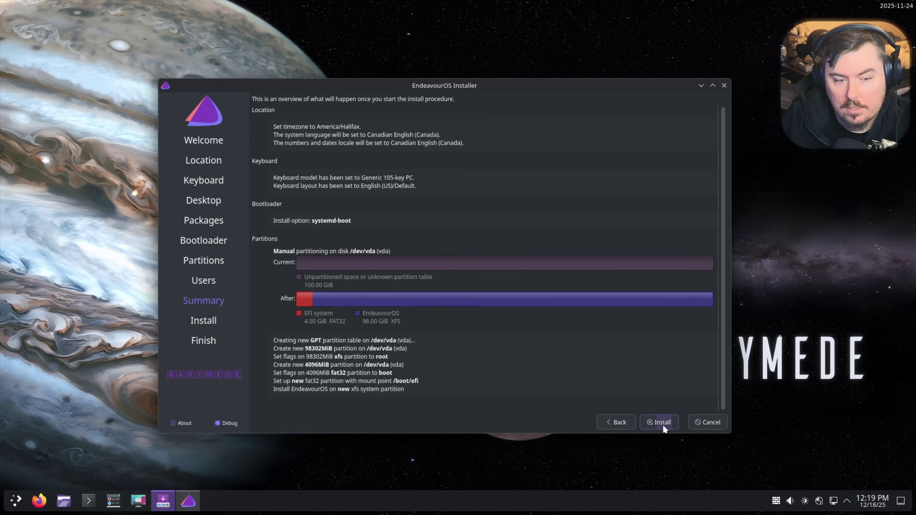
left_click(662, 424)
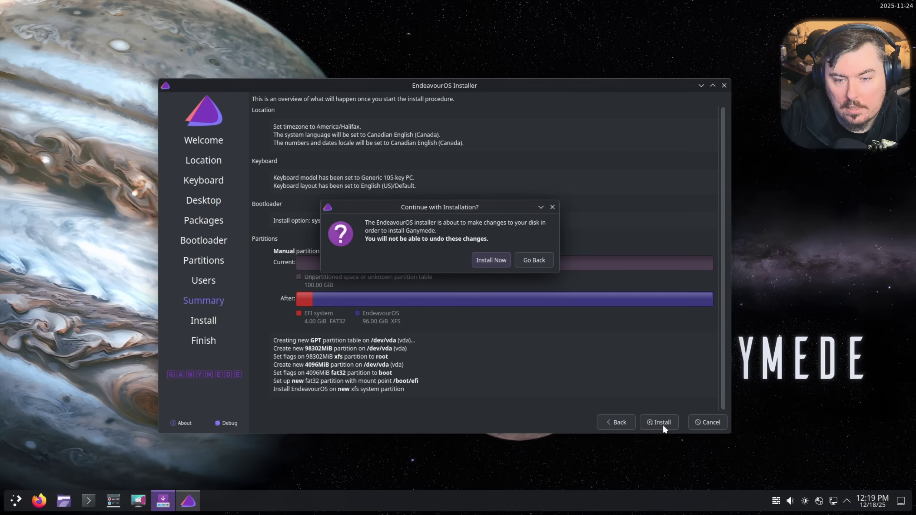
left_click(495, 257)
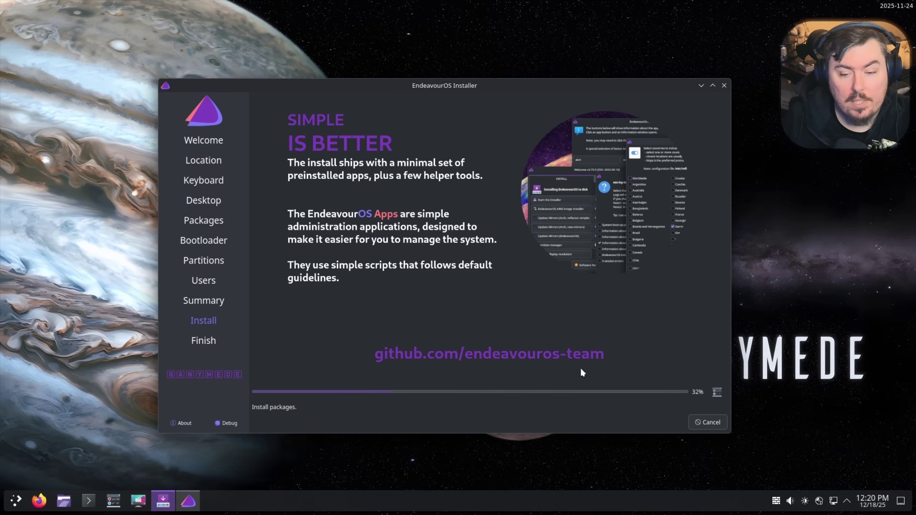
left_click(717, 394)
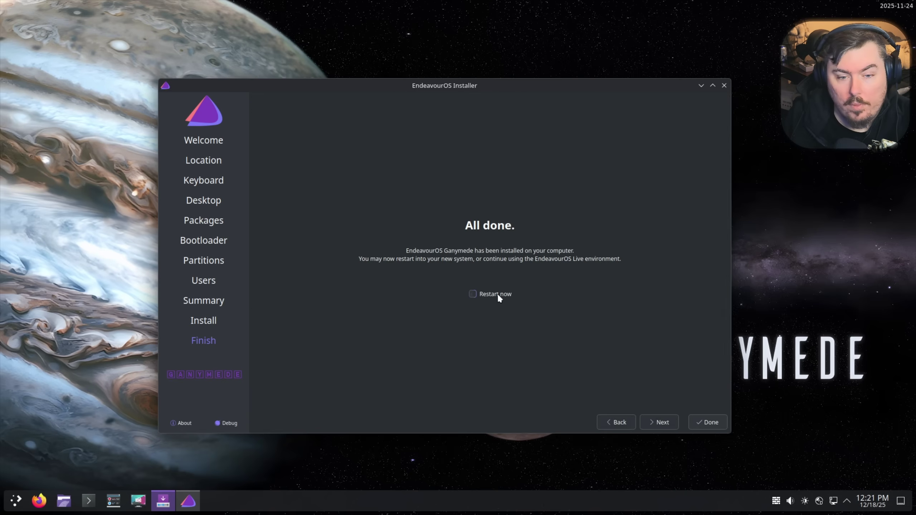
- Finish the installer and restart the VM, which lands at the UEFI Interactive Shell
left_click(706, 422)
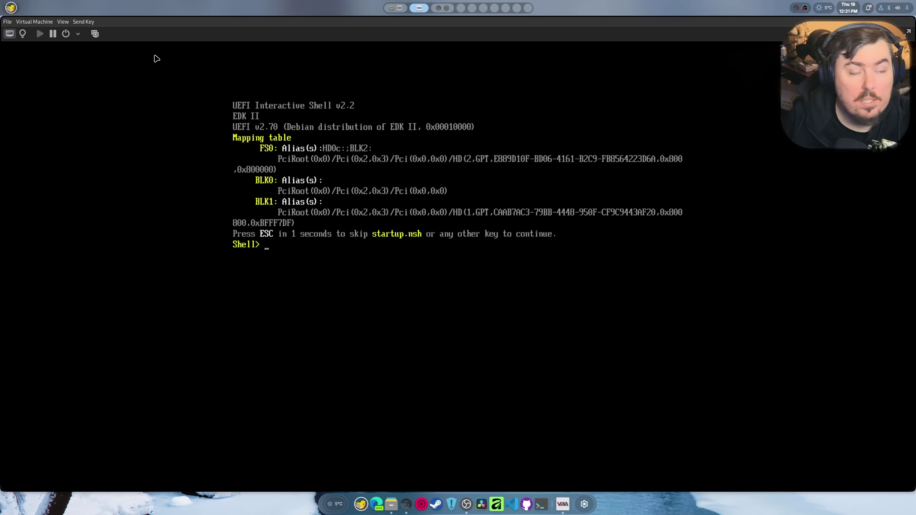
- Focus the VM console to boot from the EndeavourOS ISO into the desktop
left_click(147, 59)
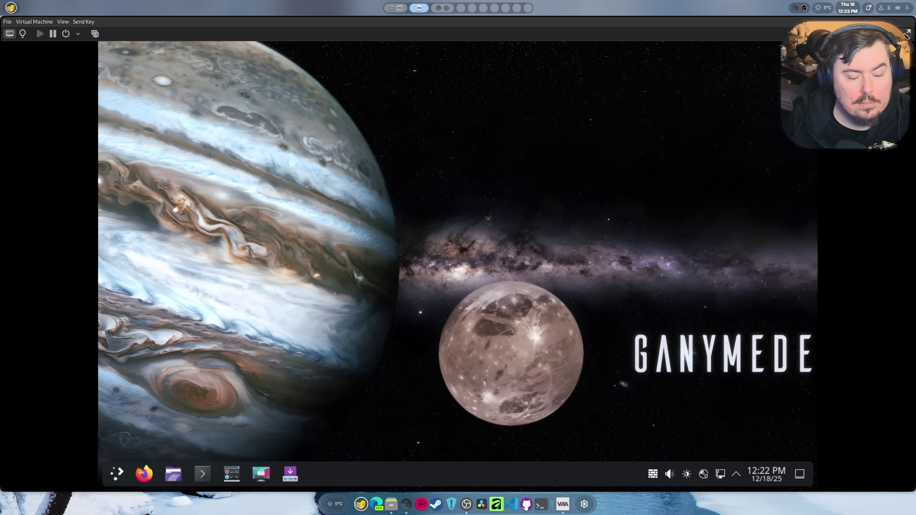
- Go fullscreen, set the display resolution to 1920x1080, then close and reopen Welcome
key("F11")
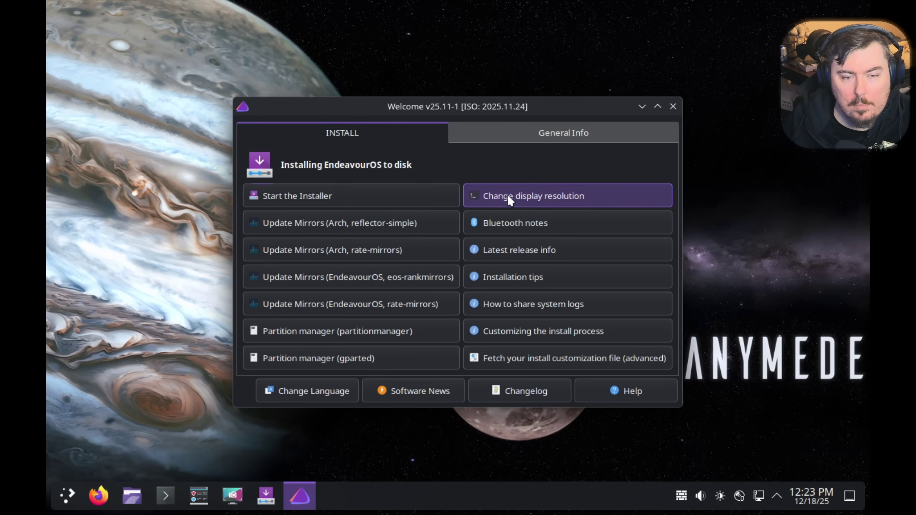
left_click(481, 197)
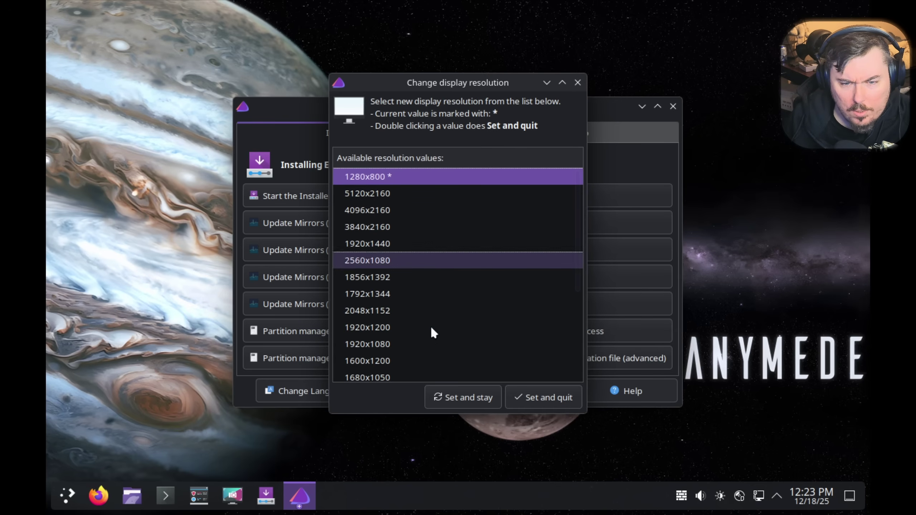
left_click(419, 343)
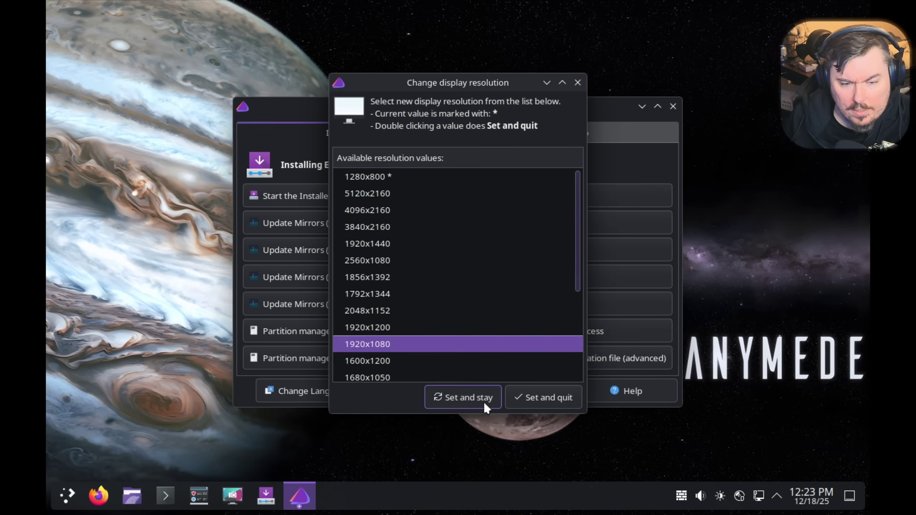
left_click(519, 393)
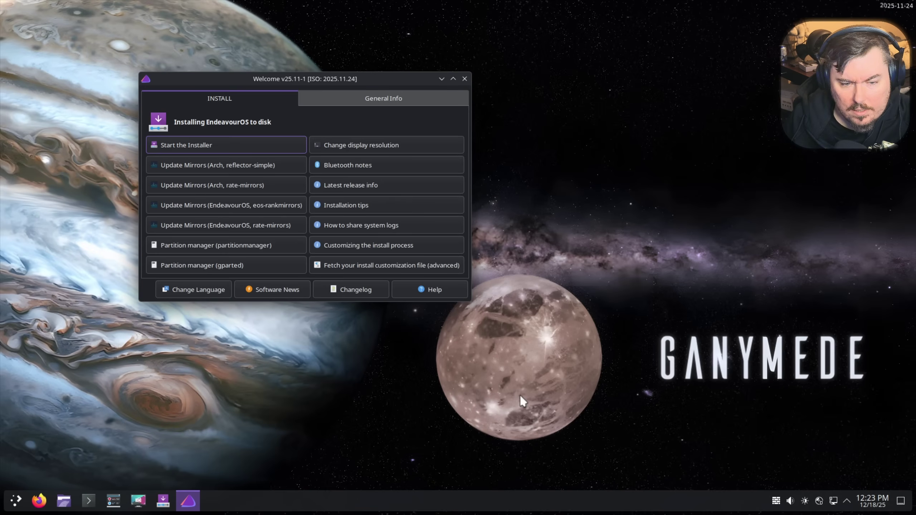
left_click(464, 79)
left_click(167, 500)
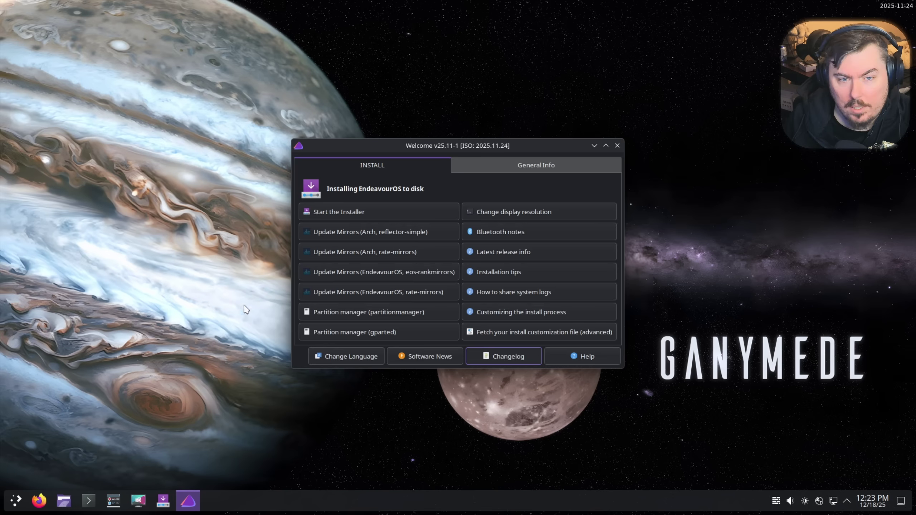
- Launch the installer and set the /dev/vda1 partition's mount point to /
left_click(341, 215)
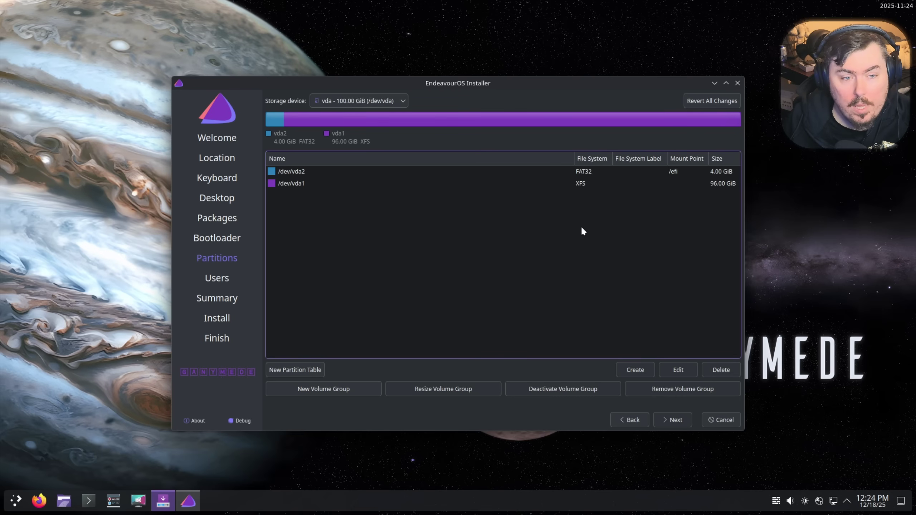
left_click(536, 183)
left_click(674, 172)
left_click(683, 183)
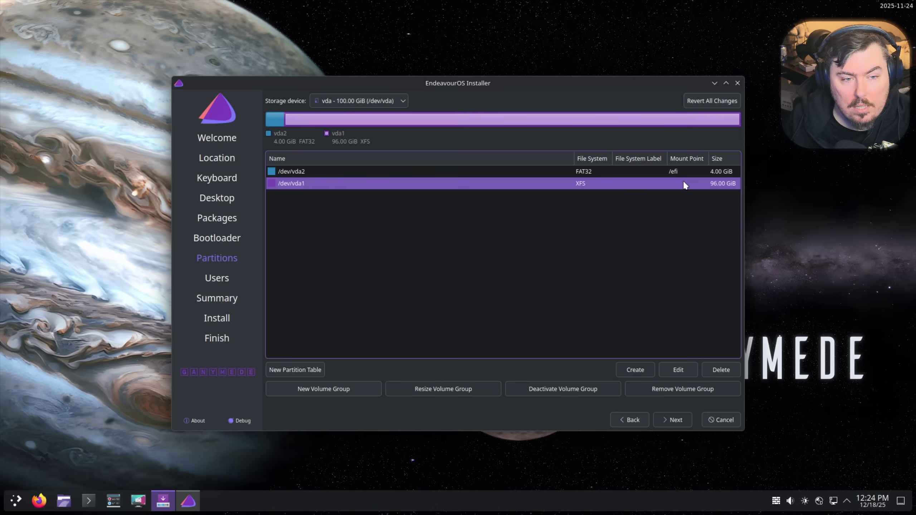
left_click(682, 368)
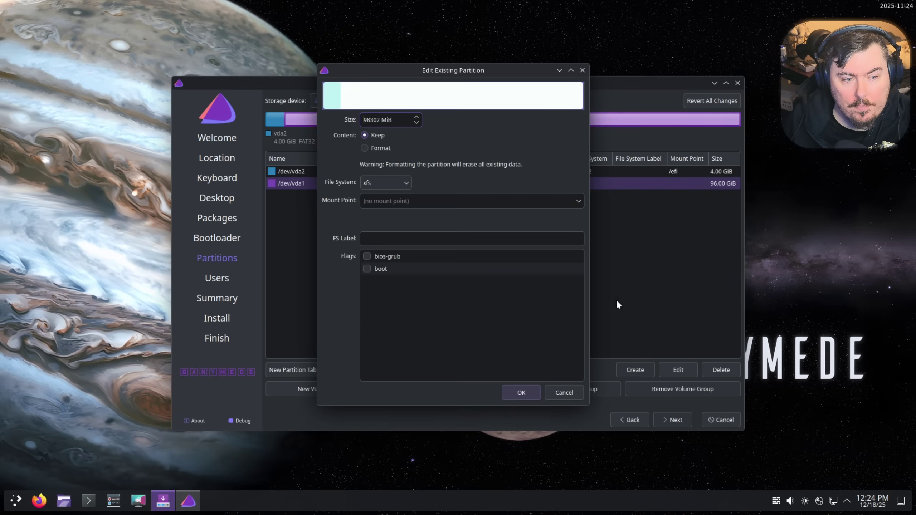
left_click(575, 201)
left_click(400, 216)
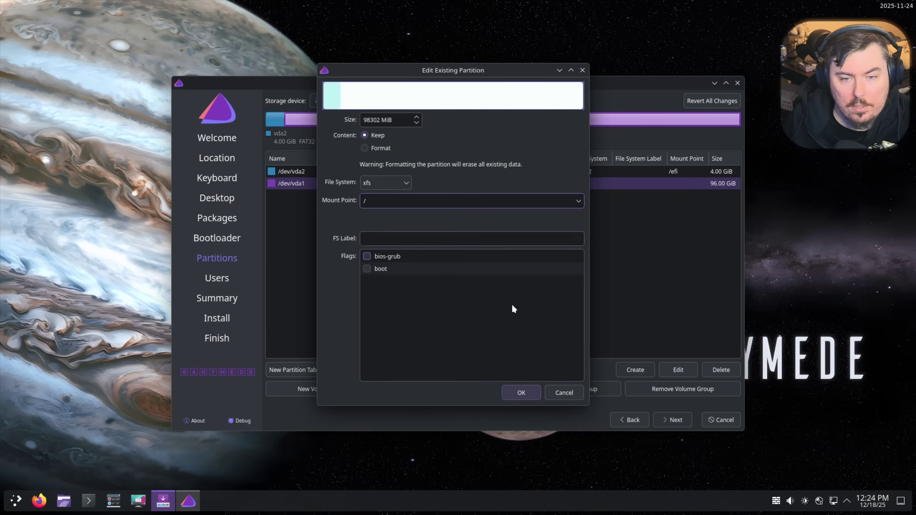
left_click(519, 393)
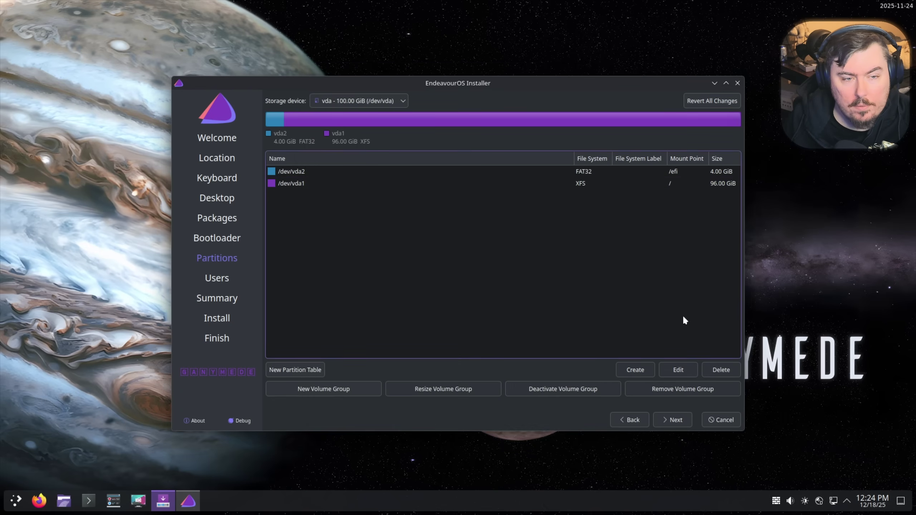
- Mark the vda2 EFI and vda1 root partitions for formatting, then continue to user setup
left_click(295, 171)
left_click(677, 370)
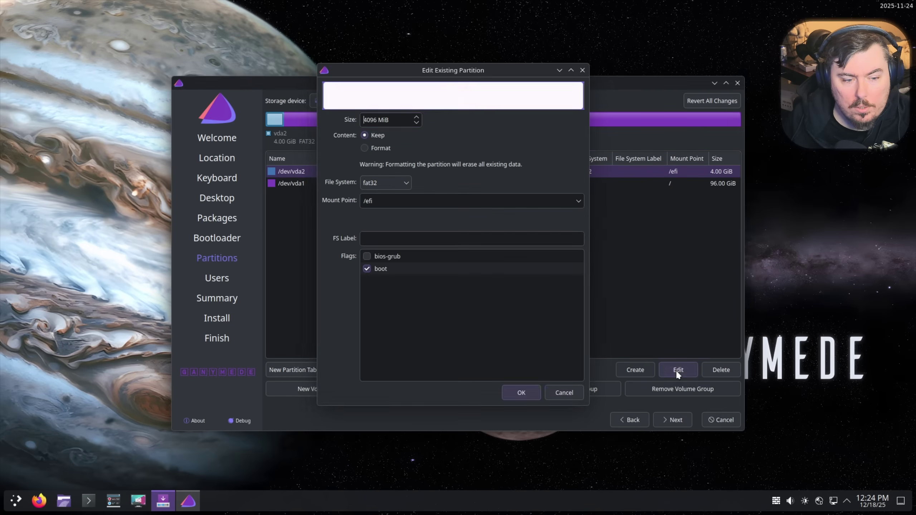
left_click(365, 148)
left_click(522, 388)
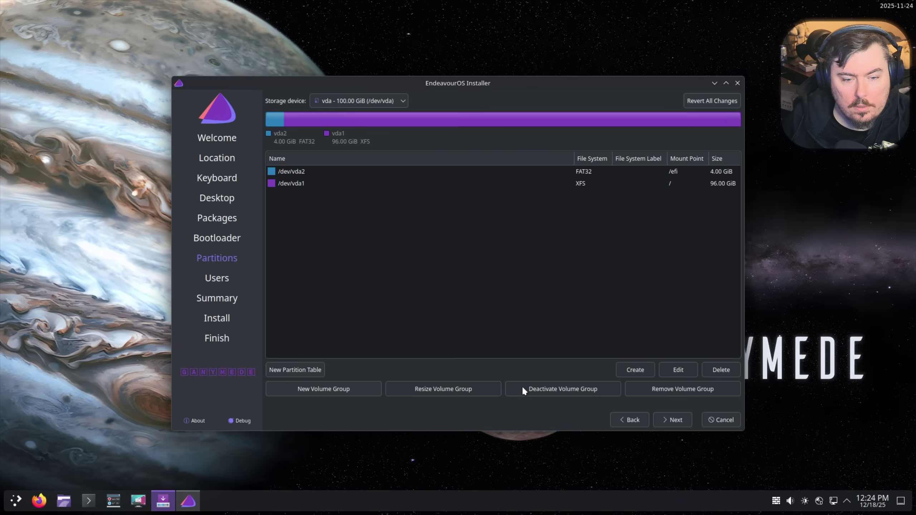
left_click(291, 184)
left_click(663, 370)
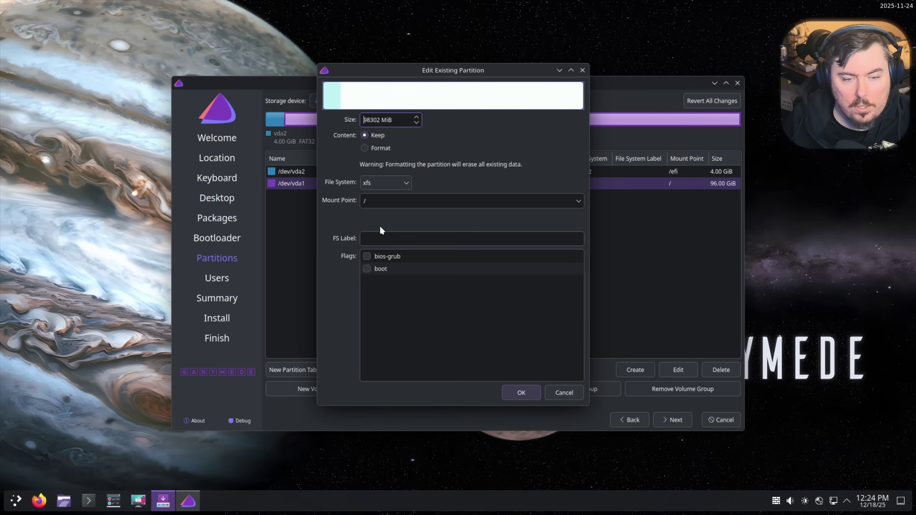
left_click(364, 148)
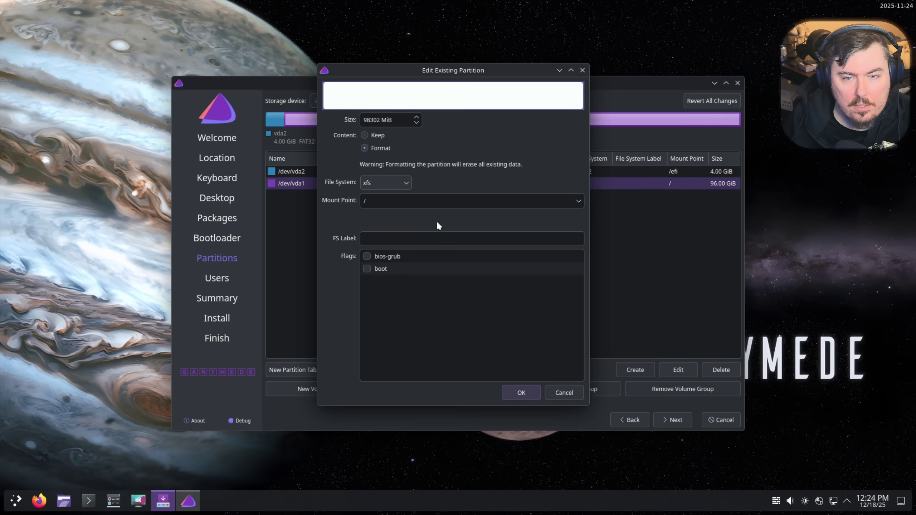
left_click(522, 391)
left_click(675, 420)
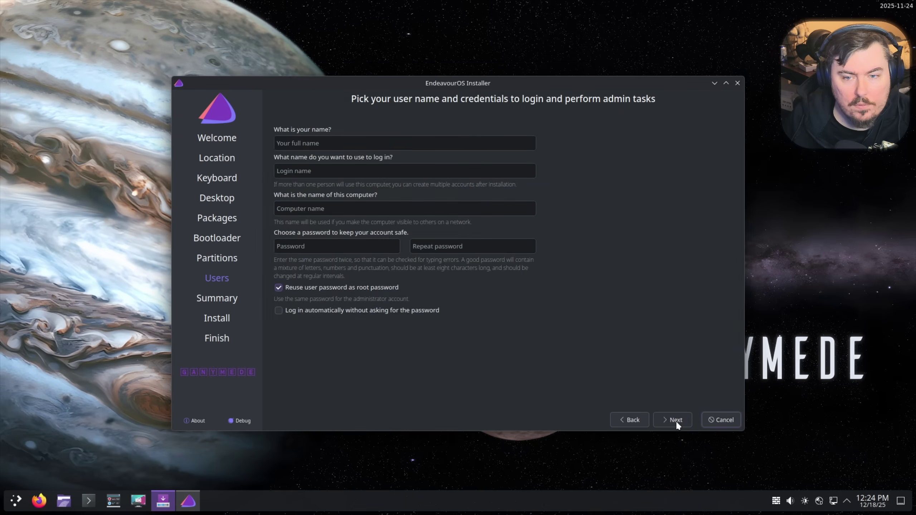
- Enter the user's full name and type the account password twice
left_click(318, 143)
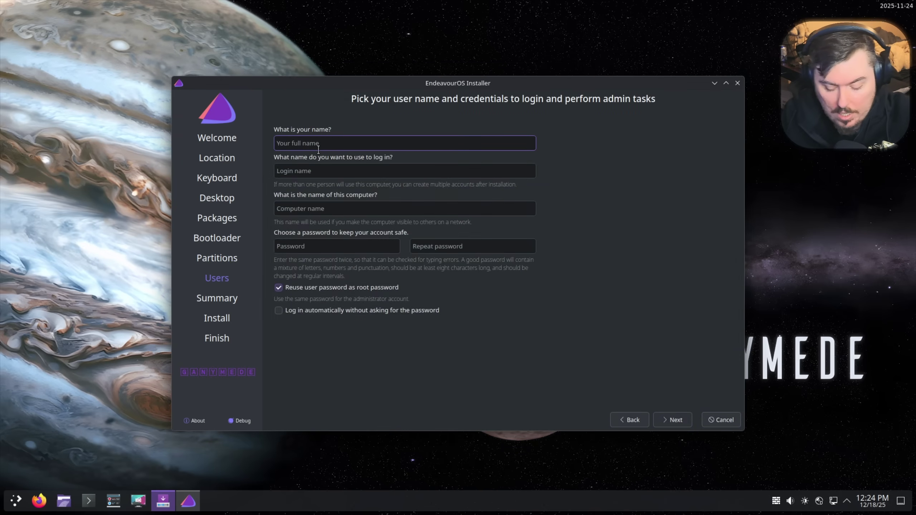
type("matt")
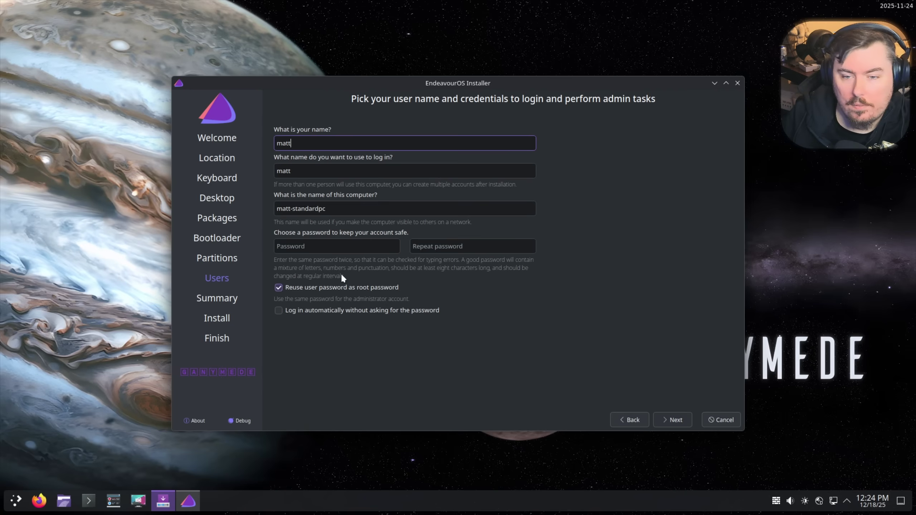
key("Tab")
key("Tab")
key("Tab")
type("a")
key("Tab")
type("a")
- Replace the hostname's 'standardpc' suffix with BattleStation and confirm starting the installation
left_click_drag(326, 208, 292, 209)
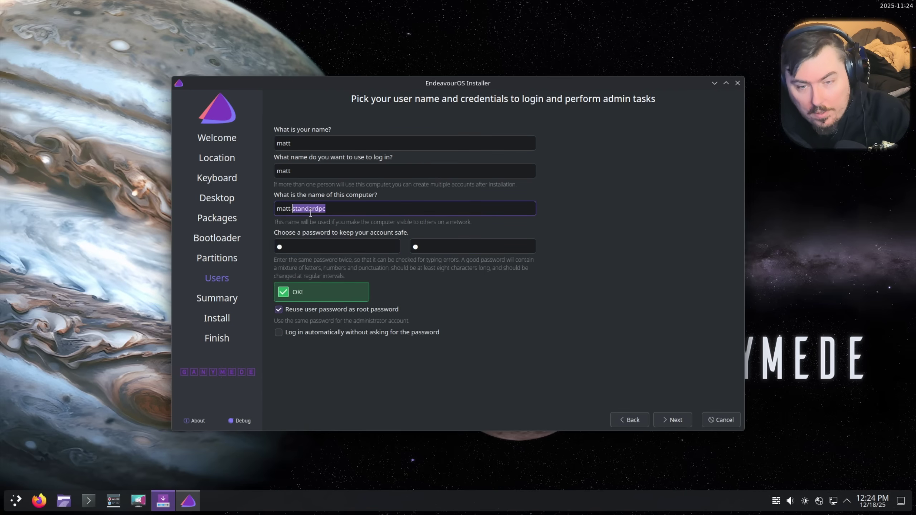
type("BattleS")
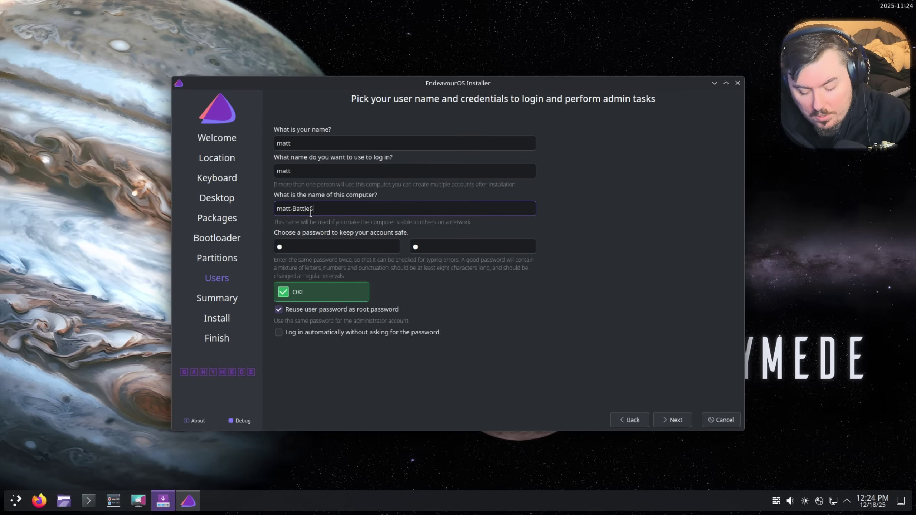
type("tation")
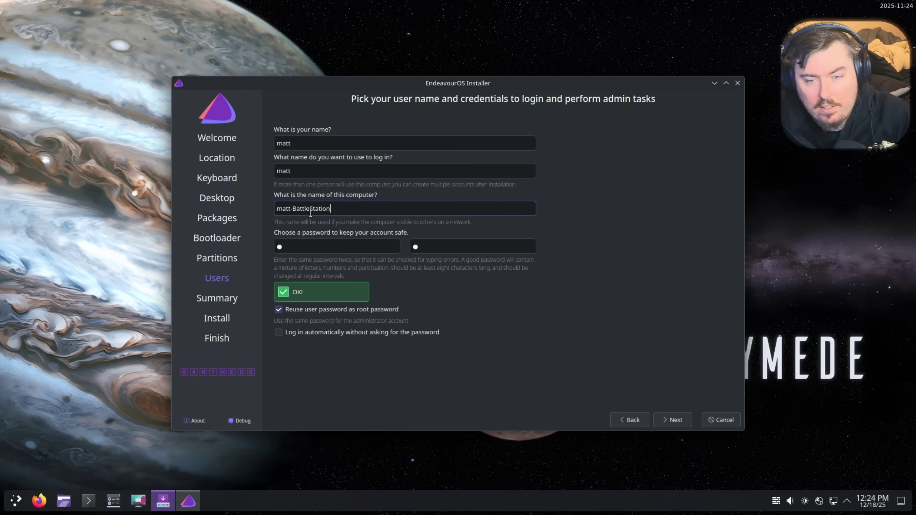
left_click(673, 419)
left_click(673, 420)
left_click(503, 317)
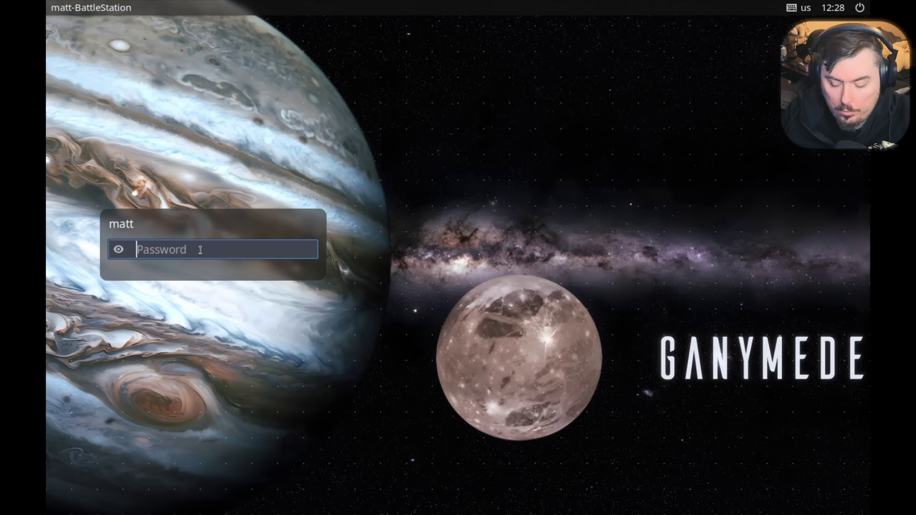
- Log in with the account password and glance at the application menu
type("********")
key("Return")
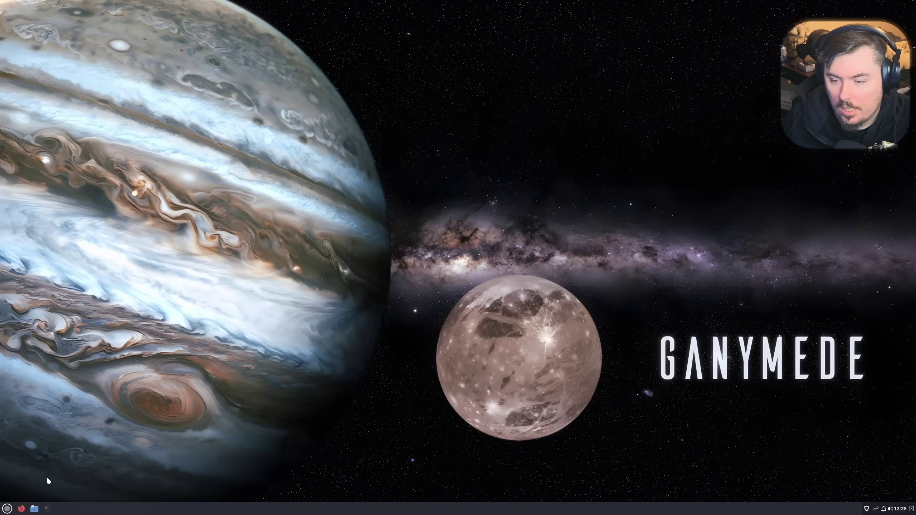
left_click(7, 509)
left_click(8, 509)
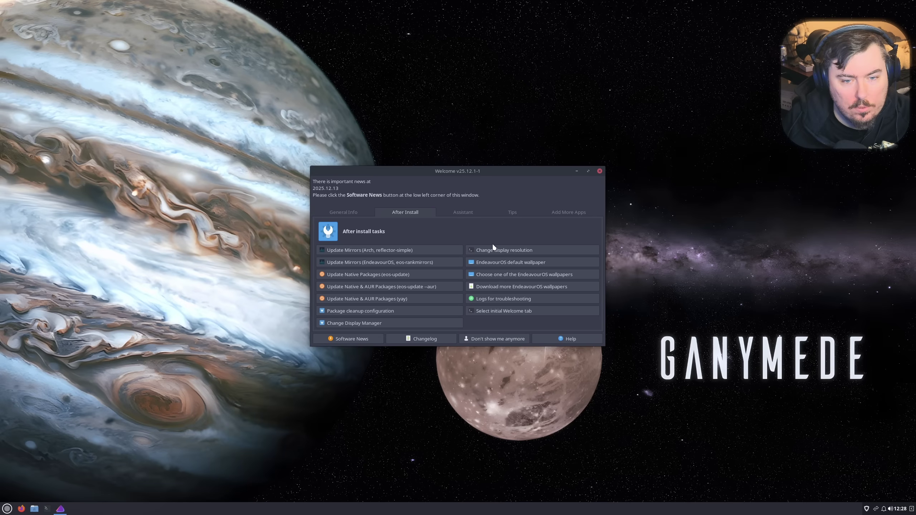
- Check the display resolution options without changes and reposition the Welcome window
left_click(494, 250)
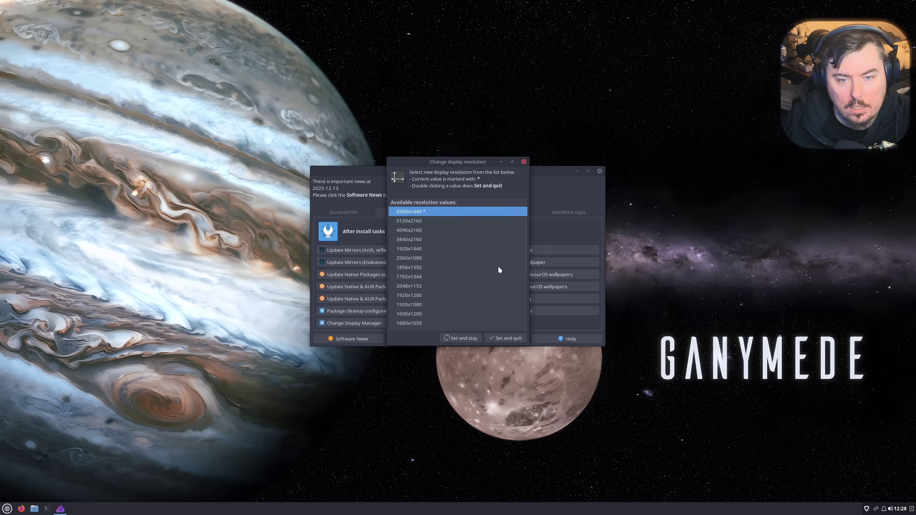
left_click(523, 162)
mouse_move(472, 162)
left_mouse_down()
mouse_move(539, 166)
mouse_move(393, 161)
mouse_move(397, 221)
mouse_move(382, 178)
mouse_move(483, 166)
mouse_move(459, 153)
left_mouse_up()
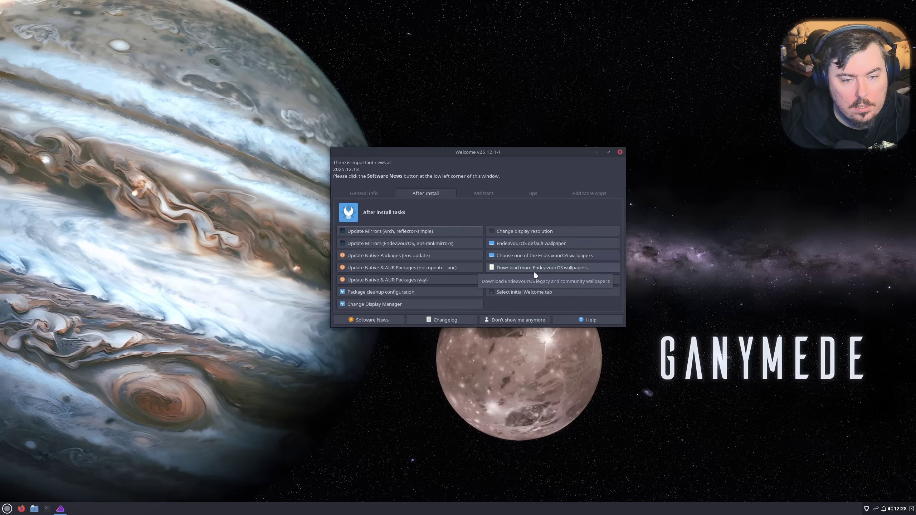
- Cancel the wallpaper chooser and close the Welcome window
left_click(539, 255)
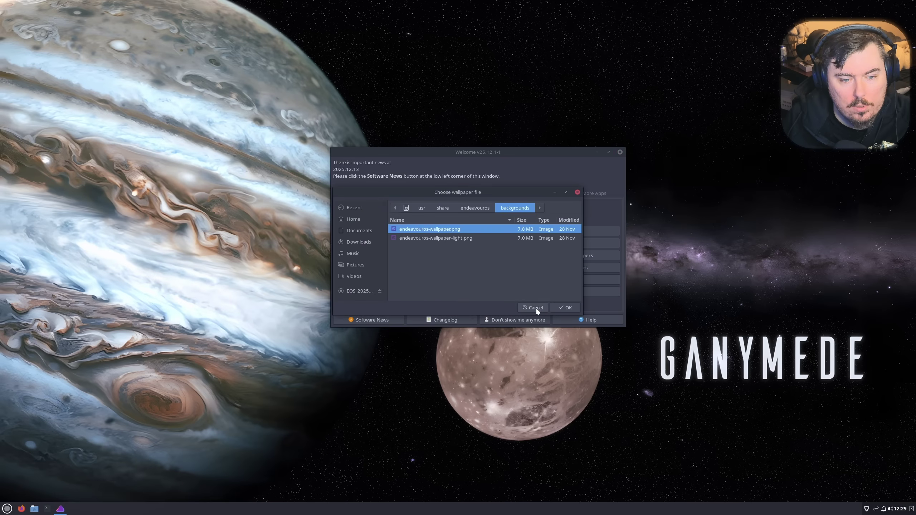
left_click(535, 307)
left_click(620, 152)
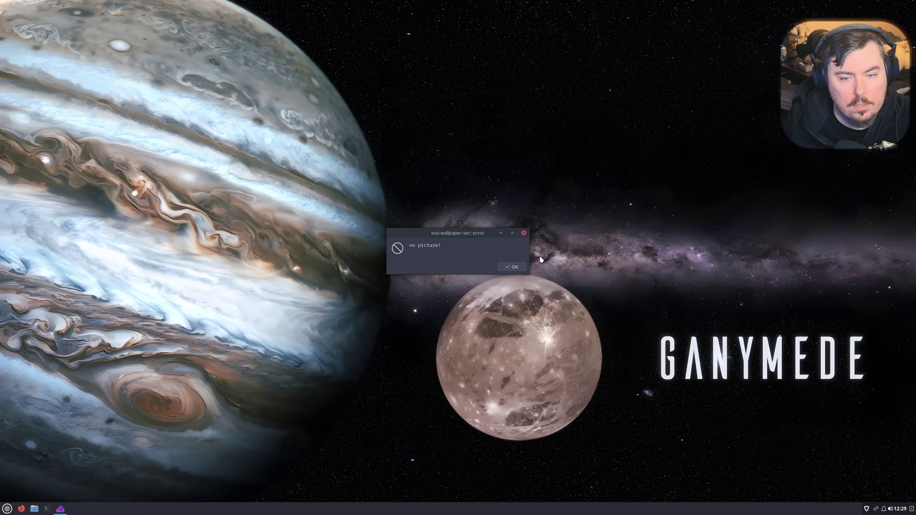
- Dismiss the wallpaper error and open Budgie Desktop Settings from the desktop menu
left_click(512, 267)
right_click(514, 267)
left_click(516, 273)
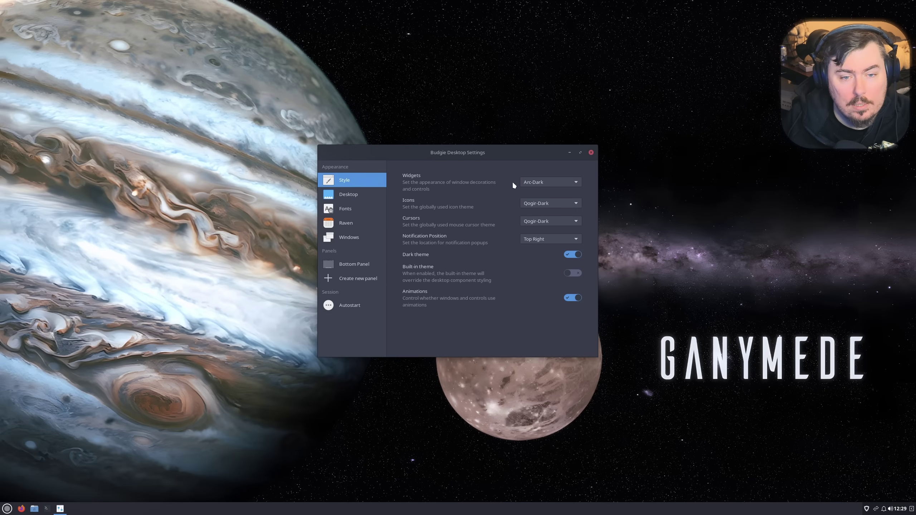
- Set widgets to Materia-dark, icons to Papirus-Dark and cursors to Adwaita, then view Bottom Panel applets
left_click(556, 182)
left_click(573, 252)
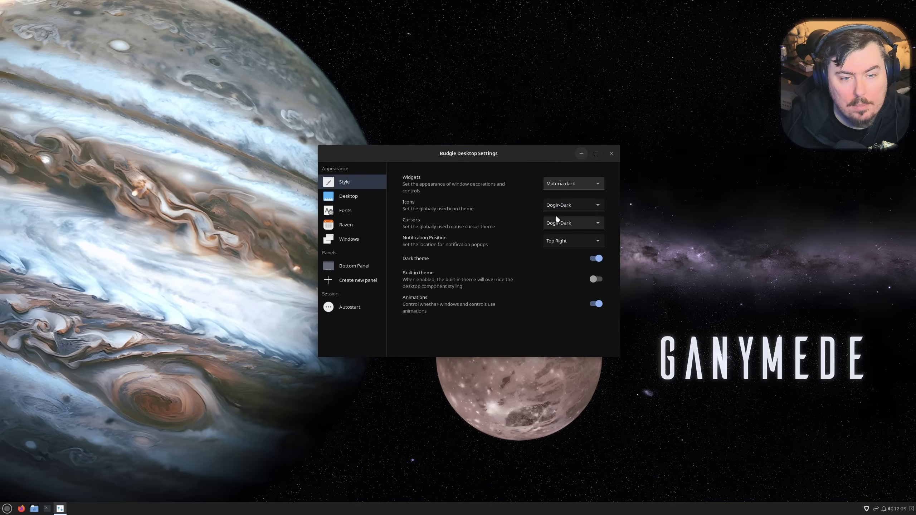
left_click(591, 204)
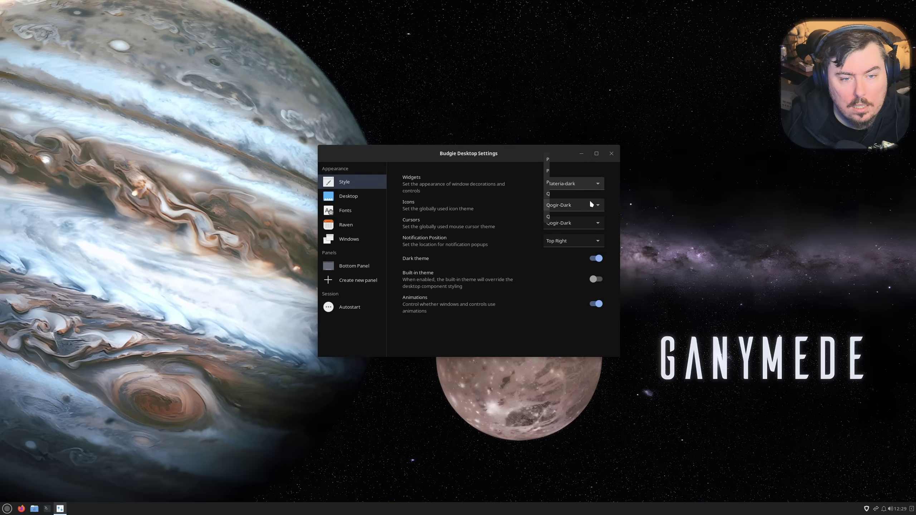
left_click(566, 174)
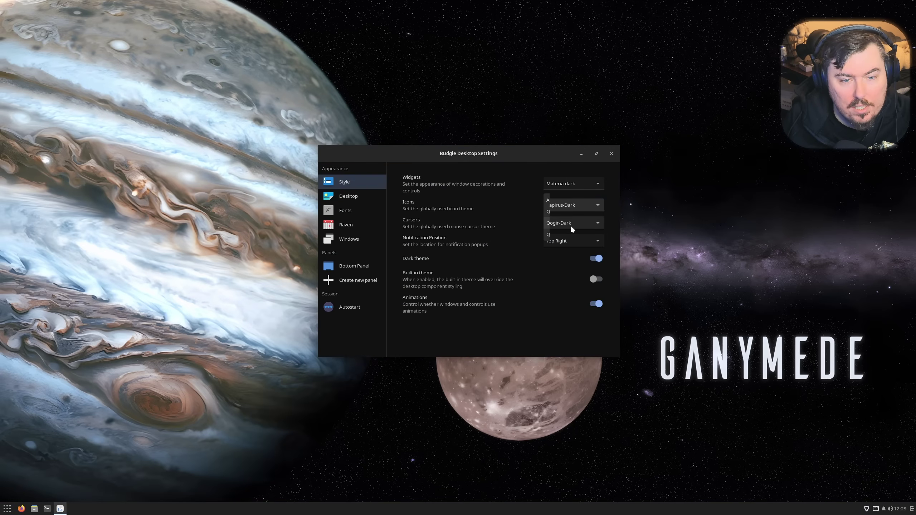
left_click(553, 201)
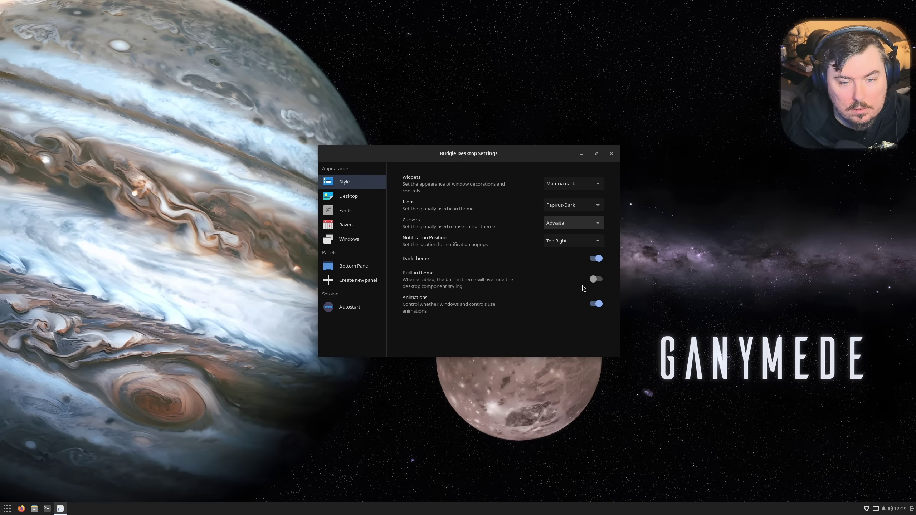
left_click(352, 268)
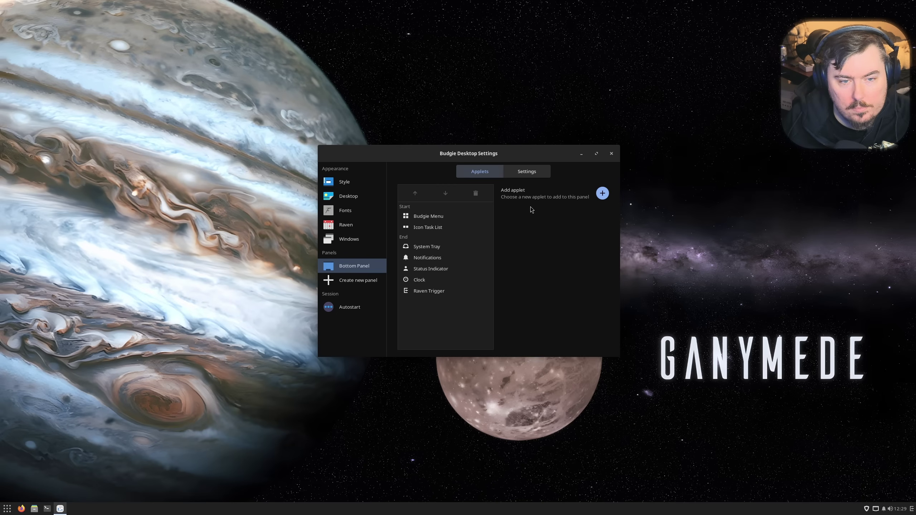
- Move the original panel's position to Top
left_click(523, 173)
left_click(580, 197)
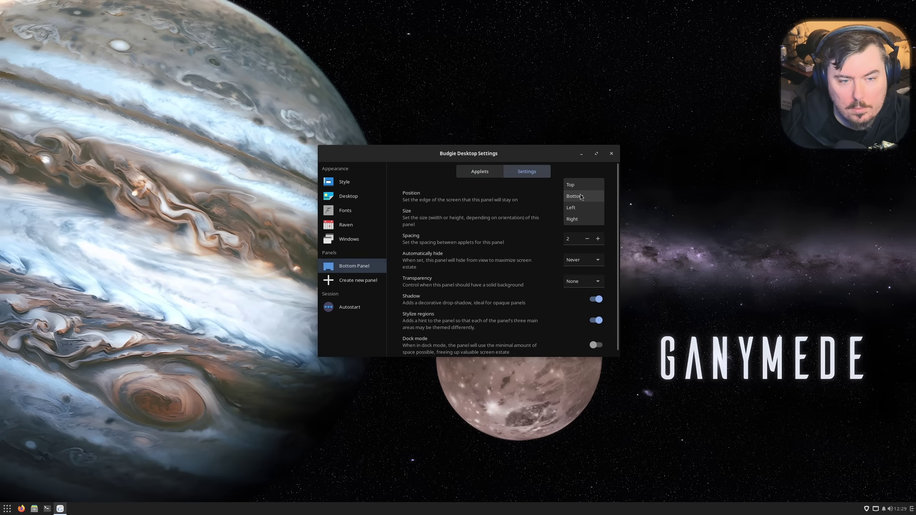
left_click(573, 184)
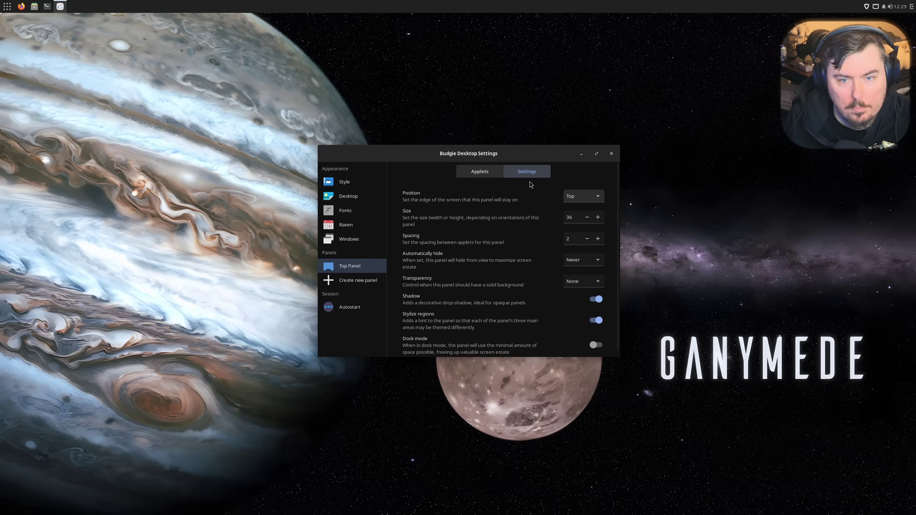
- Create a new bottom panel and add the Icon Task List applet to it
left_click(355, 280)
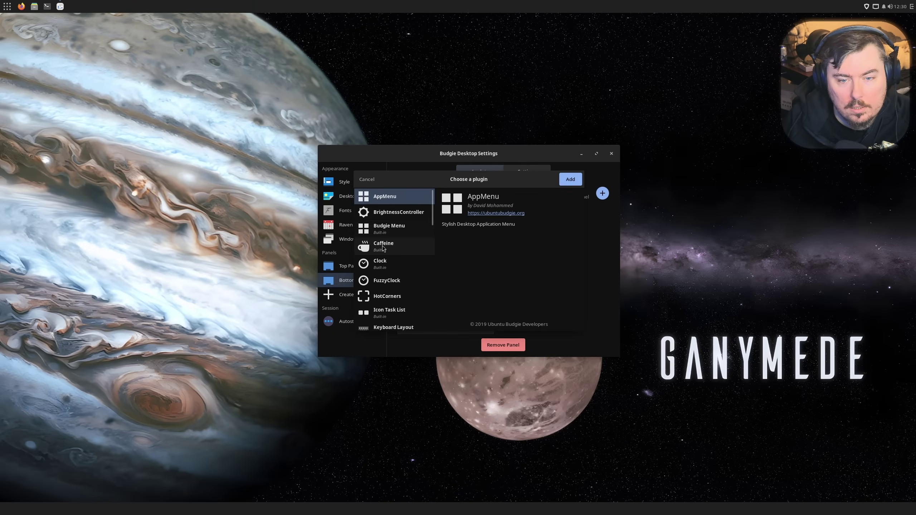
scroll(397, 280, "down", 3)
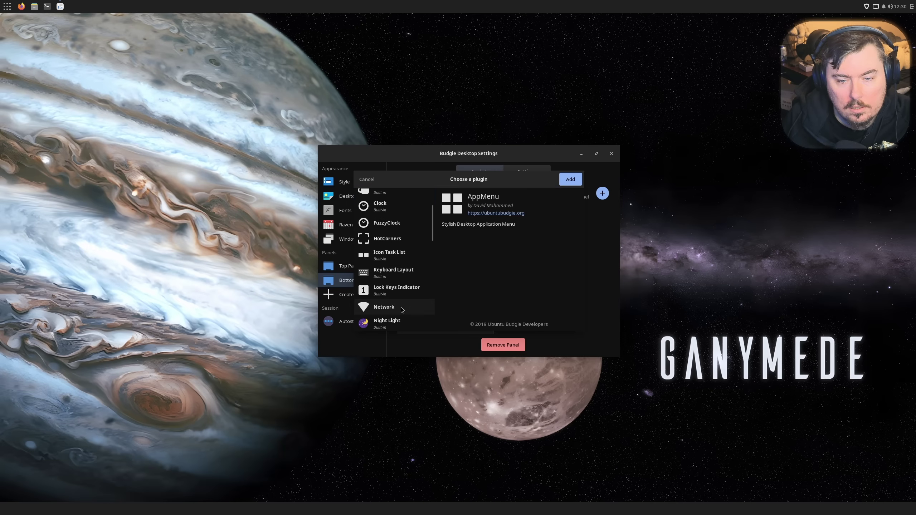
scroll(402, 296, "down", 2)
left_click(397, 216)
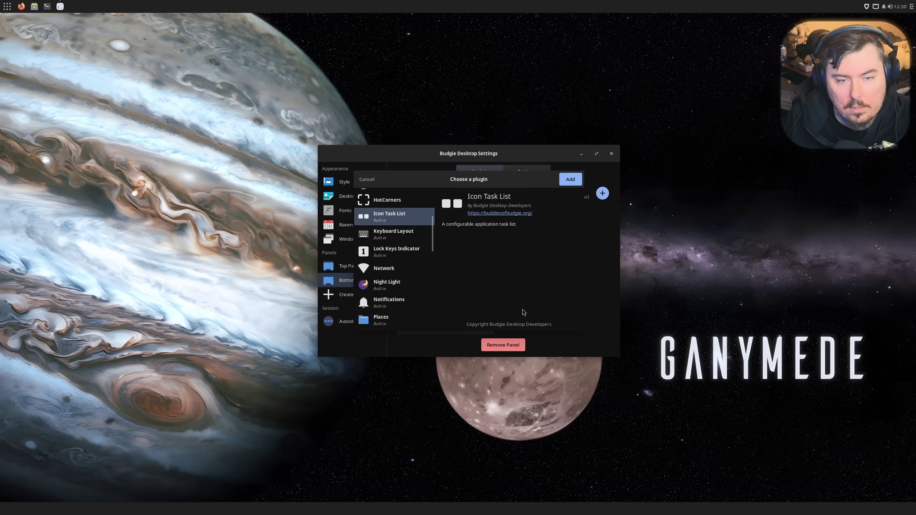
left_click(569, 179)
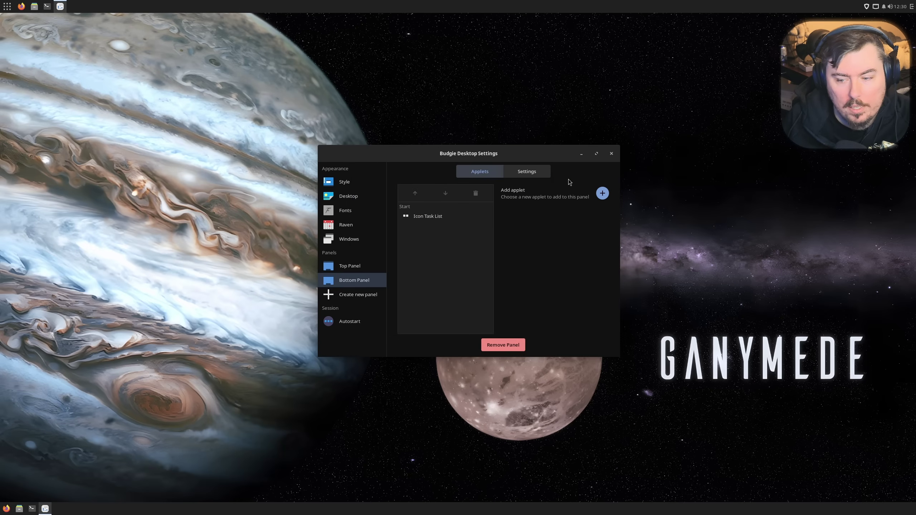
- Restrict the Icon Task List to the current workspace, leaving favourites-only off
left_click(454, 217)
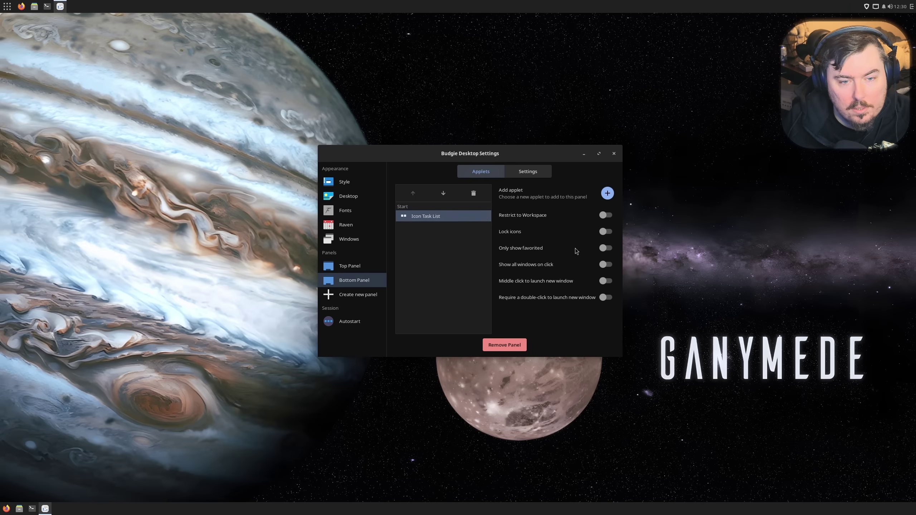
left_click(607, 217)
left_click(603, 249)
left_click(602, 250)
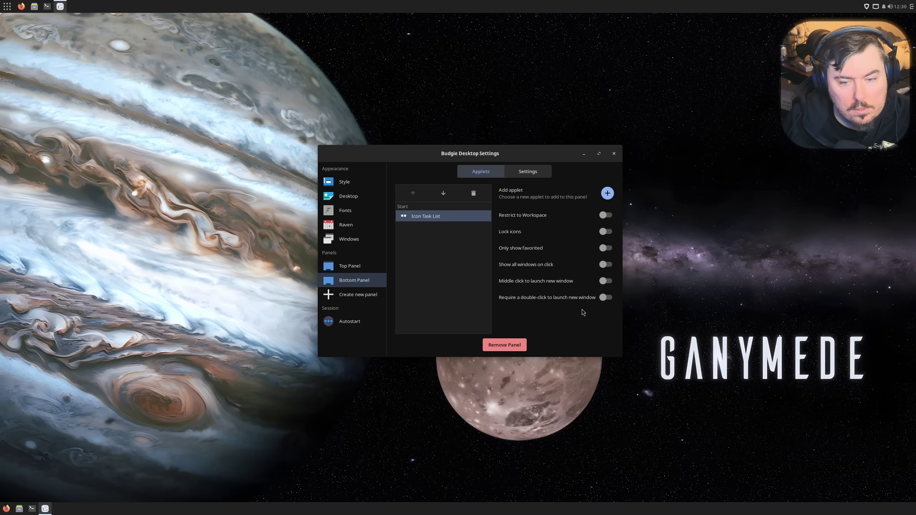
- Raise the bottom panel's size to 54
left_click(528, 171)
left_click(600, 216)
left_click(600, 217)
left_click(600, 216)
left_click(600, 216)
left_click(600, 216)
left_click(599, 217)
left_click(599, 217)
left_click(600, 217)
left_click(600, 216)
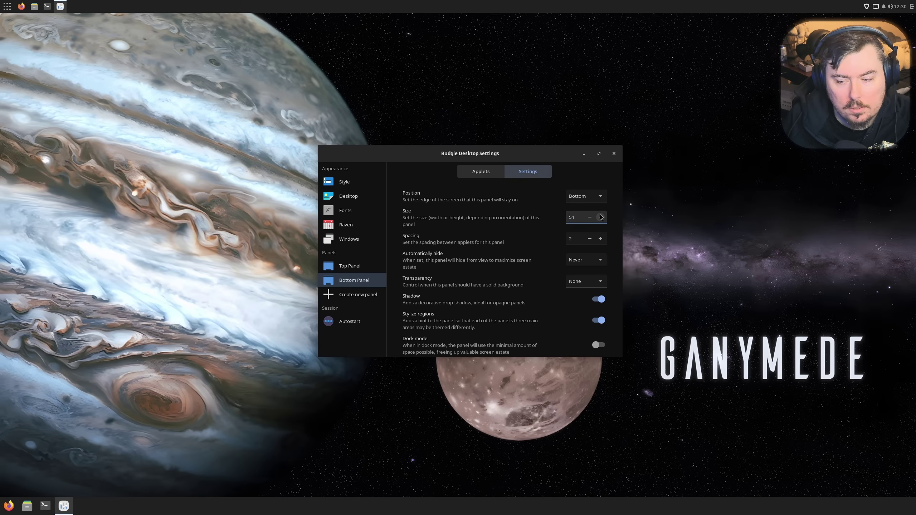
left_click(600, 216)
left_click(600, 217)
left_click(599, 217)
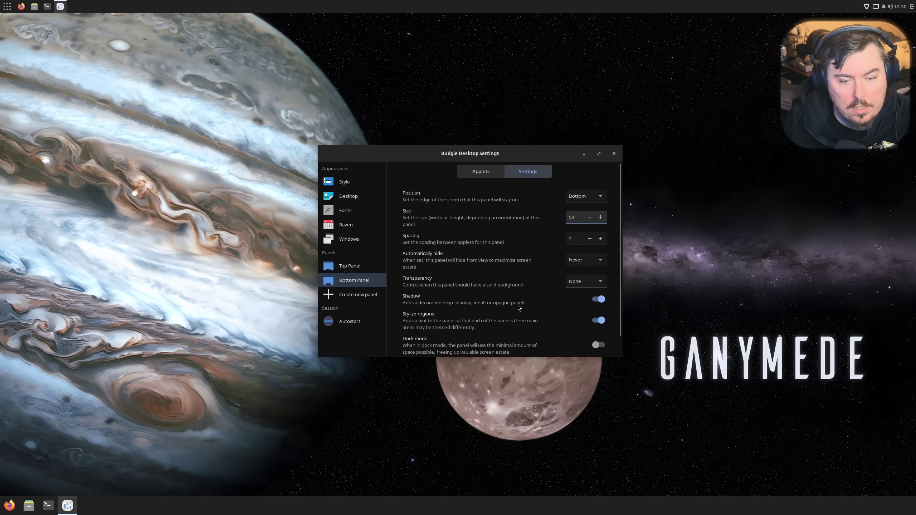
- Turn on centred Dock mode and set the panel's transparency to Dynamic
scroll(518, 305, "down", 1)
left_click(598, 324)
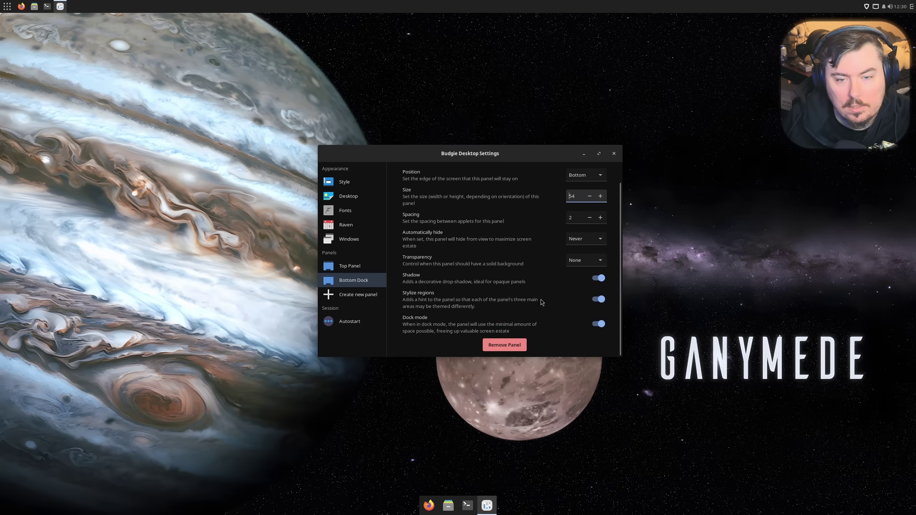
scroll(541, 301, "up", 1)
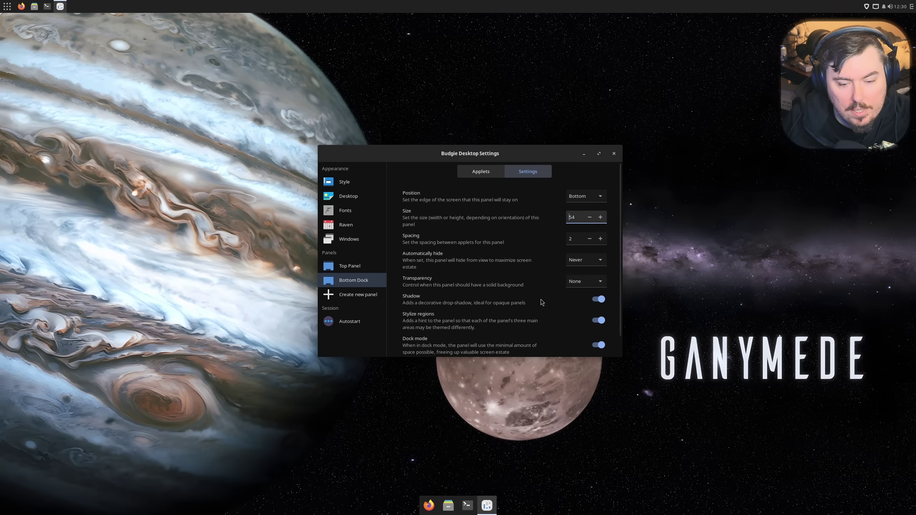
scroll(541, 302, "down", 1)
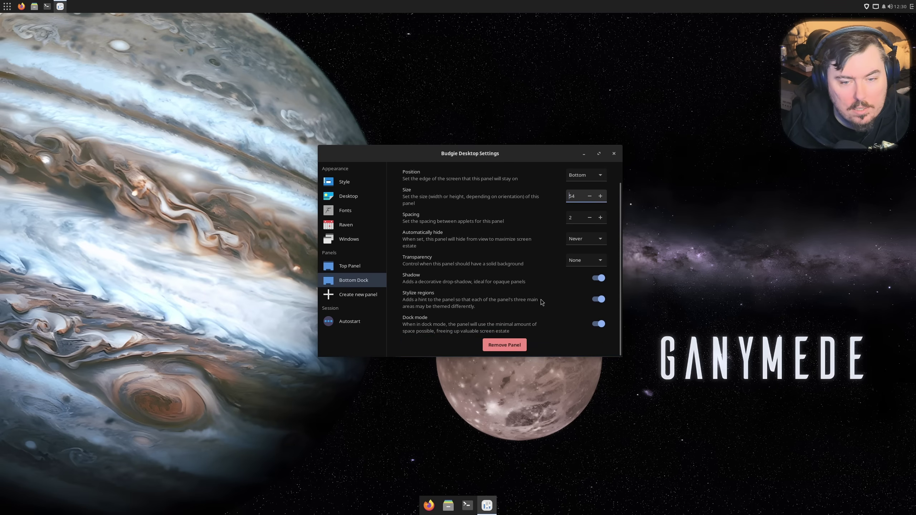
left_click(593, 261)
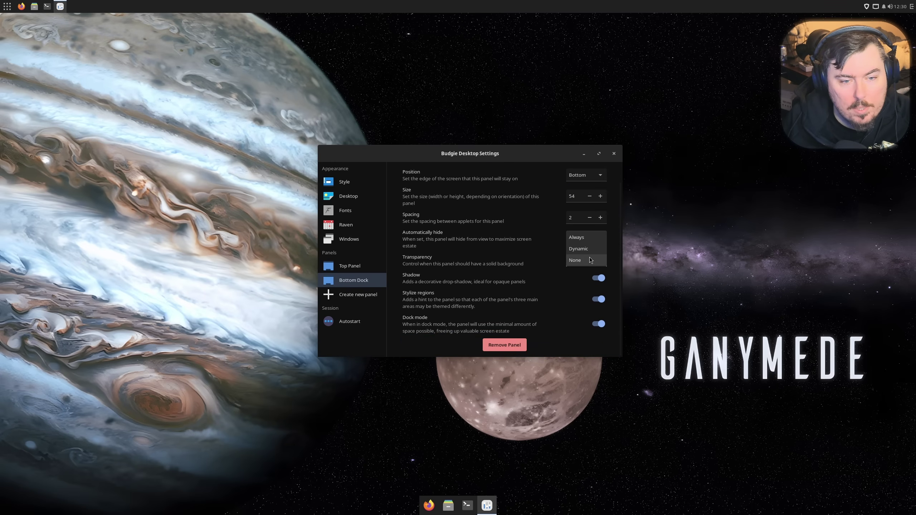
left_click(584, 251)
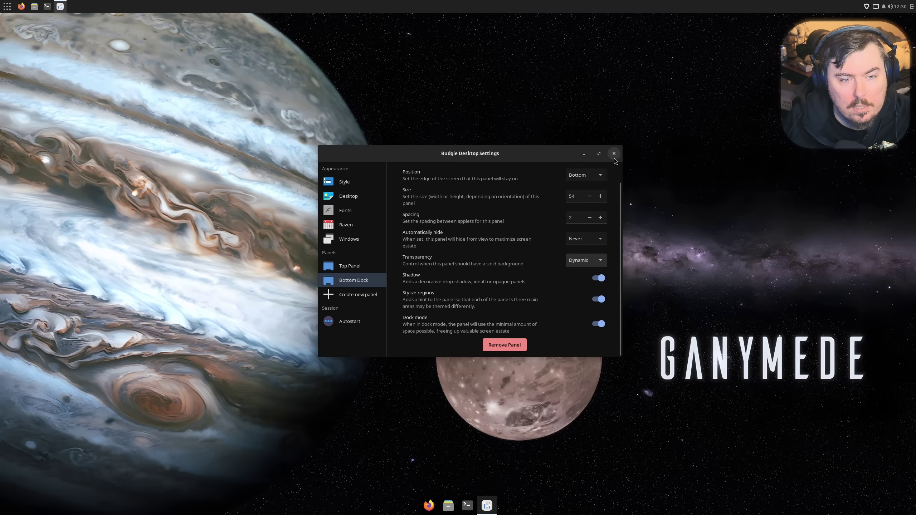
left_click_drag(614, 159, 629, 131)
left_click(368, 203)
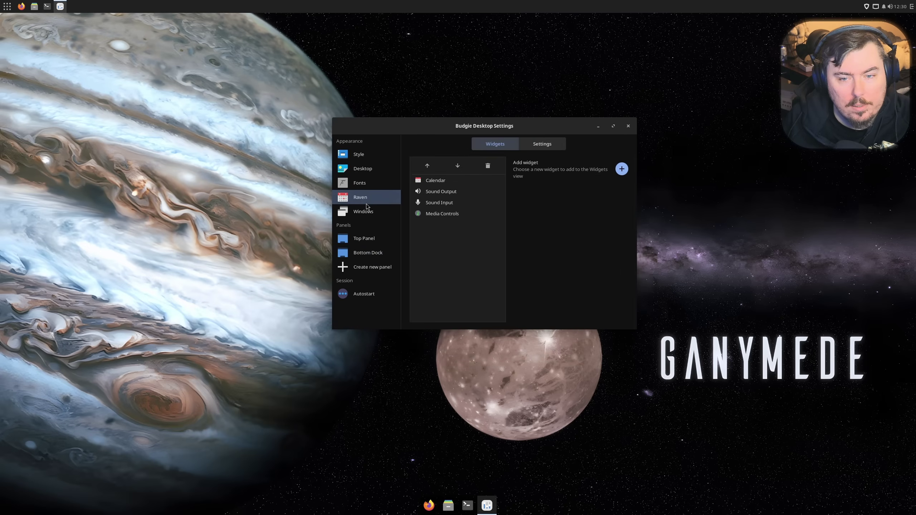
- Close Budgie Desktop Settings, then peek at Raven's notifications and the application menu
left_click(364, 169)
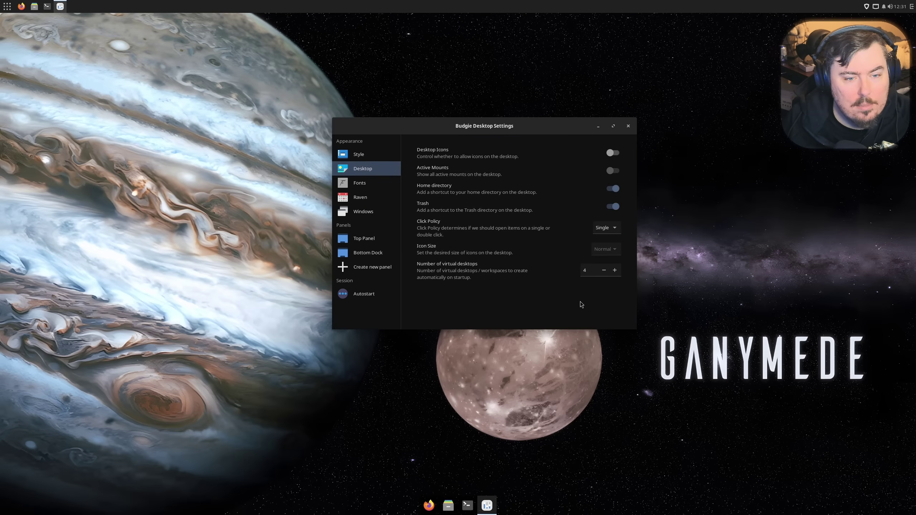
left_click(628, 126)
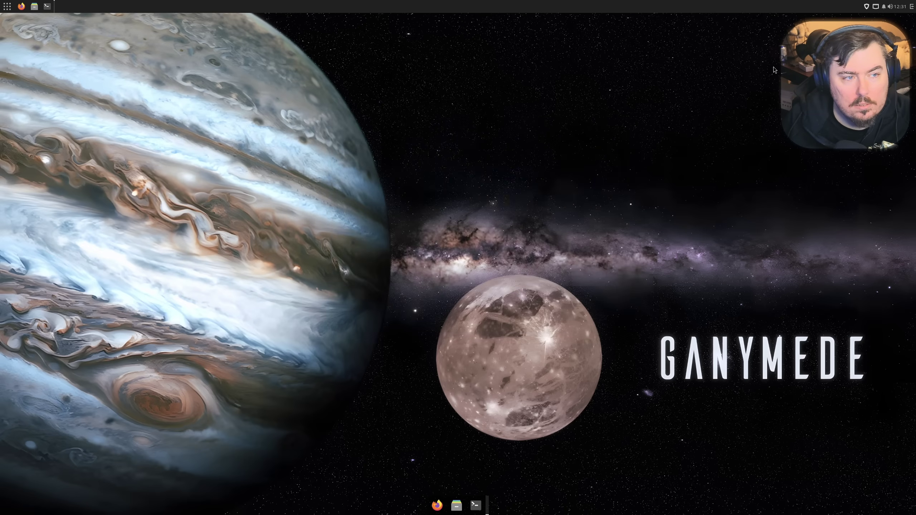
left_click(911, 10)
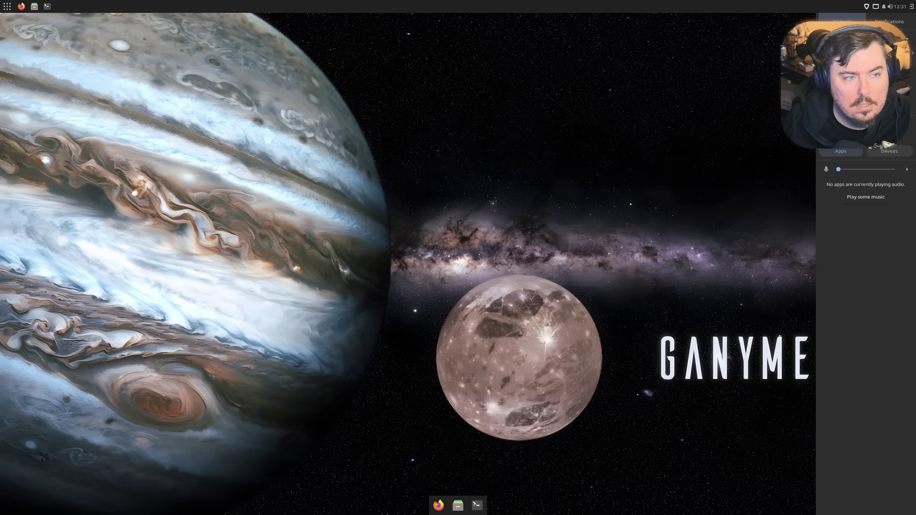
left_click(889, 21)
left_click(519, 119)
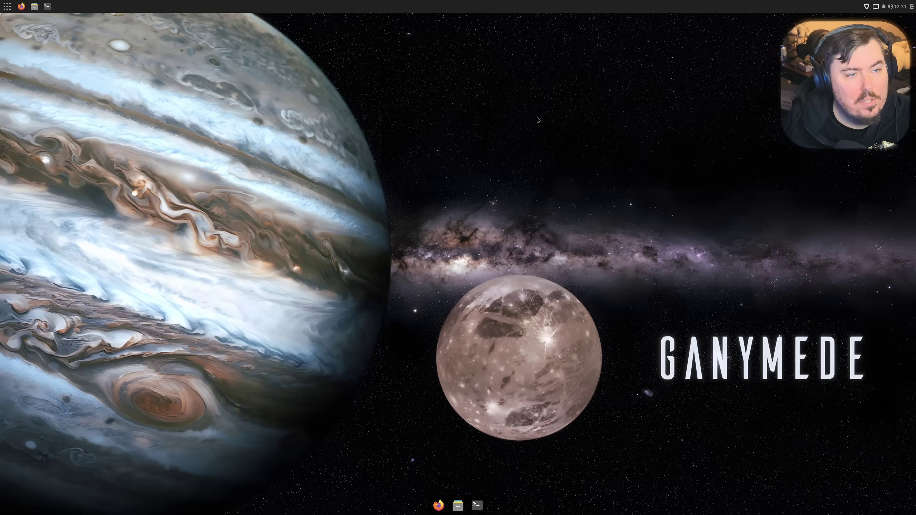
left_click(7, 6)
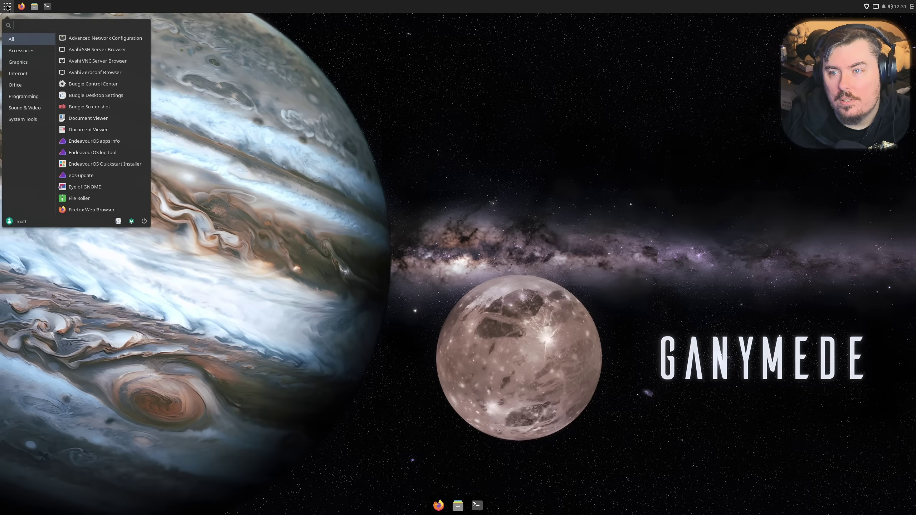
left_click(7, 6)
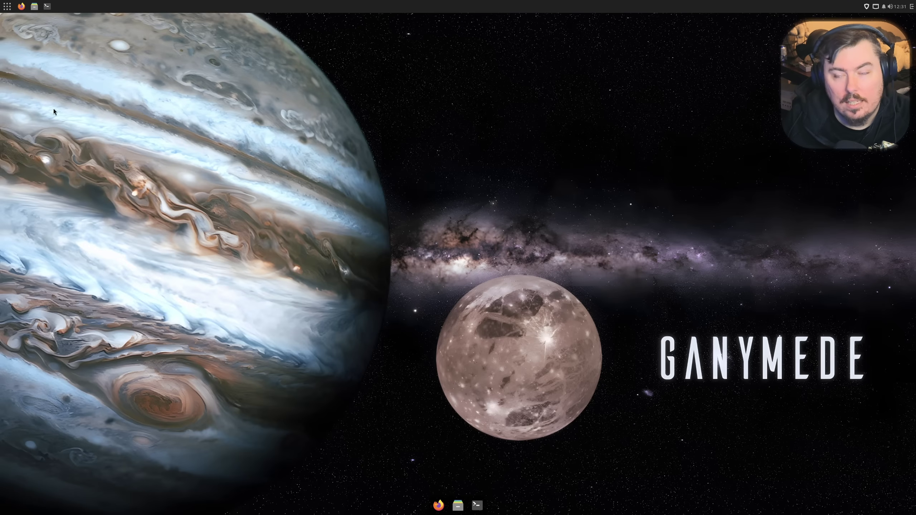
left_click(462, 512)
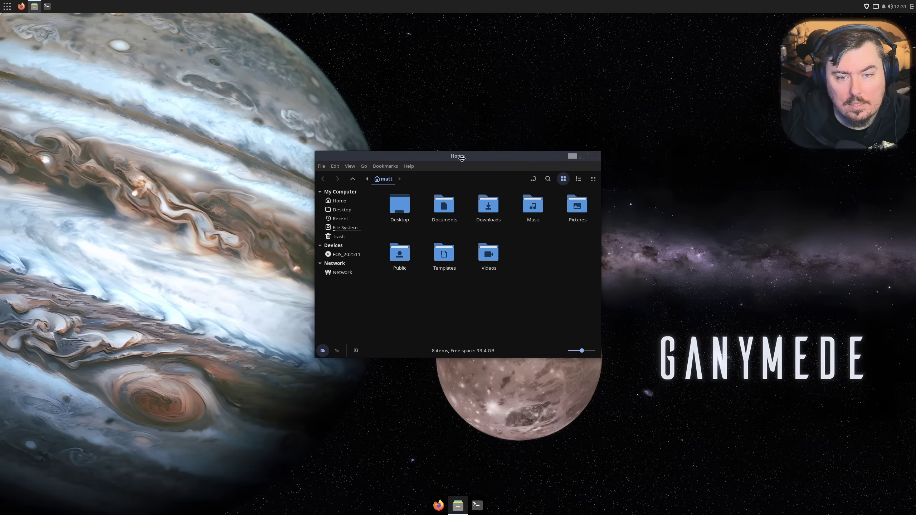
left_click_drag(461, 158, 359, 186)
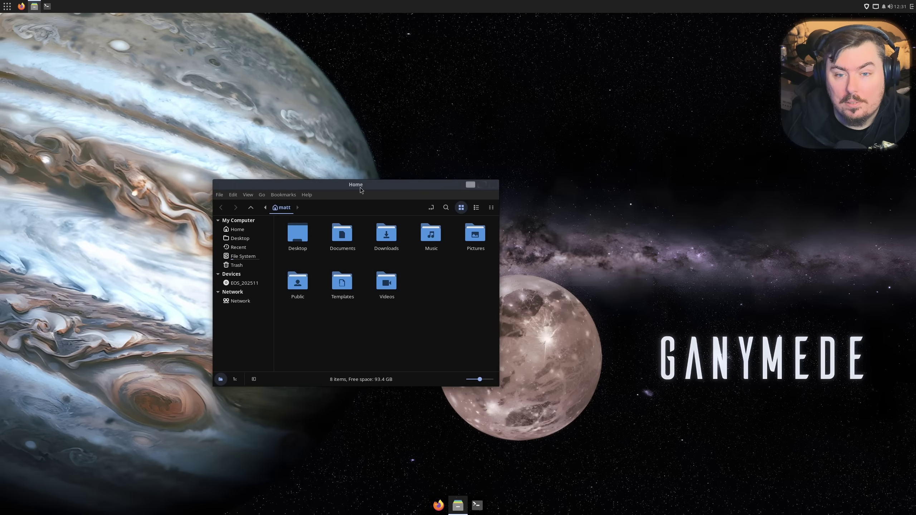
left_click(492, 186)
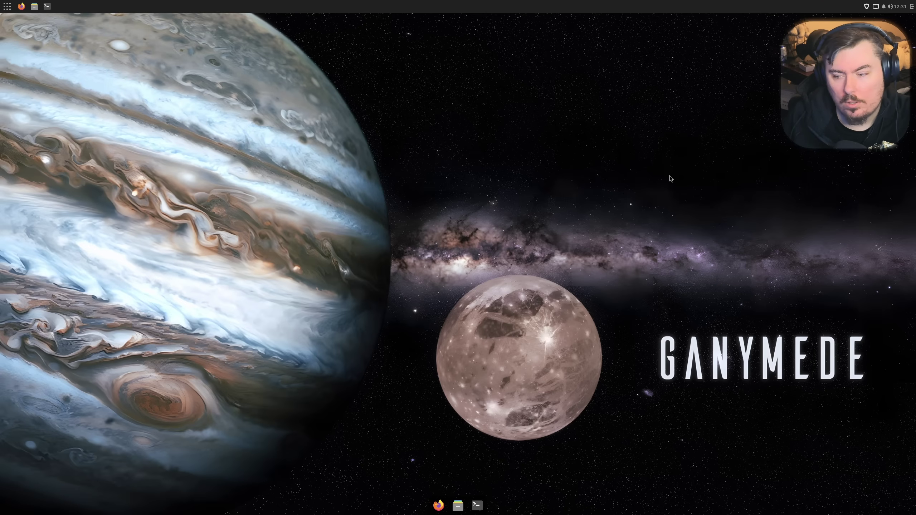
- Launch Eye of GNOME from the menu's Graphics category
left_click(7, 7)
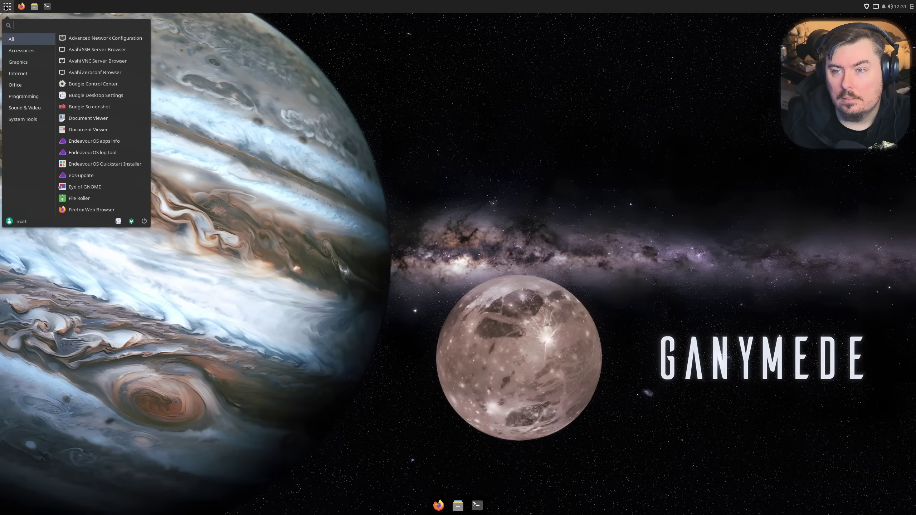
left_click(22, 51)
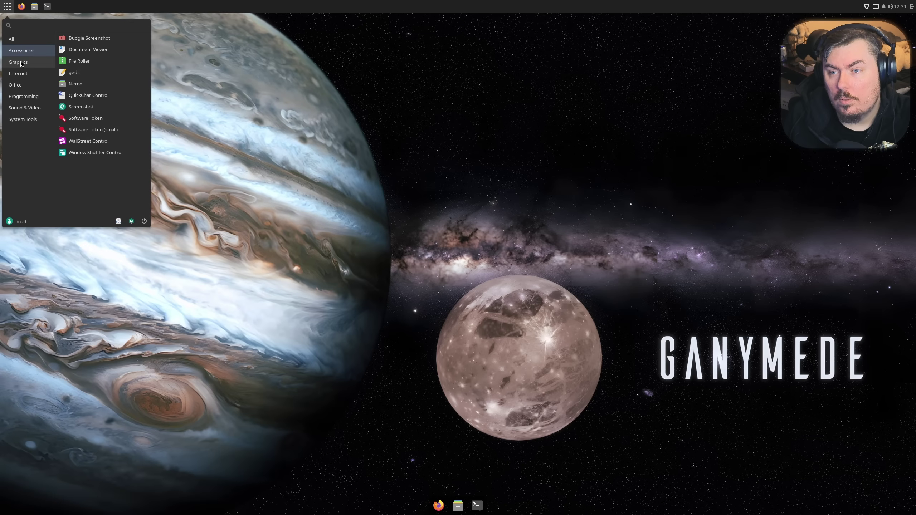
left_click(21, 63)
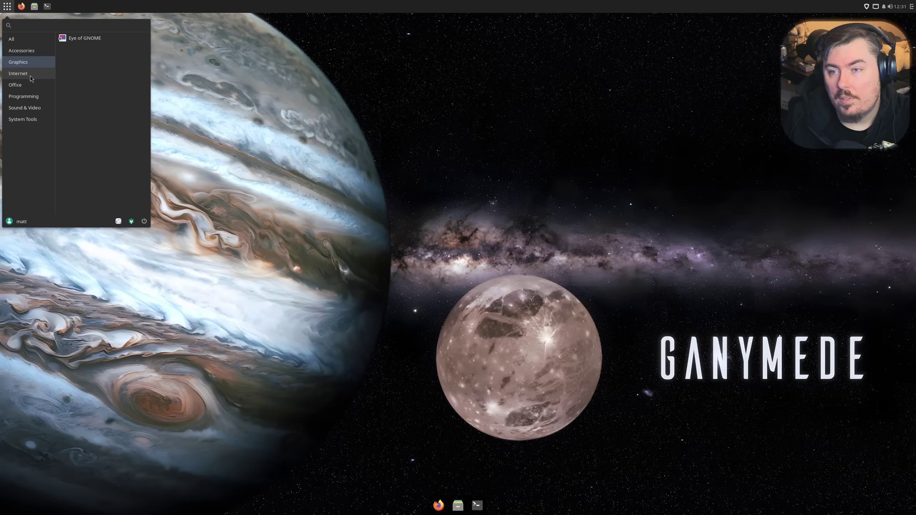
left_click(68, 42)
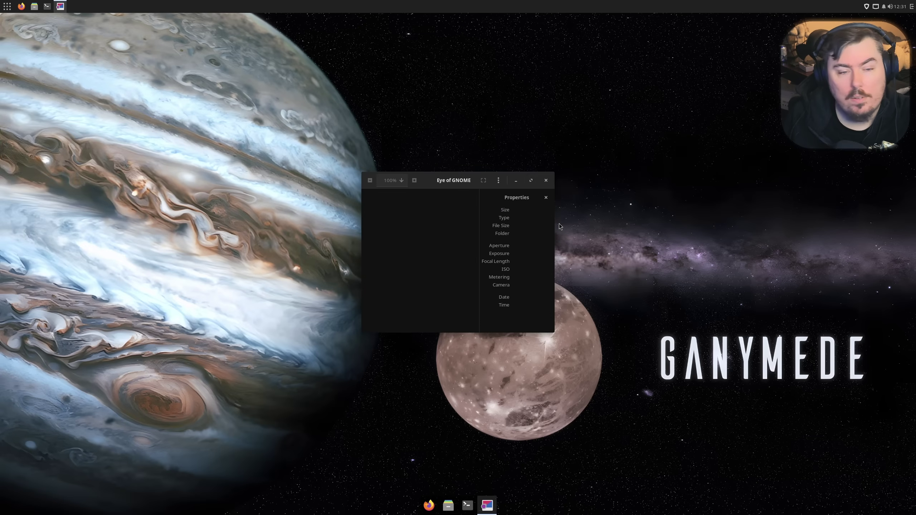
- View Eye of GNOME's About dialog showing version 47.0, then close the viewer
left_click(502, 182)
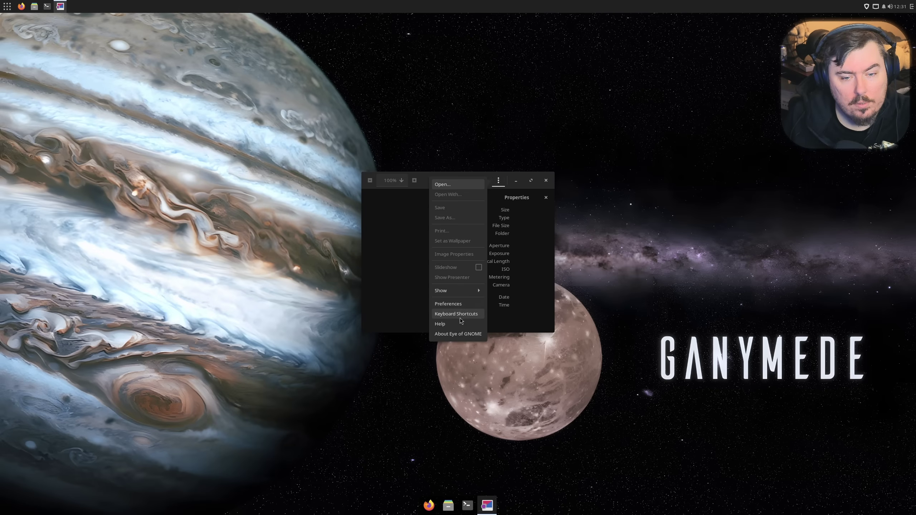
left_click(457, 334)
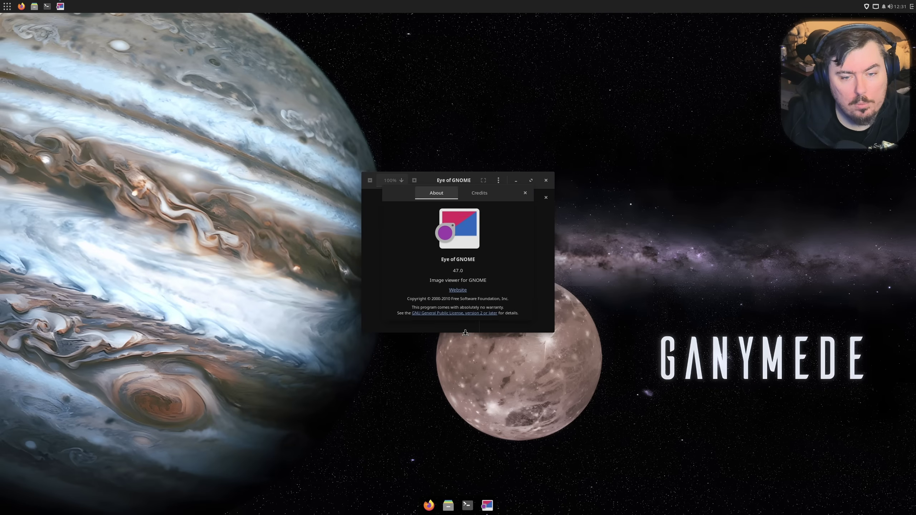
left_click(539, 189)
left_click(546, 180)
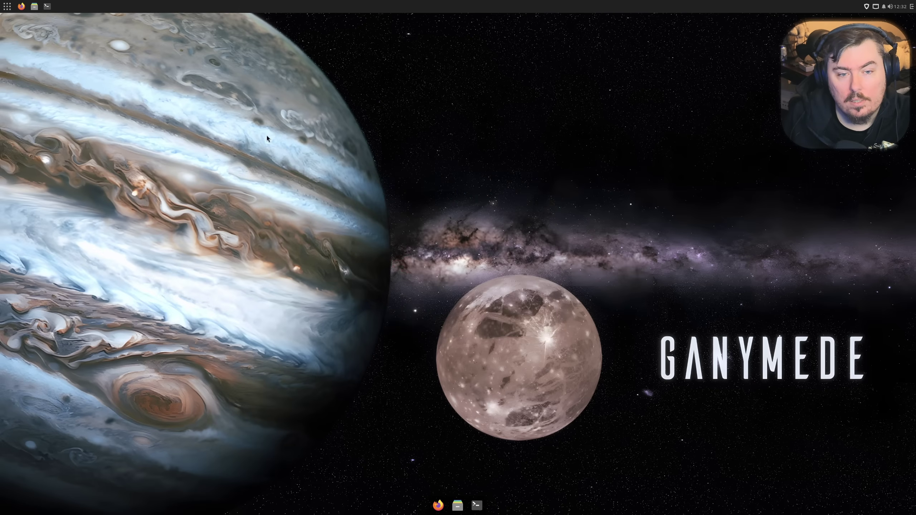
- Browse the Graphics, Internet, Office, Programming, Sound & Video and System Tools app categories
left_click(7, 6)
left_click(31, 61)
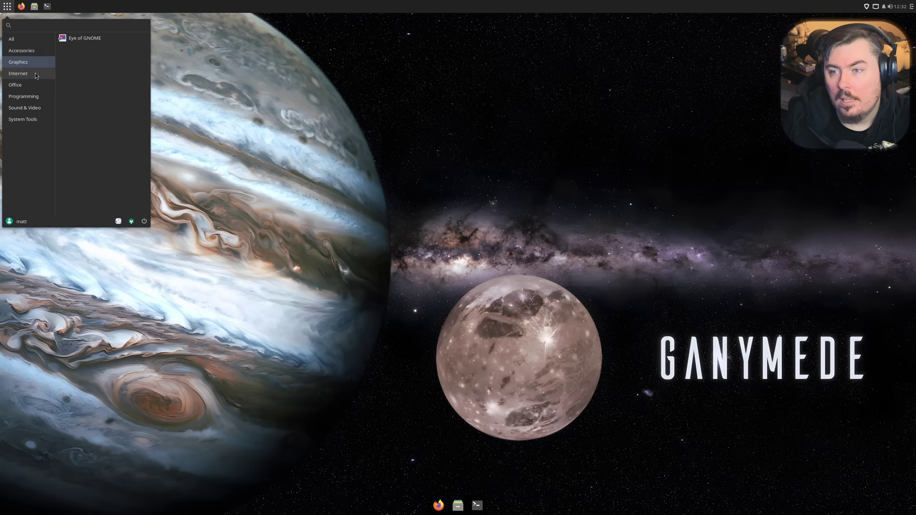
left_click(36, 75)
left_click(41, 85)
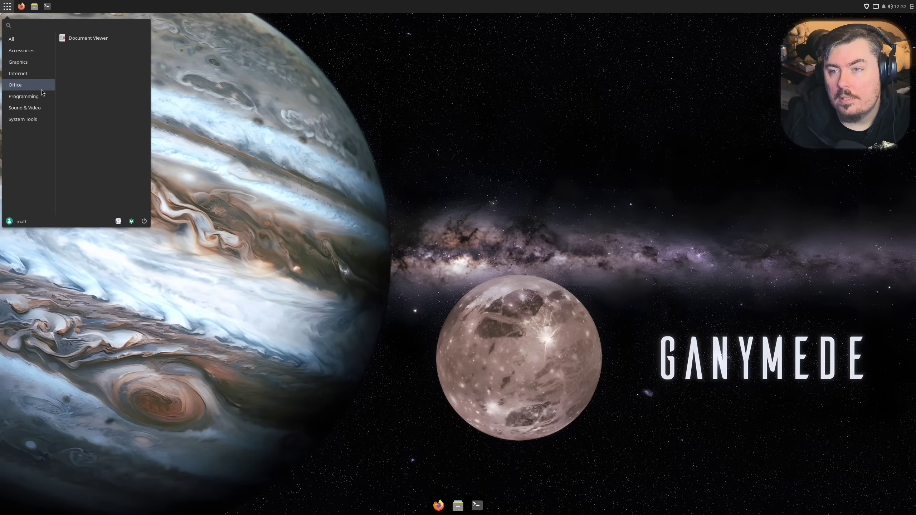
left_click(40, 96)
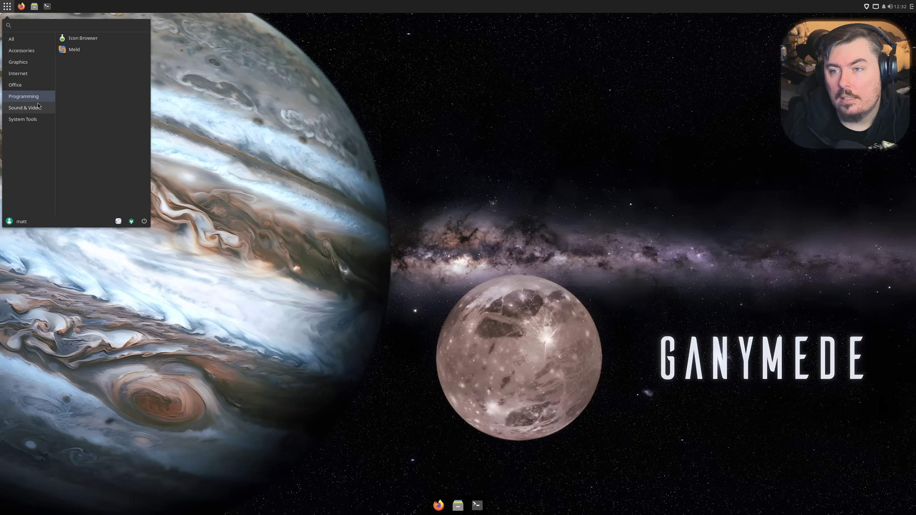
left_click(36, 107)
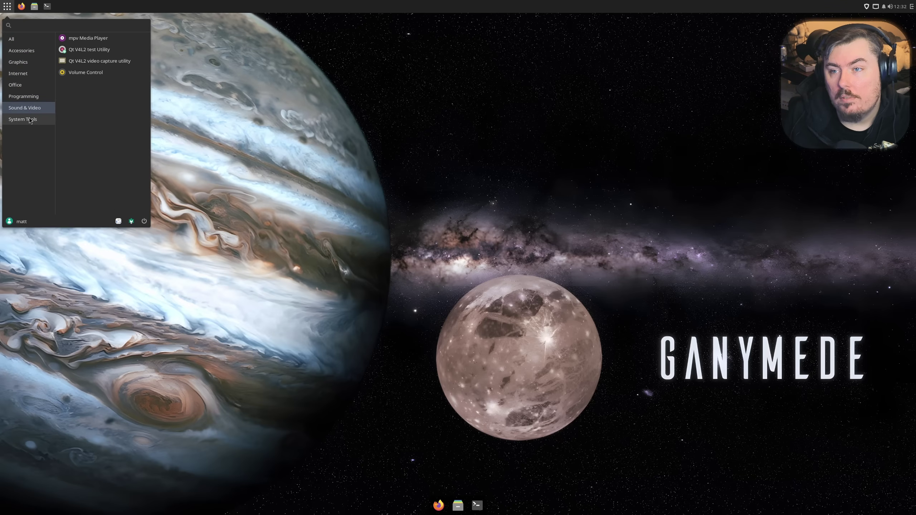
left_click(30, 120)
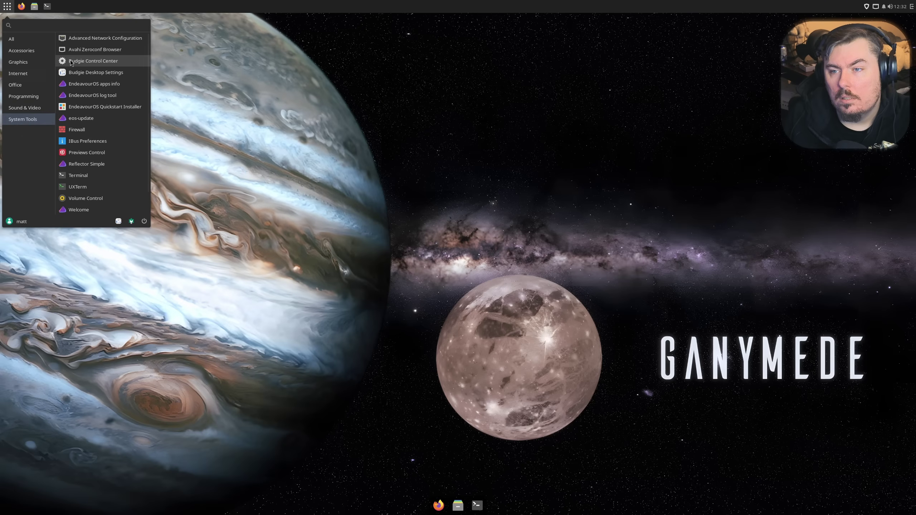
scroll(92, 83, "up", 2)
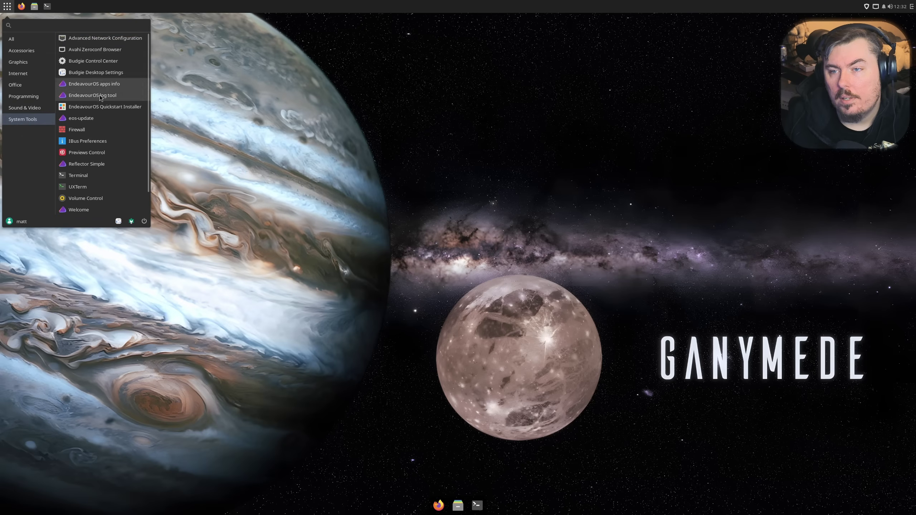
scroll(98, 159, "down", 2)
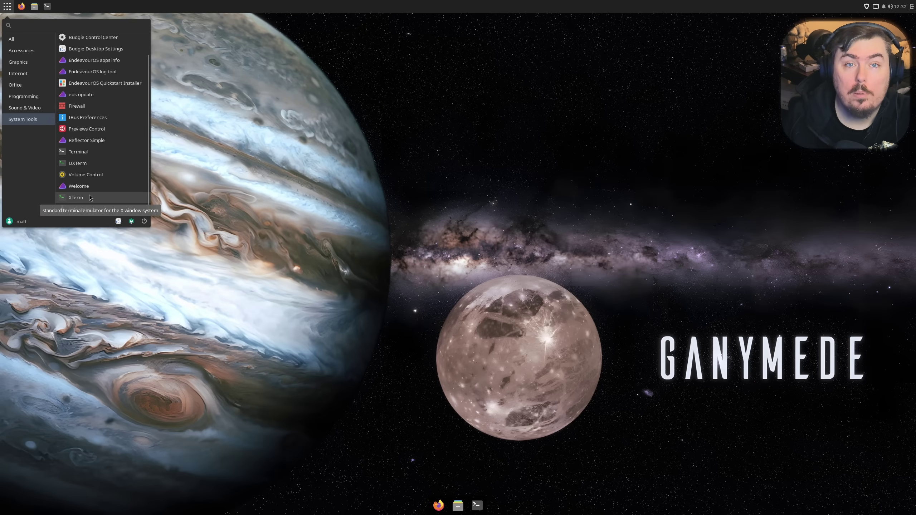
- Launch GNOME Terminal, confirm version 3.58.0 for GNOME 49 in About, then close it
left_click(77, 153)
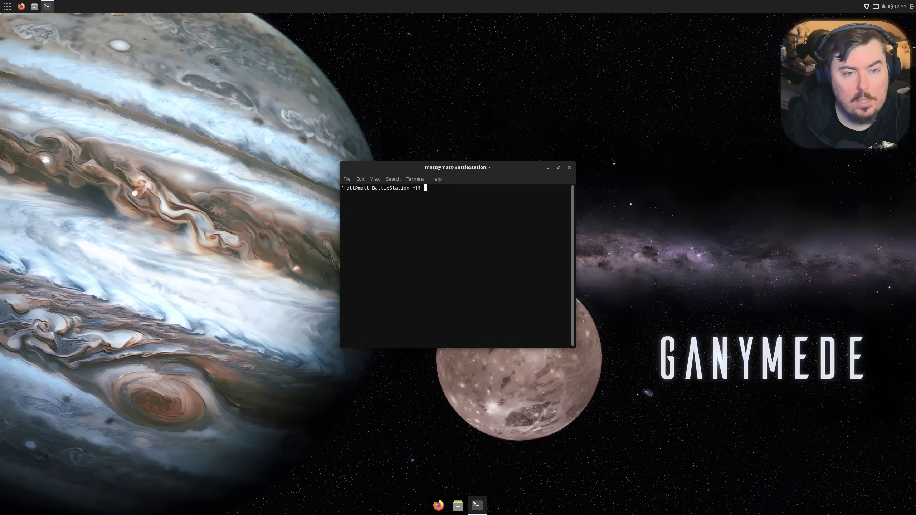
left_click(441, 181)
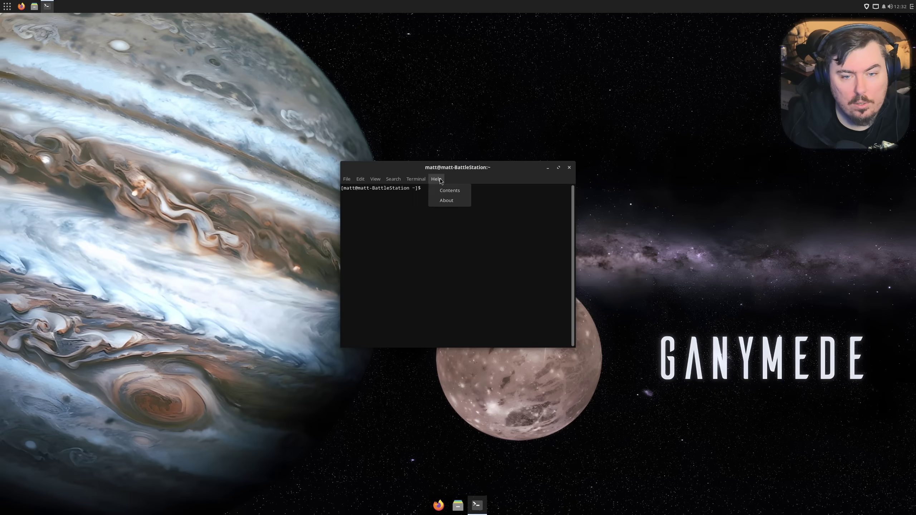
left_click(446, 200)
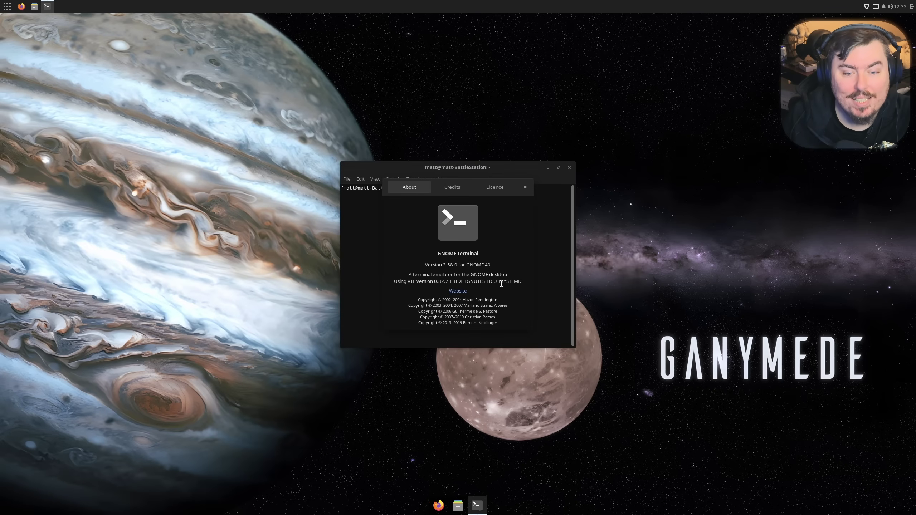
left_click(525, 186)
left_click(568, 167)
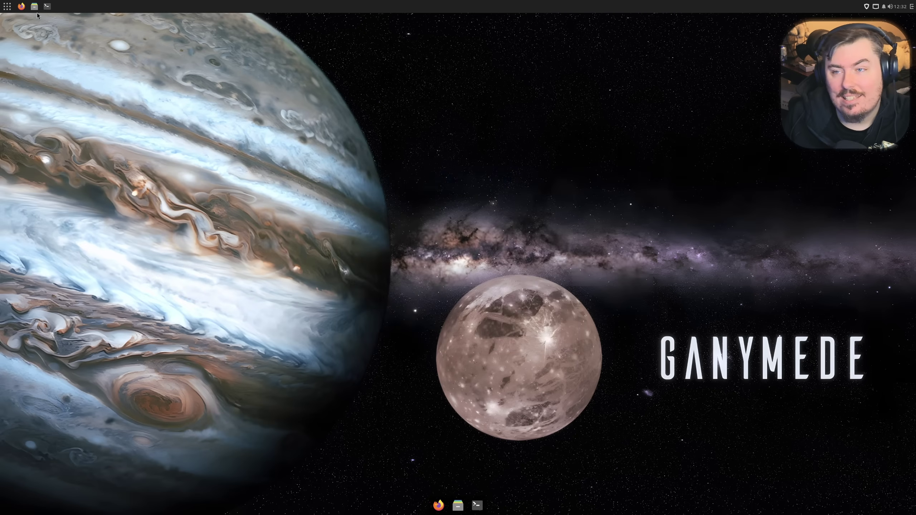
- Open the Budgie menu on All and scroll the app list from File Roller to YAD settings
left_click(7, 6)
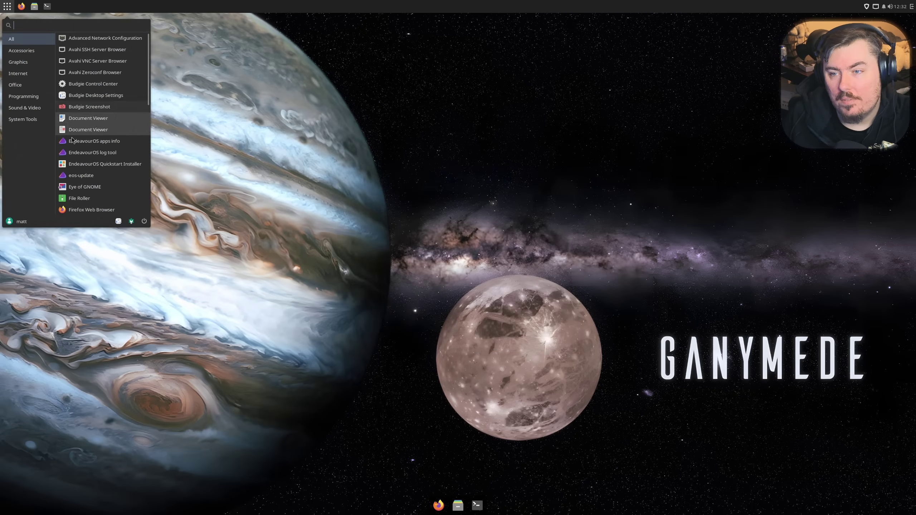
scroll(74, 143, "down", 5)
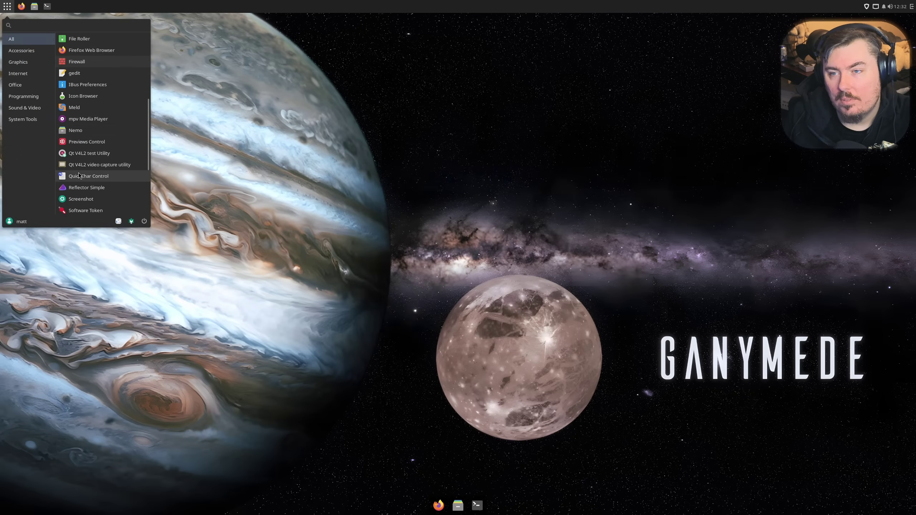
scroll(79, 175, "down", 3)
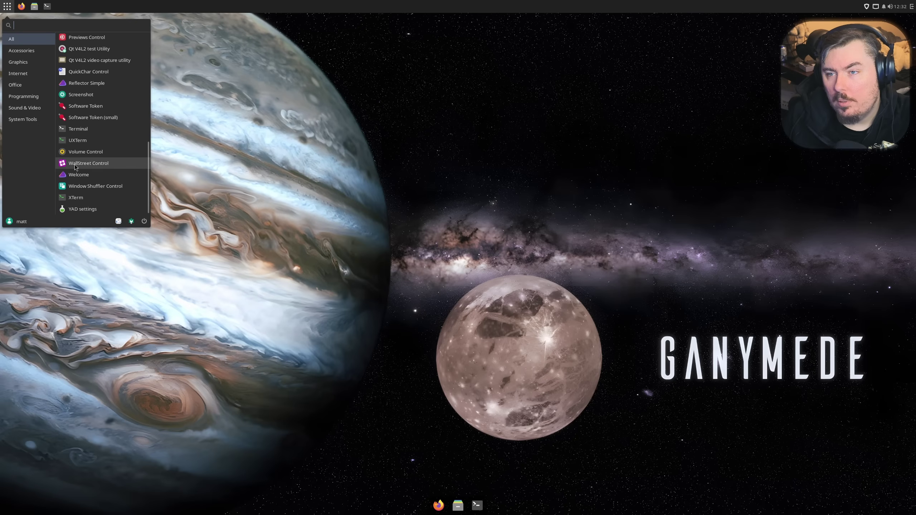
scroll(74, 164, "up", 1)
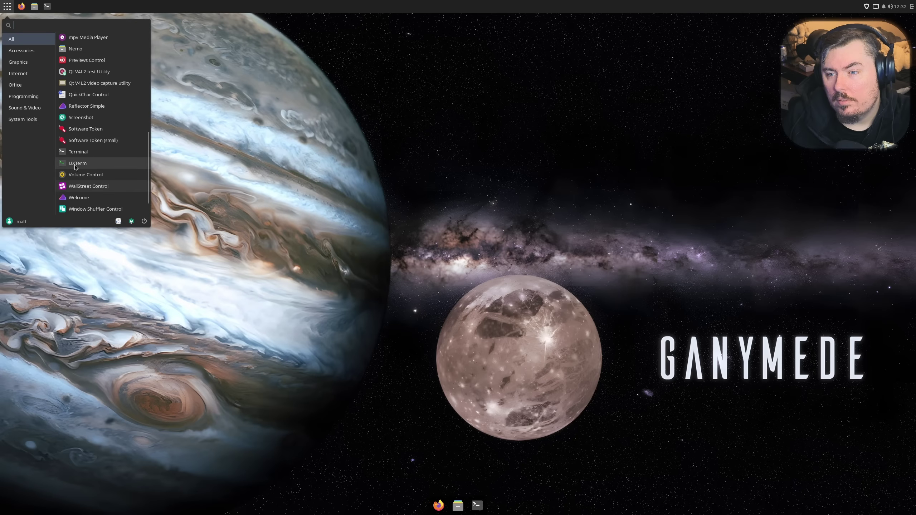
- Open Control Center's About page, maximized, showing Budgie 10.9.4, EndeavourOS and kernel 6.18.1-arch1-2
left_click(119, 221)
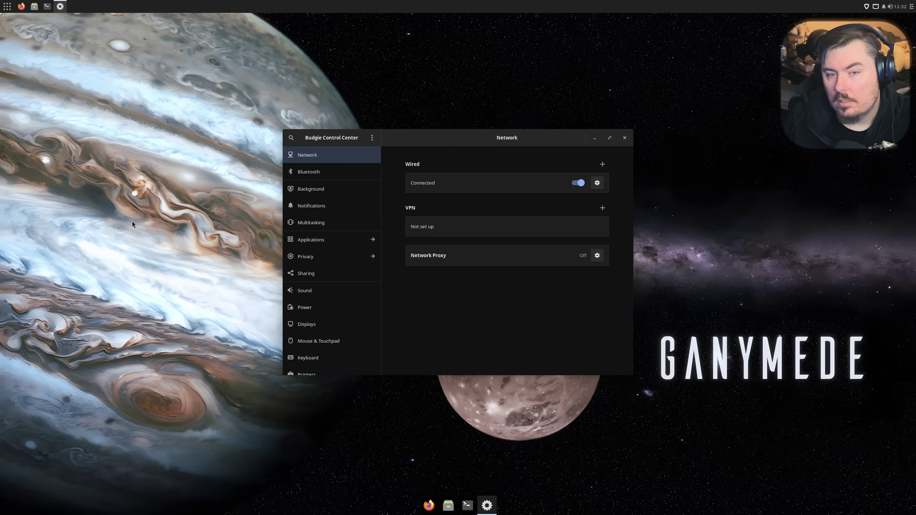
scroll(339, 173, "down", 5)
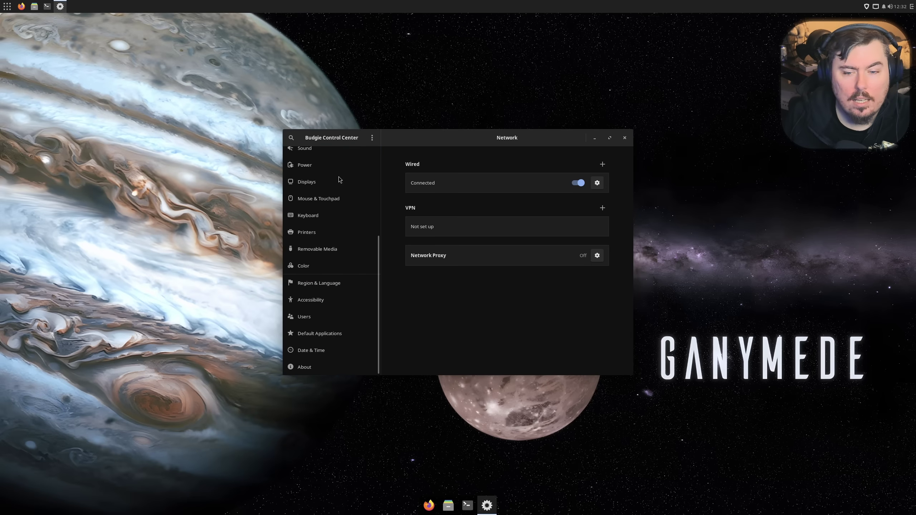
left_click(307, 370)
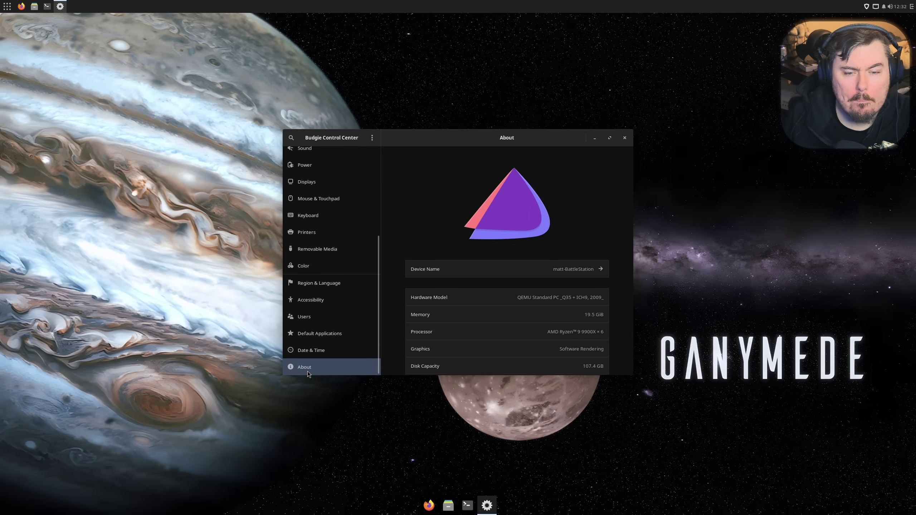
double_click(522, 133)
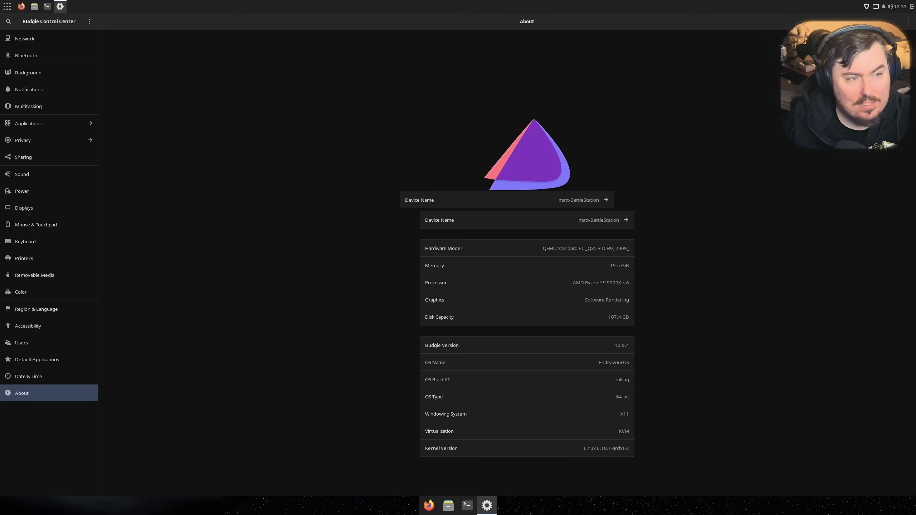
- Bring up the Budgie power dialog offering Lock, Log Out, Suspend, Reboot and Shutdown
left_click(5, 10)
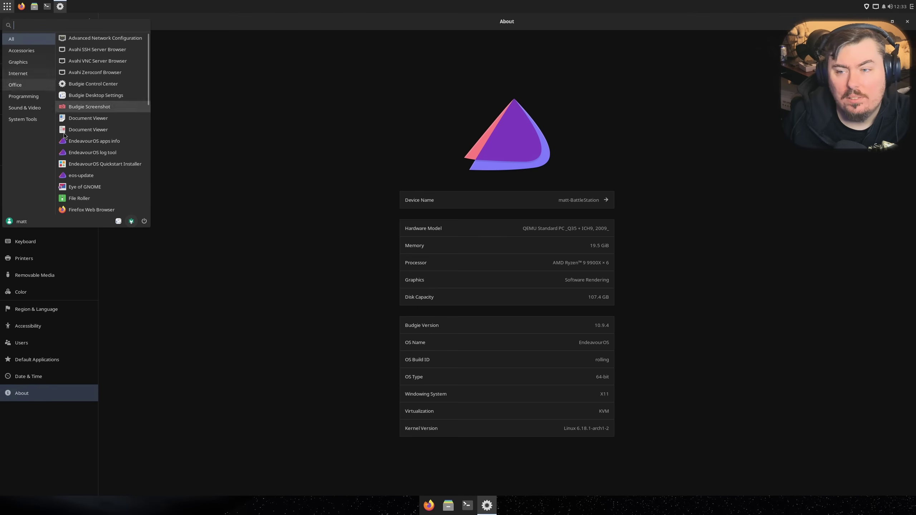
left_click(143, 221)
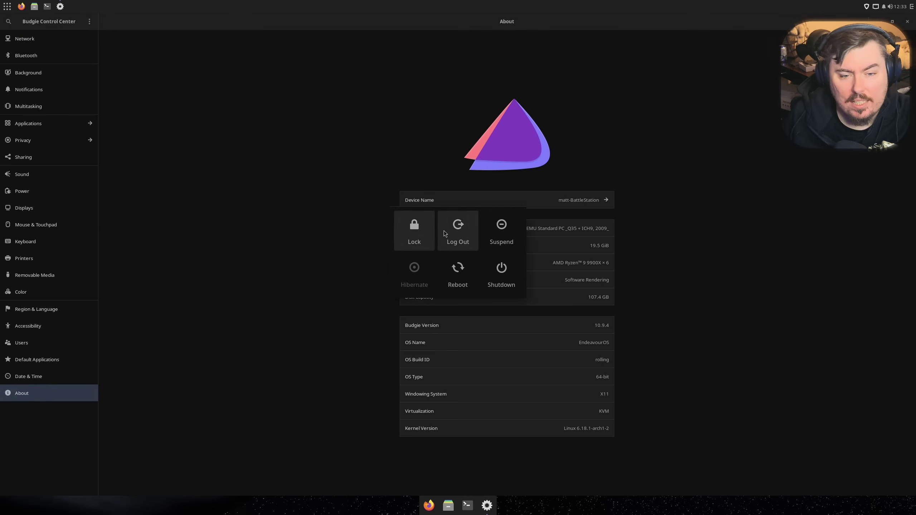